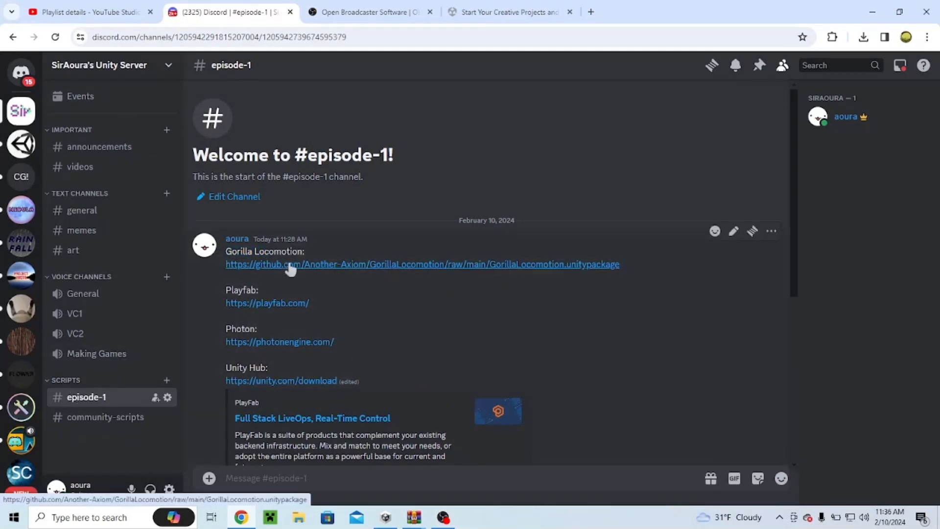
Step: Download the Gorilla Locomotion unitypackage from the GitHub link posted in the episode-1 channel
left_click(369, 264)
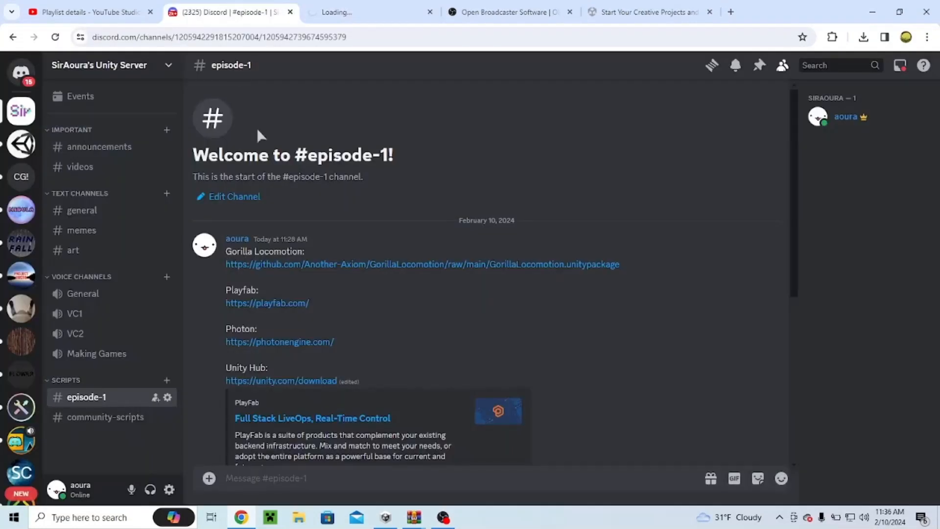
scroll(279, 314, "down", 1)
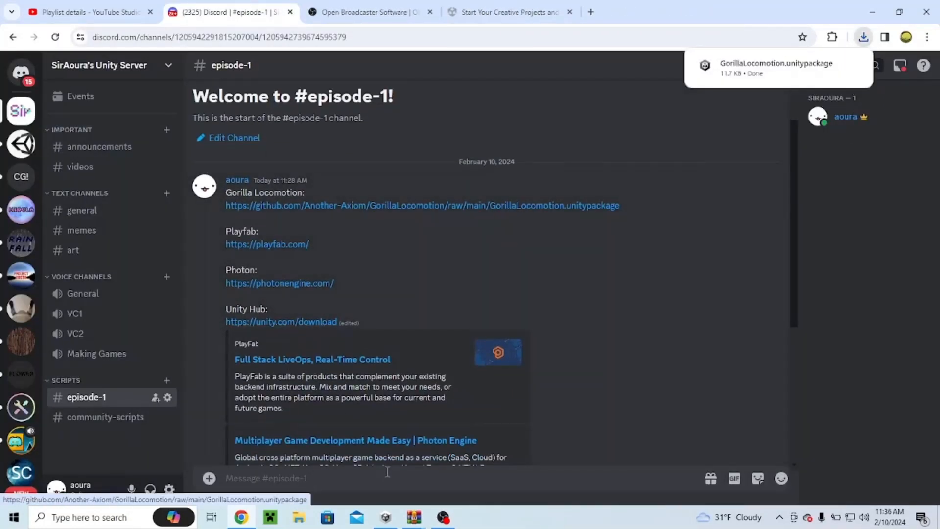
Step: Check the browser's recent download history for the GorillaLocomotion.unitypackage file
left_click(386, 517)
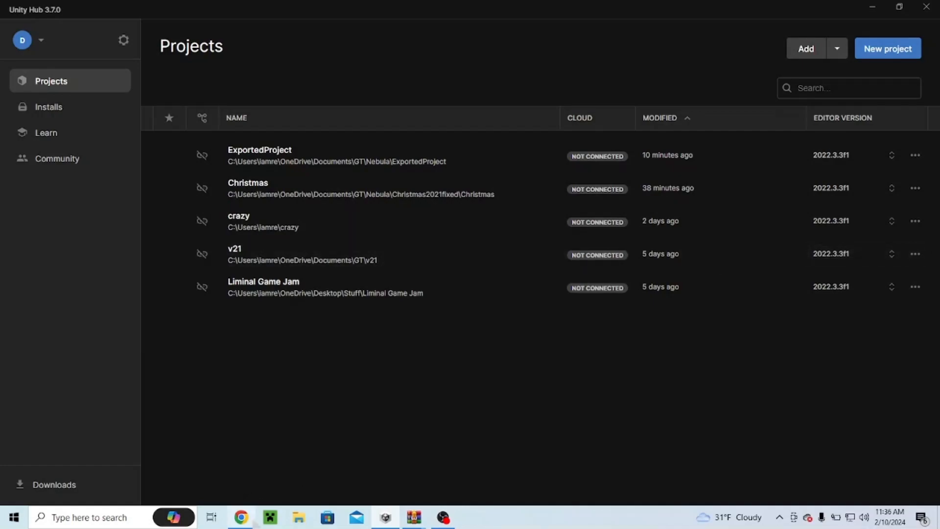
left_click(241, 517)
left_click(865, 37)
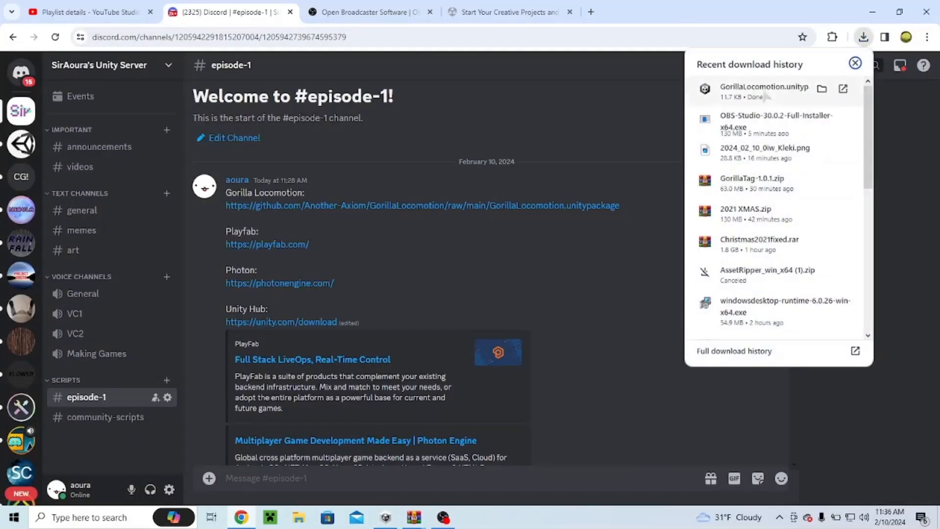
left_click(863, 41)
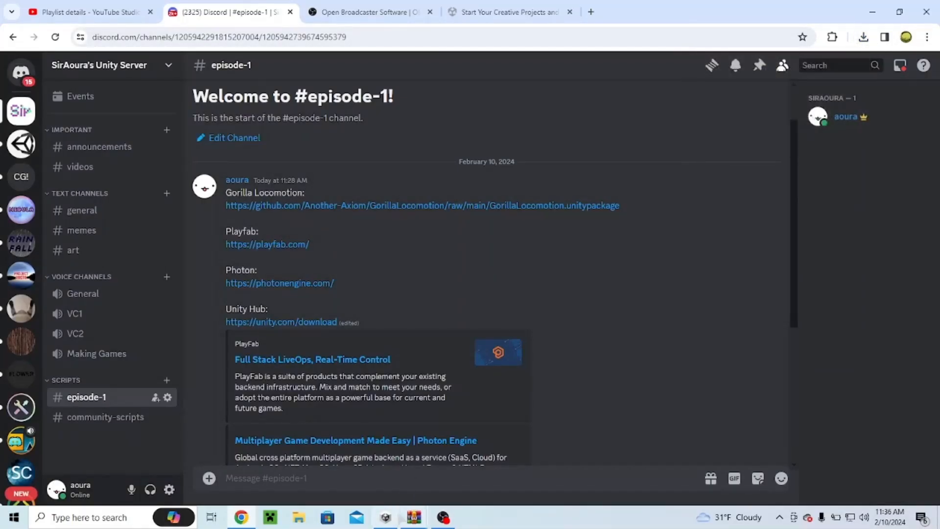
left_click(386, 517)
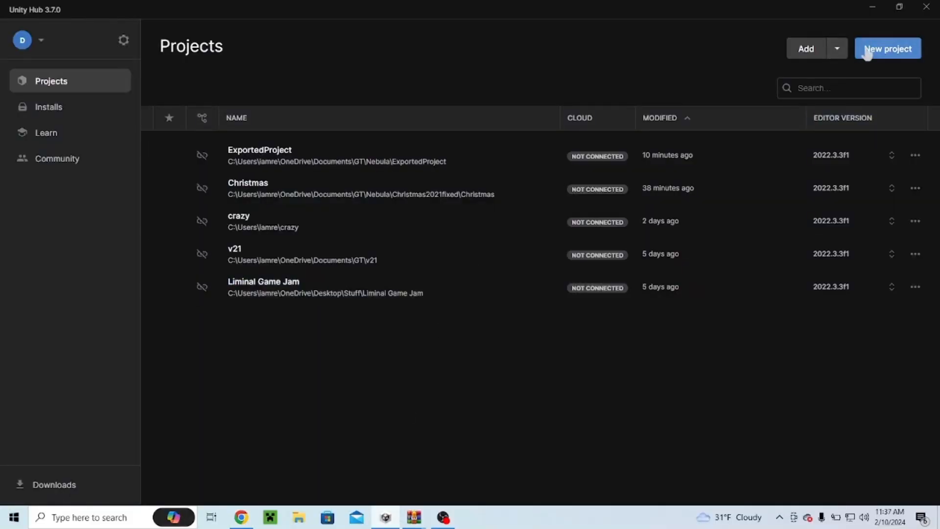
Step: Review the installed editor version and the editor versions available to install
left_click(49, 107)
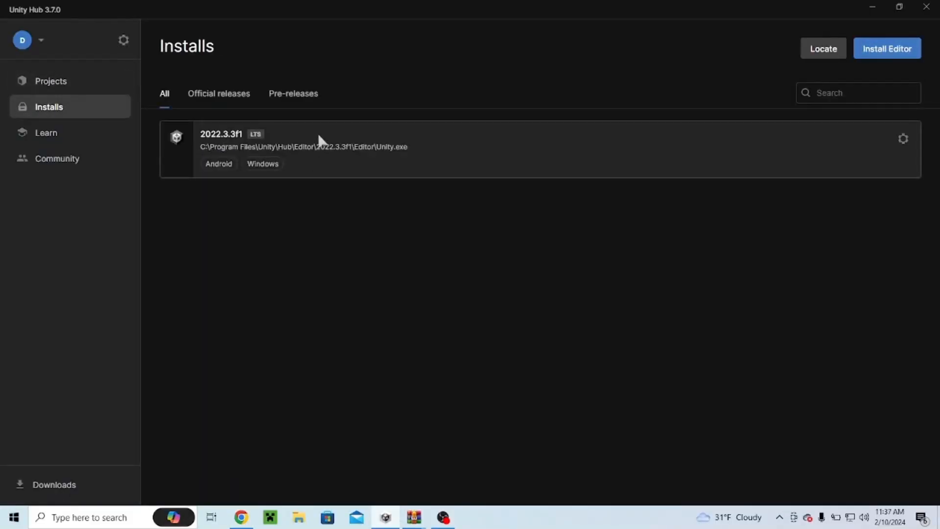
left_click(878, 51)
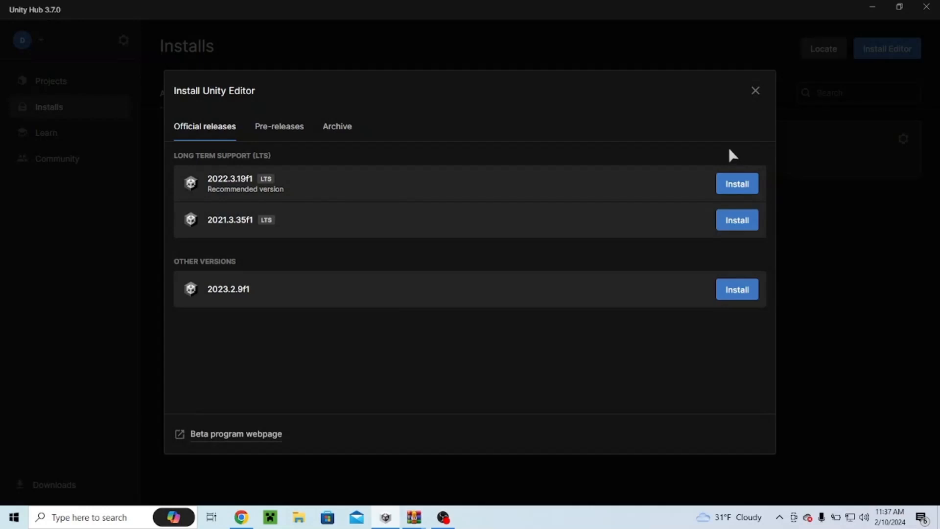
left_click(755, 91)
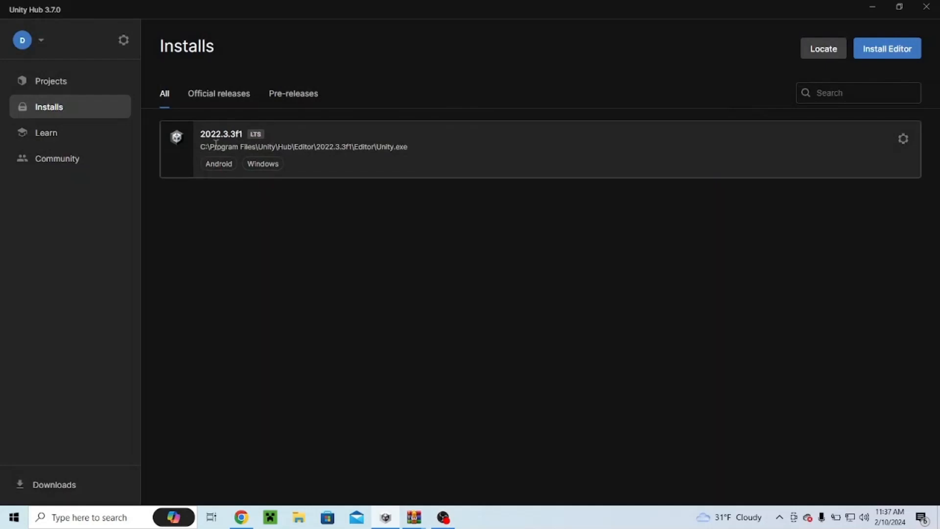
left_click(108, 82)
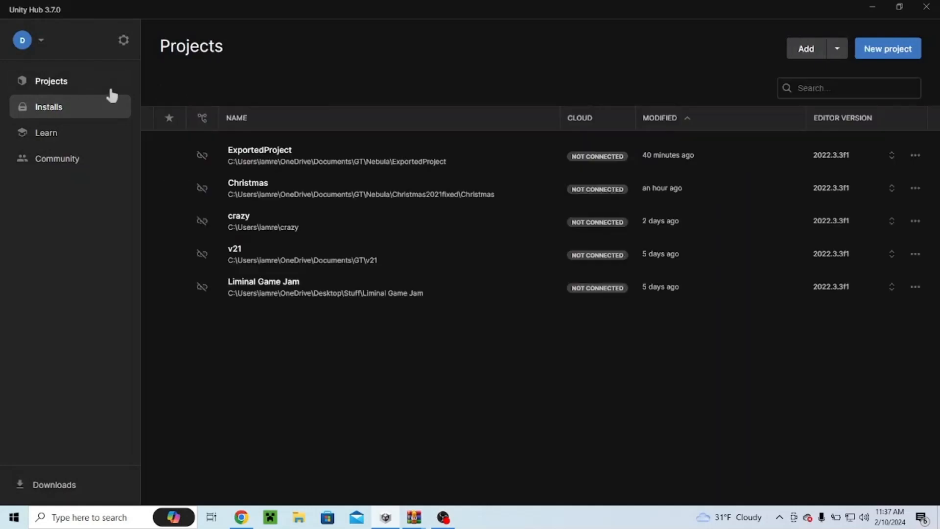
Step: Start a new project and download the 3D (URP) template from the Core templates
left_click(893, 52)
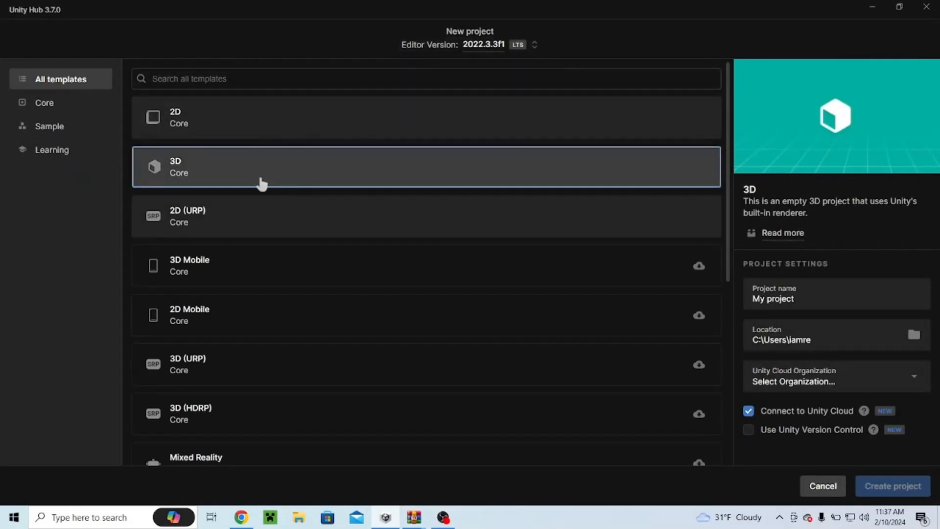
scroll(262, 183, "down", 6)
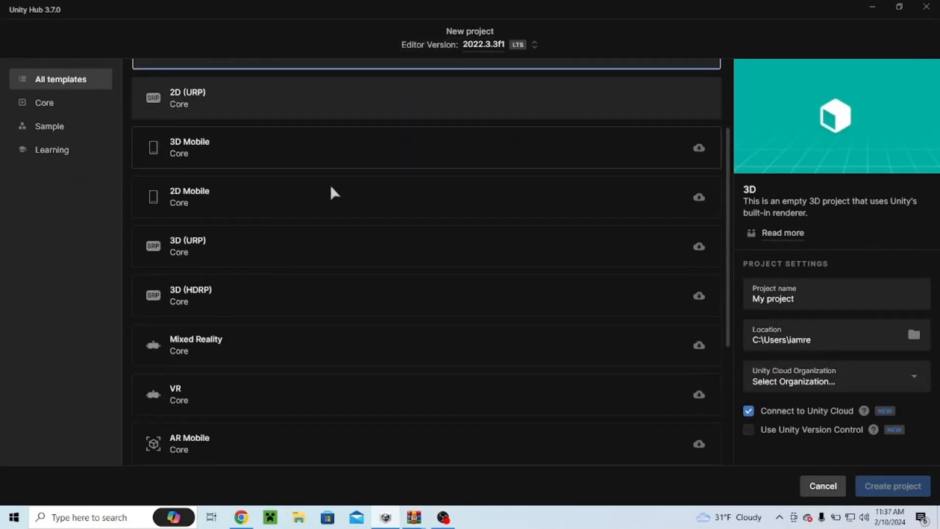
scroll(377, 257, "up", 6)
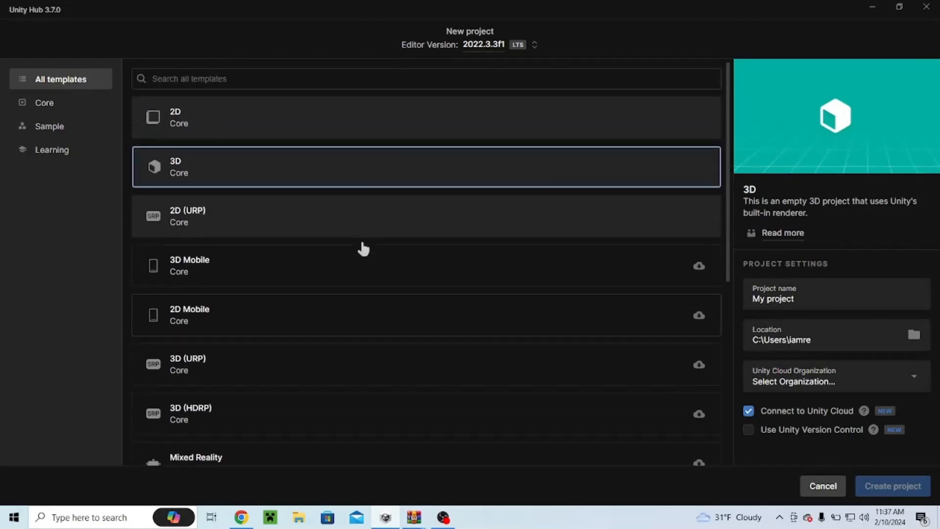
left_click(231, 370)
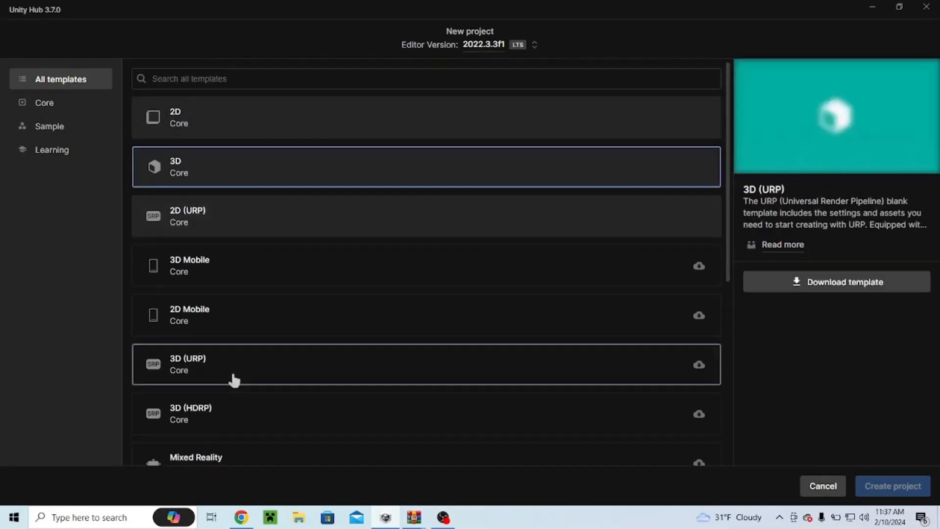
left_click(77, 109)
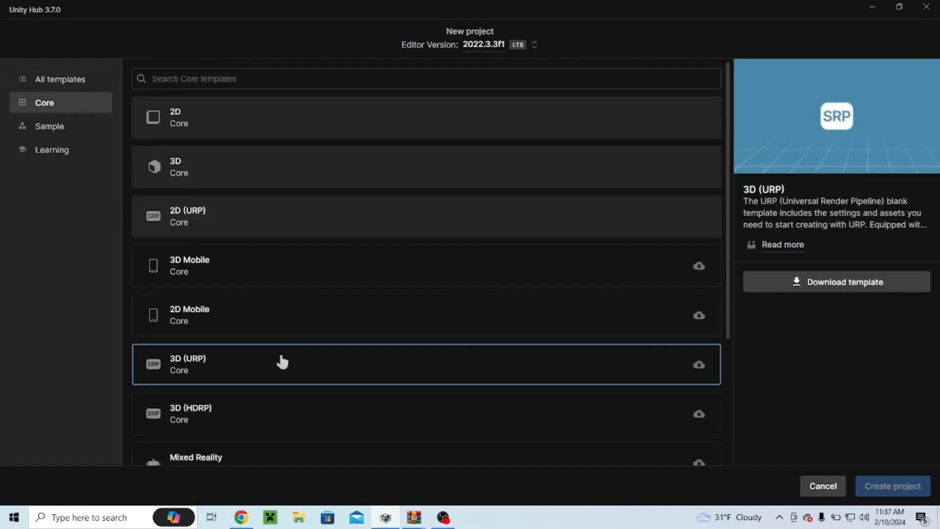
scroll(205, 293, "down", 2)
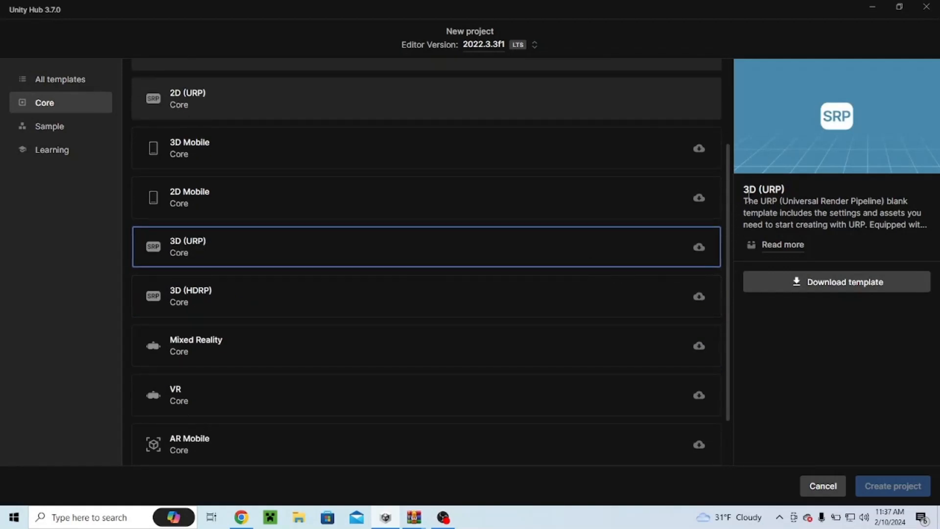
left_click(781, 287)
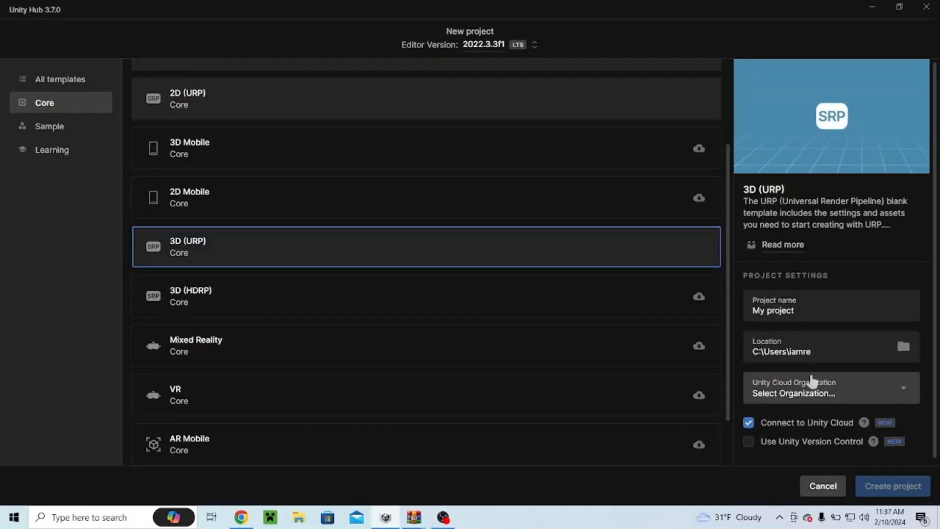
Step: Turn off both Connect to Unity Cloud and Use Unity Version Control for the new project
scroll(813, 382, "down", 1)
left_click(748, 418)
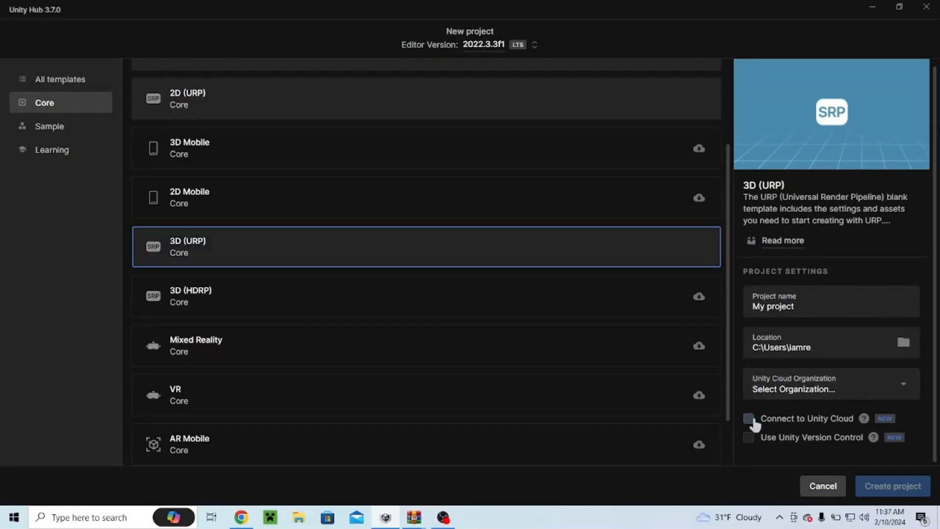
left_click(749, 437)
scroll(766, 380, "down", 3)
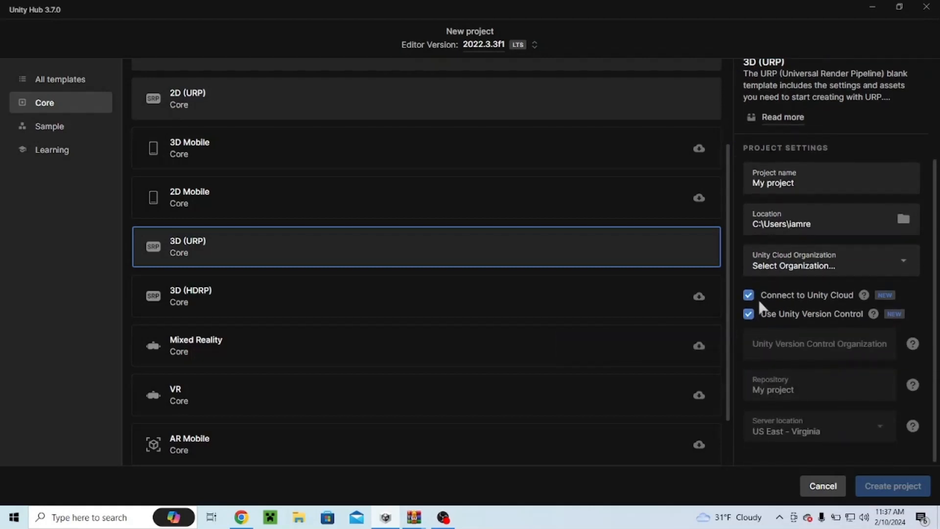
left_click(748, 295)
left_click(748, 316)
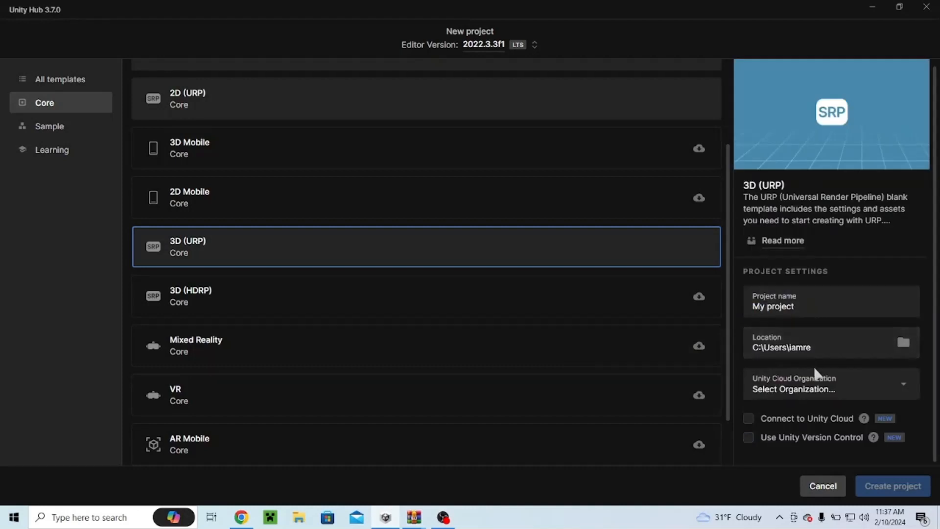
Step: Set the Unity Cloud Organization to DanimationsAnimations
left_click(820, 394)
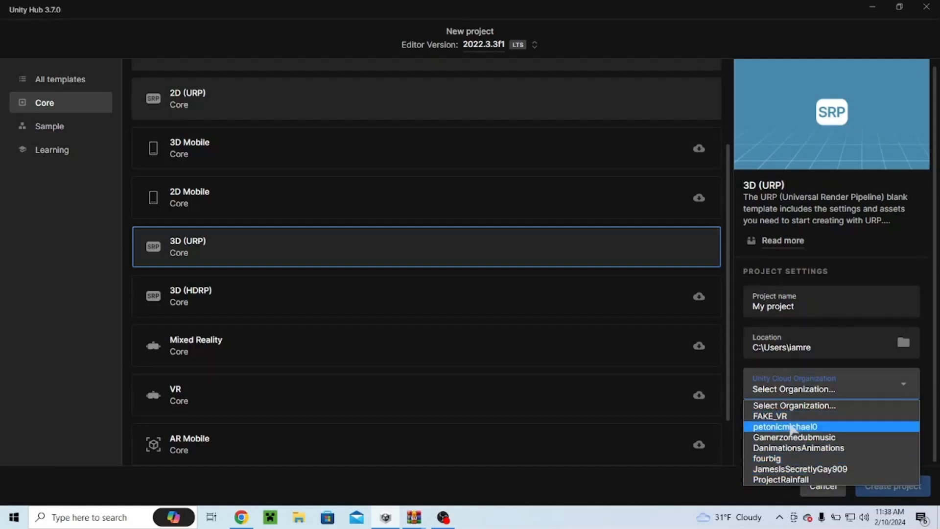
left_click(798, 448)
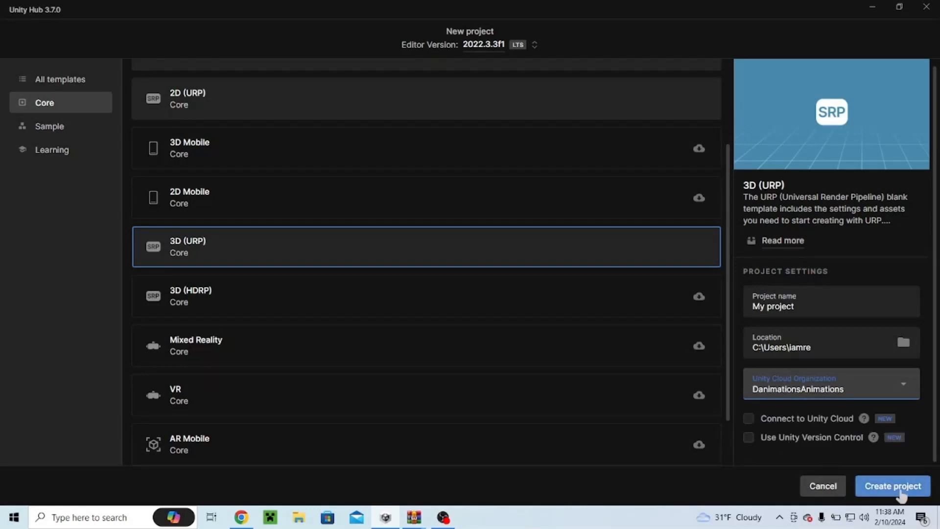
Step: Name the project Chimp and create it
left_click(803, 306)
key("BackSpace")
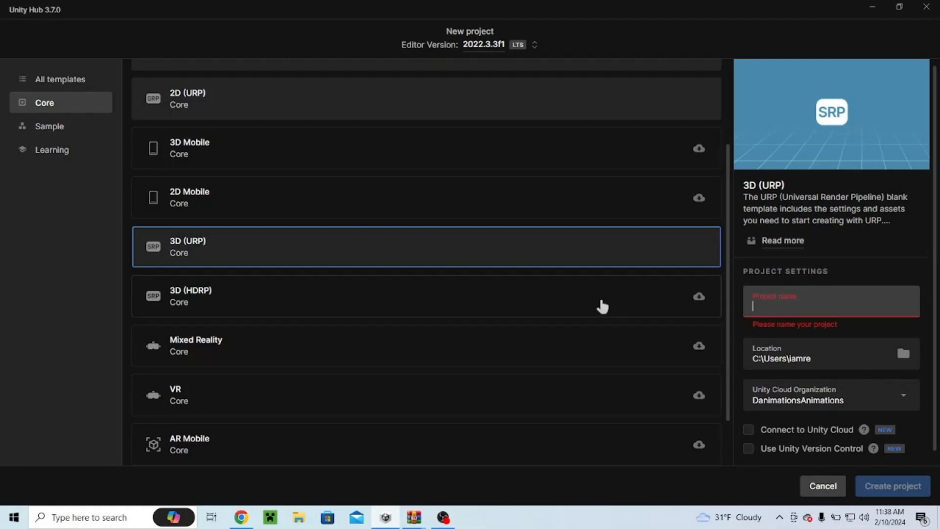
type("Chimp")
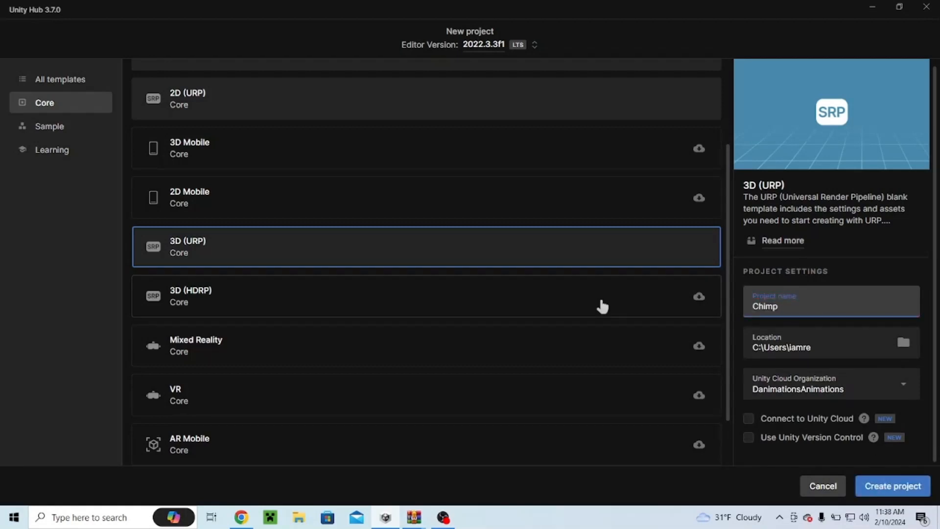
type(" R")
left_click(904, 493)
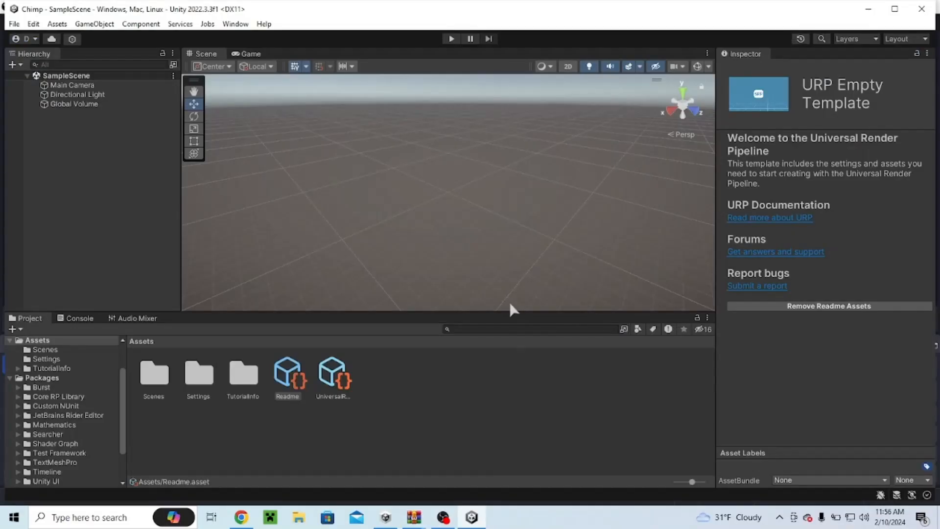
Step: Rename the SampleScene asset in the Scenes folder to ChimpScene
right_click_drag(465, 256, 592, 265)
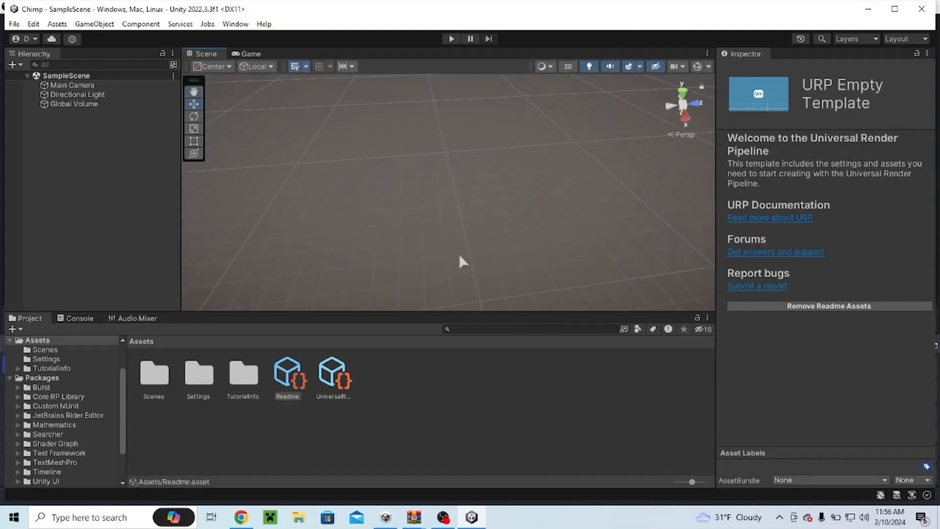
double_click(160, 383)
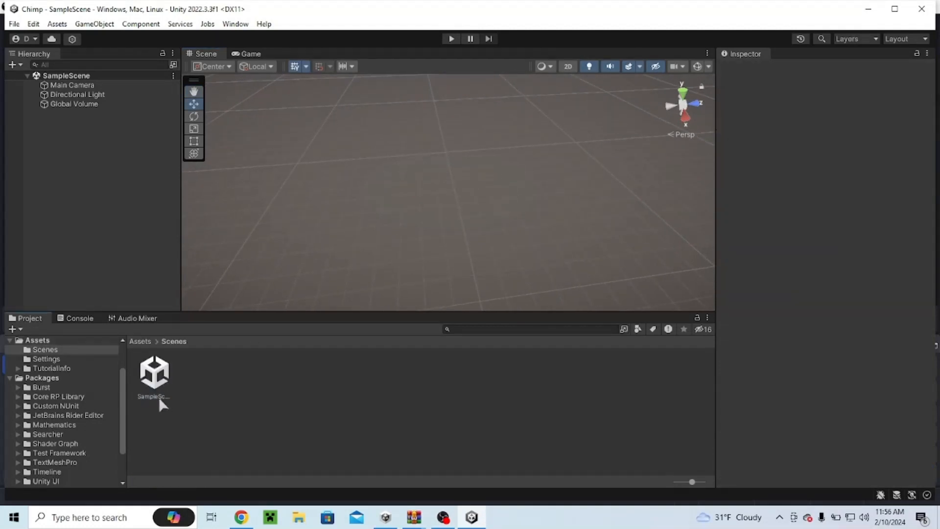
left_click(155, 391)
right_click(160, 396)
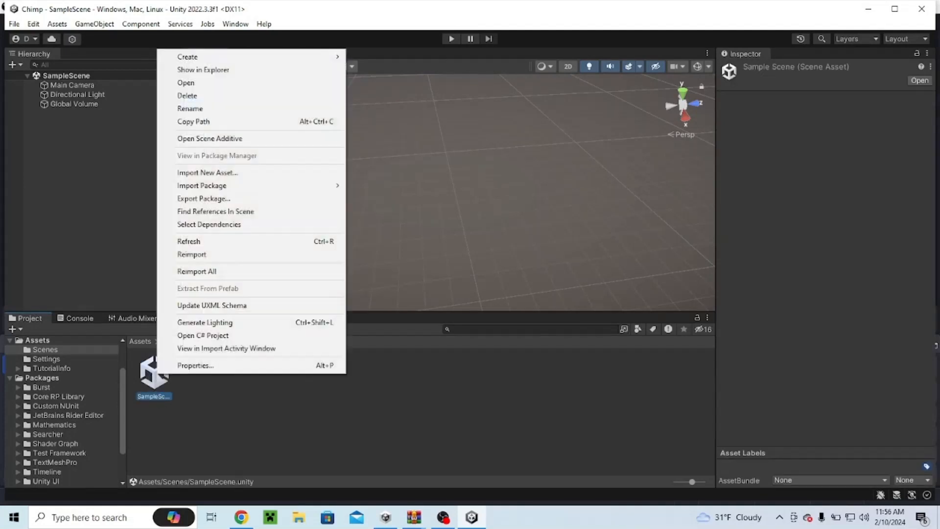
left_click(208, 110)
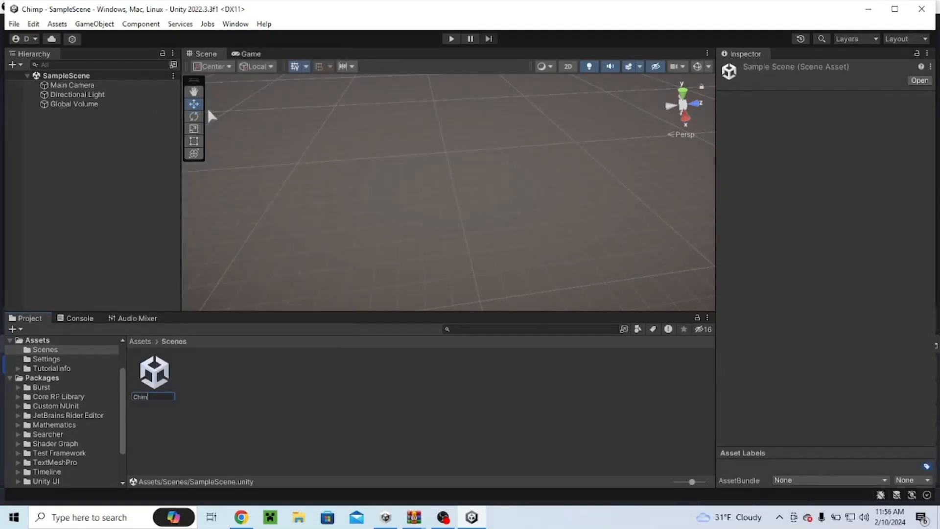
type("ChimpSenne")
key("Return")
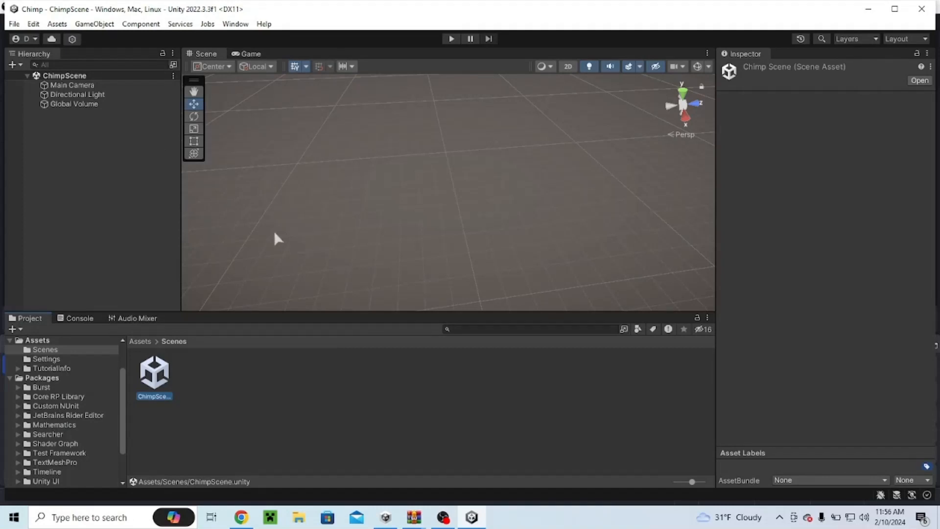
Step: Open the Package Manager and switch it to list Unity Registry packages
right_click_drag(296, 249, 297, 143)
left_click(235, 24)
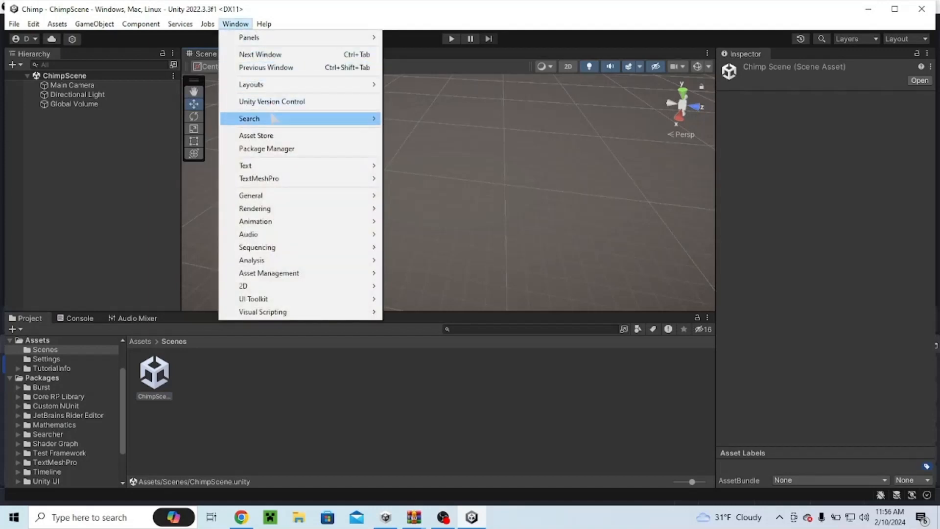
left_click(280, 149)
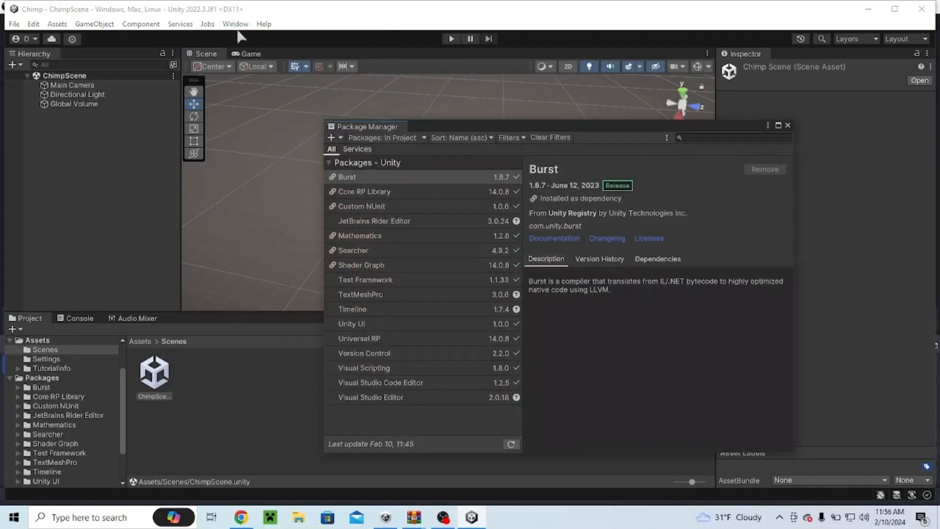
left_click(389, 138)
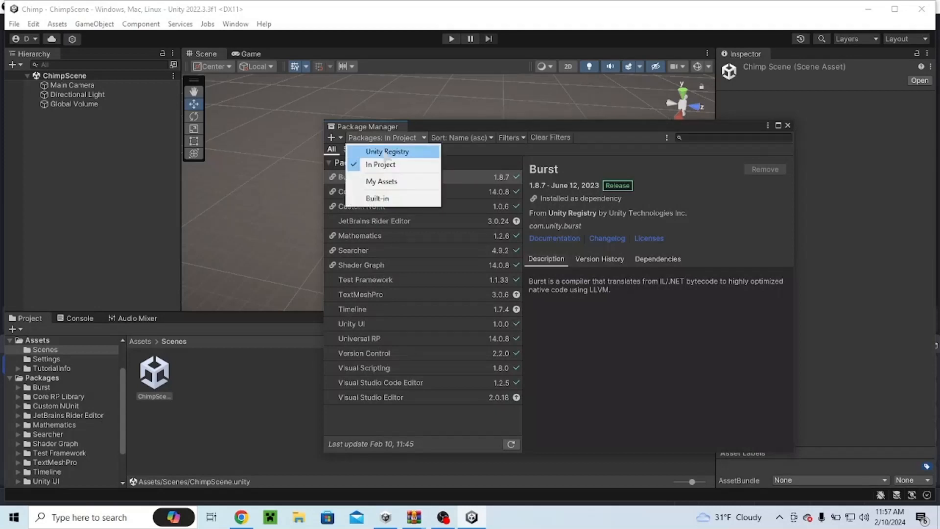
left_click(386, 152)
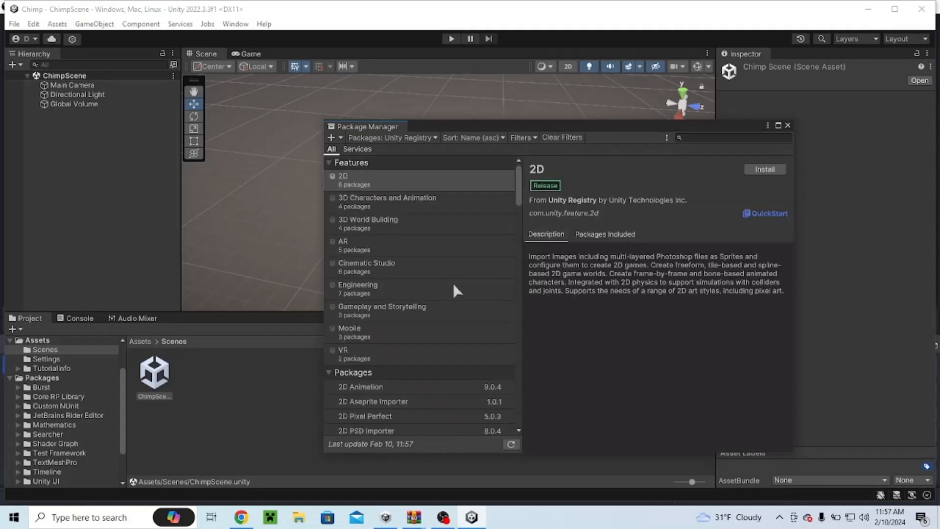
scroll(431, 311, "down", 10)
scroll(414, 280, "down", 15)
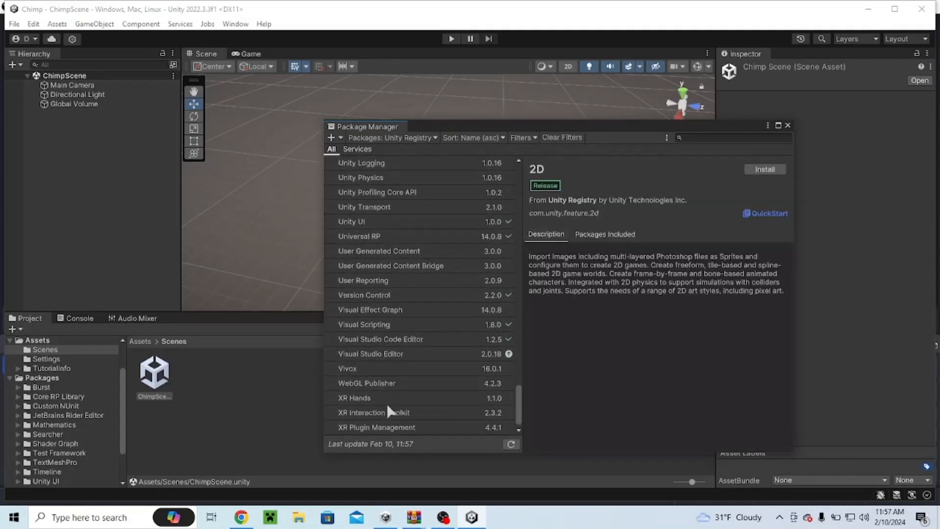
Step: Install the XR Plugin Management package from the Unity Registry list
left_click(394, 427)
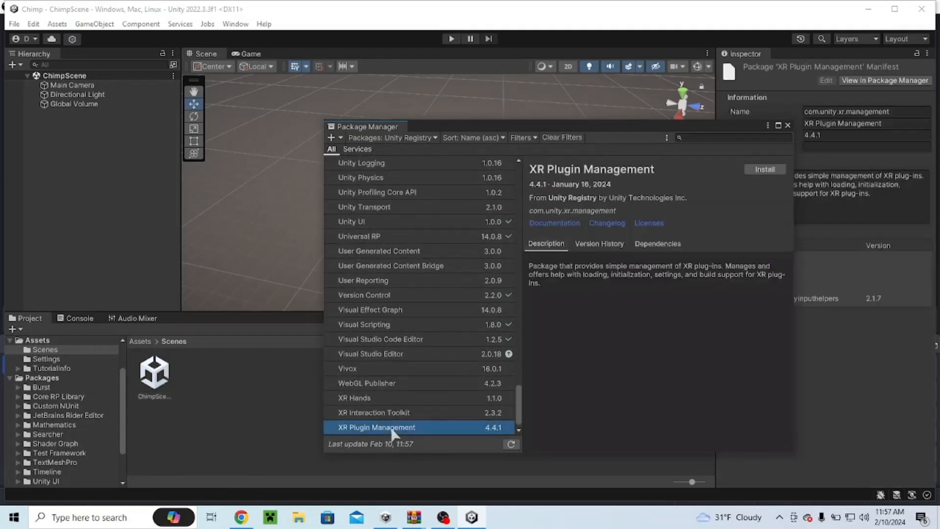
left_click(751, 171)
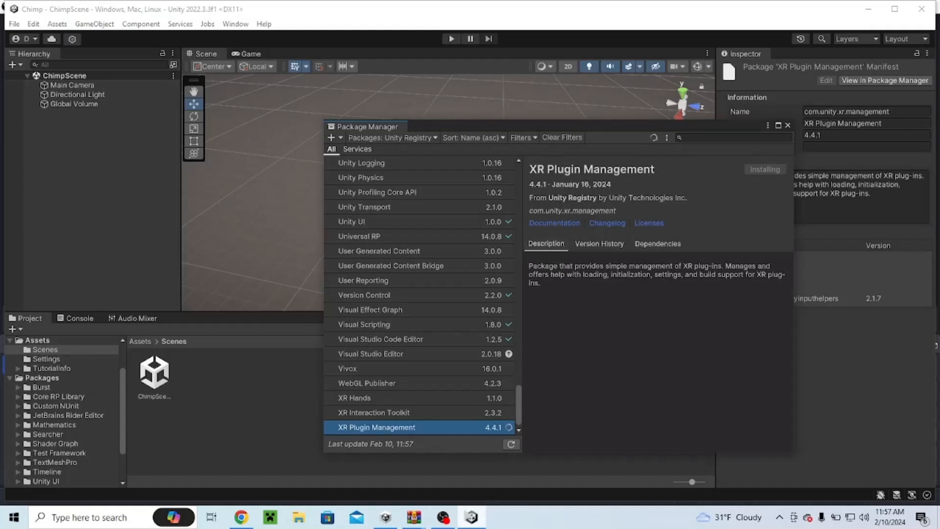
left_click(443, 517)
left_click(926, 392)
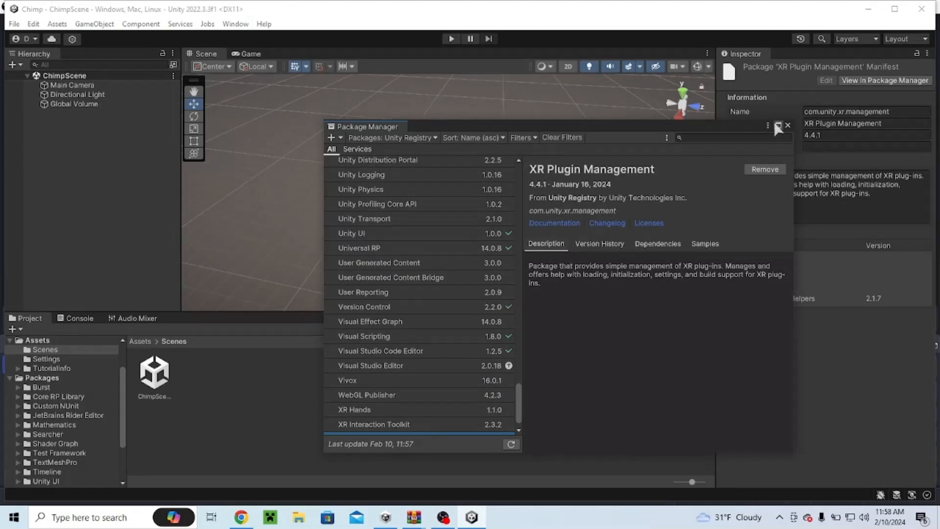
Step: Look over the XR Plugin Management package's samples, then close the Package Manager
left_click(778, 126)
left_click(434, 125)
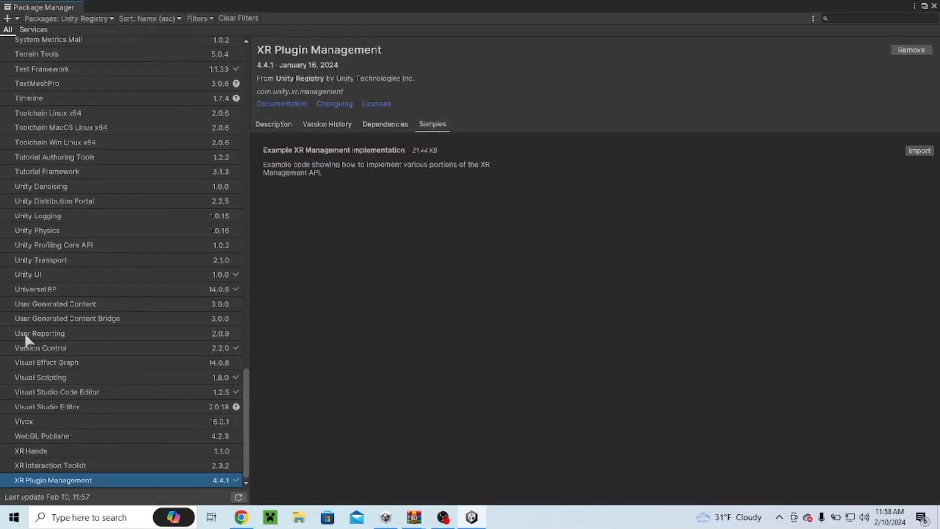
left_click(934, 6)
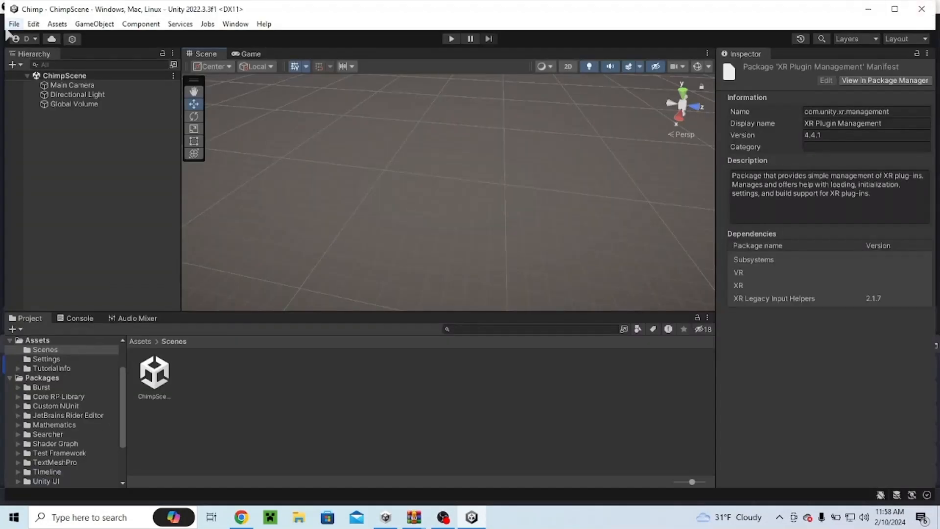
Step: Open Player Settings from Build Settings and enable the Open XR plug-in provider for desktop in XR Plug-in Management
left_click(14, 23)
left_click(47, 167)
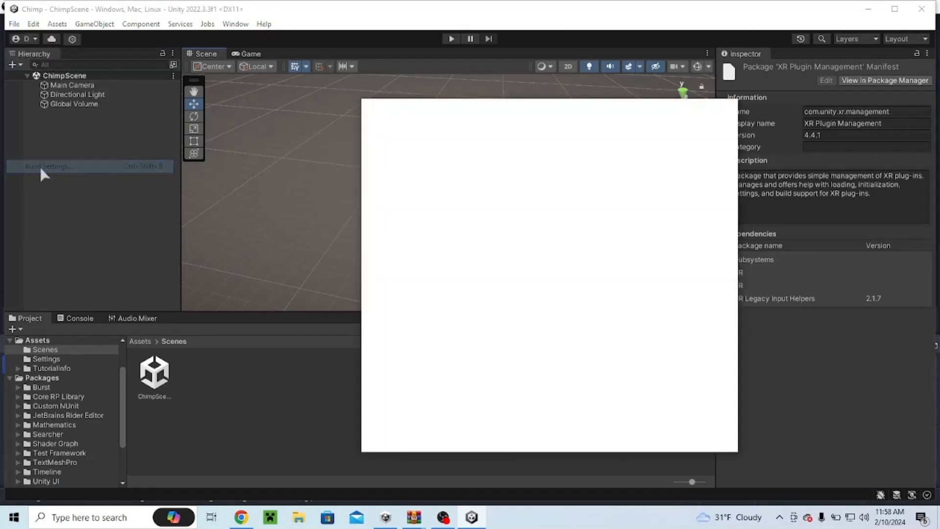
left_click(378, 444)
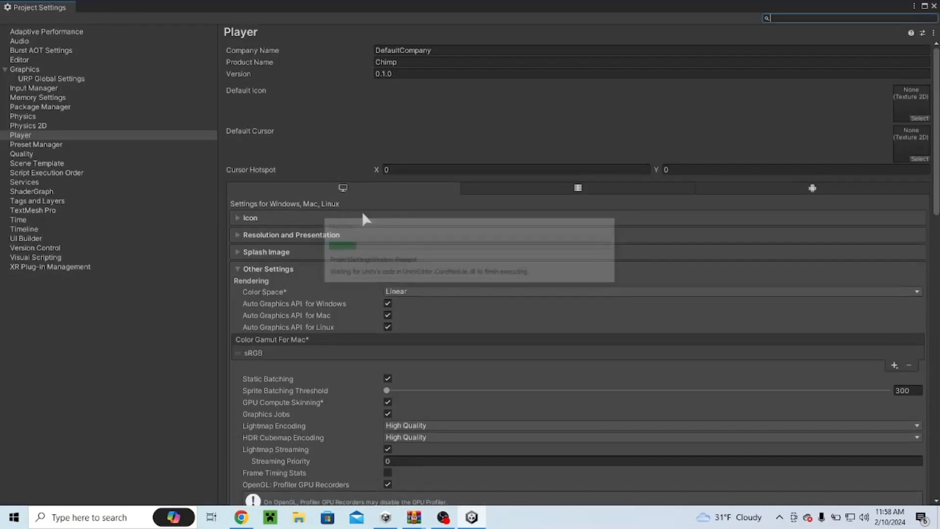
left_click(56, 271)
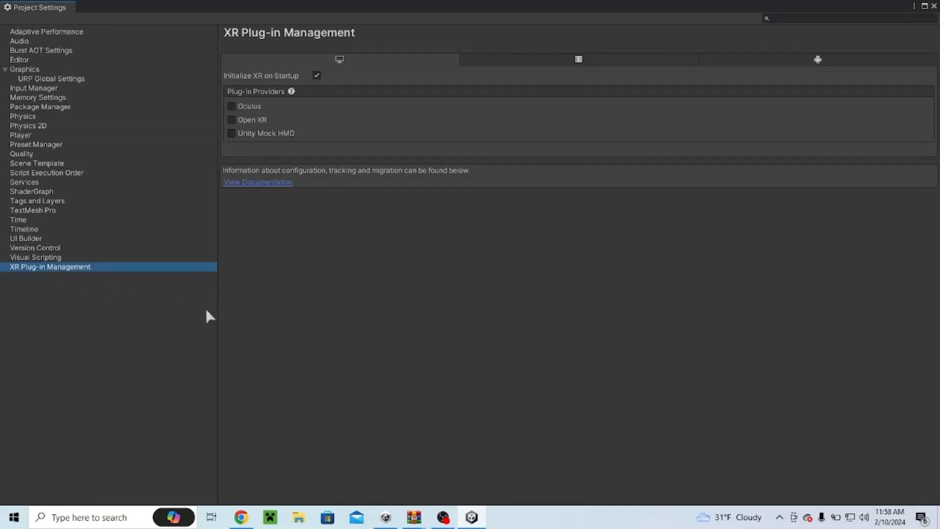
left_click(231, 120)
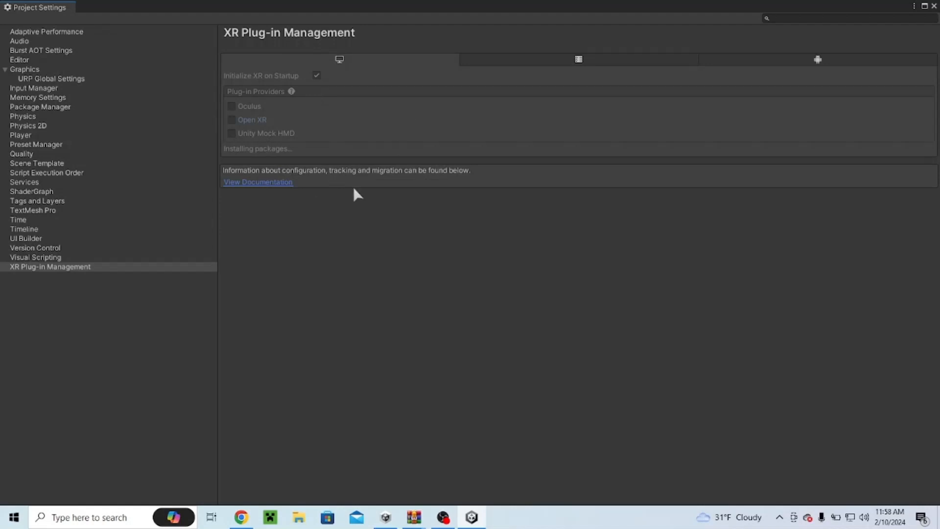
Step: Review the Android plug-in providers, then close the Project Settings and Build Settings windows
left_click(444, 517)
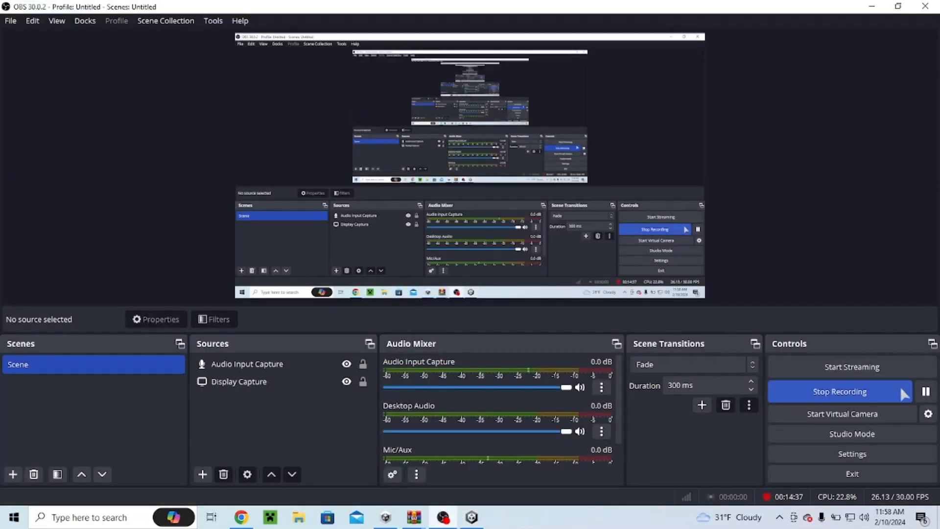
left_click(471, 517)
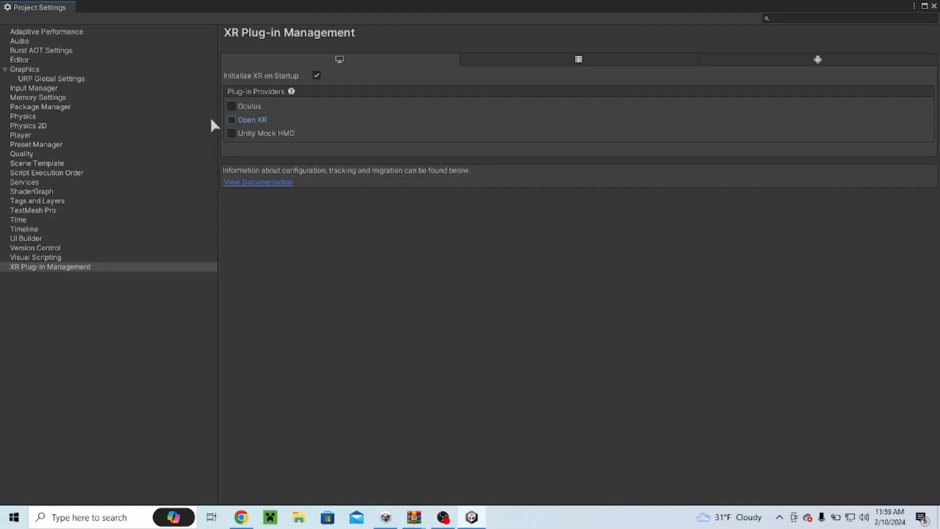
left_click(819, 63)
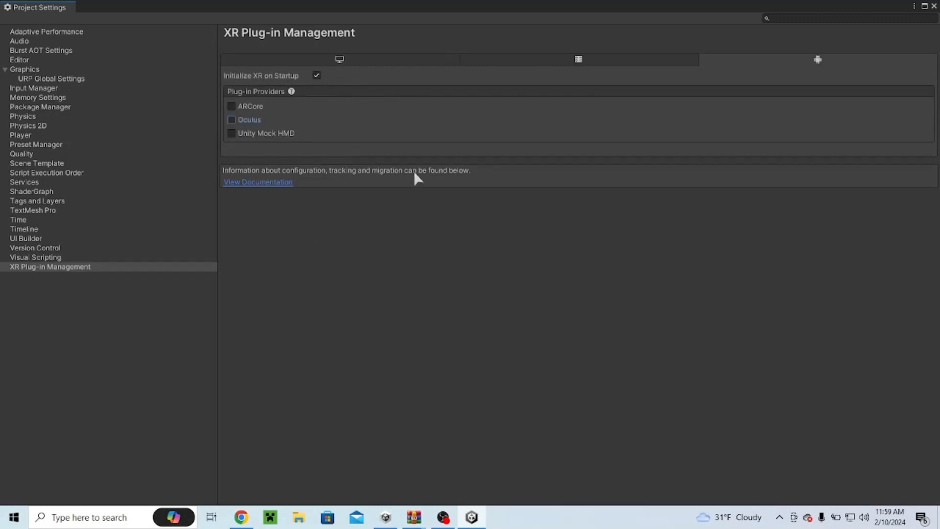
left_click(934, 6)
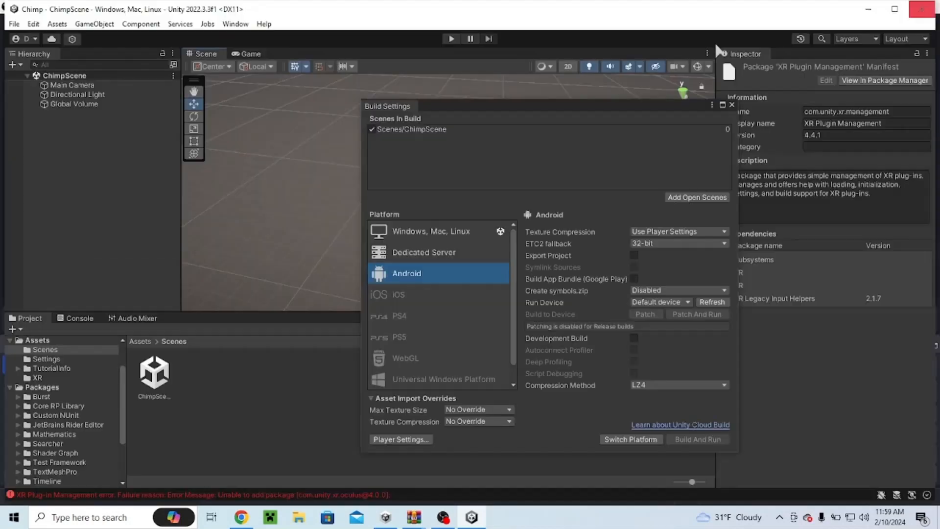
left_click(732, 105)
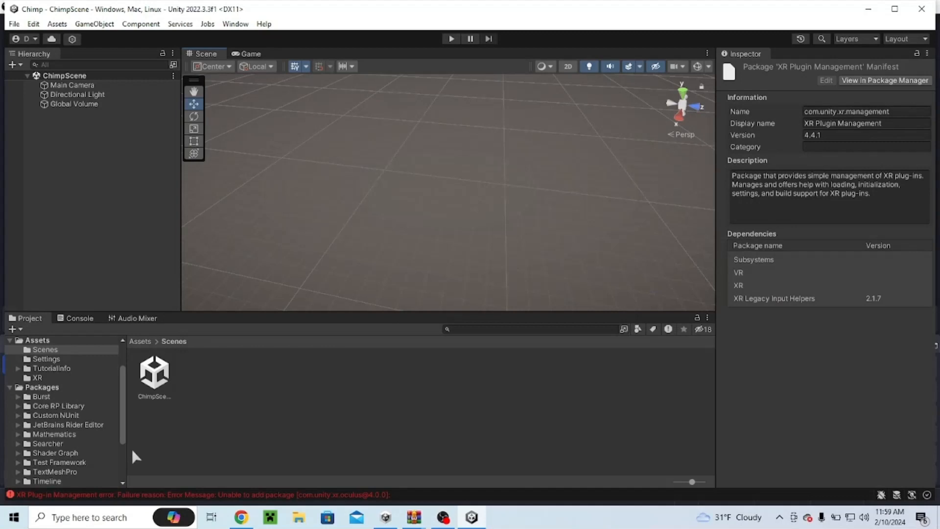
Step: Check the Console panel, then return to the Project panel
left_click(76, 318)
left_click(29, 345)
left_click(30, 318)
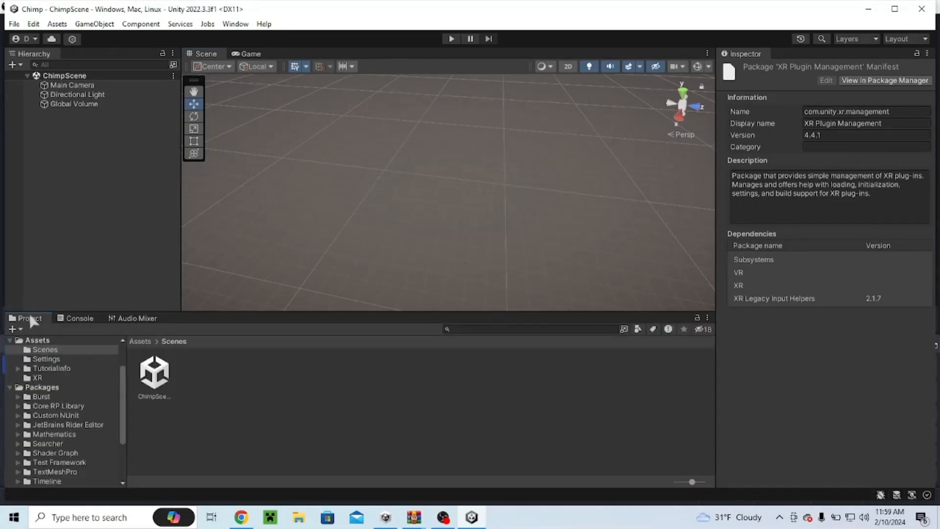
Step: Reopen the Package Manager and try to install the XR Interaction Toolkit package
left_click(235, 23)
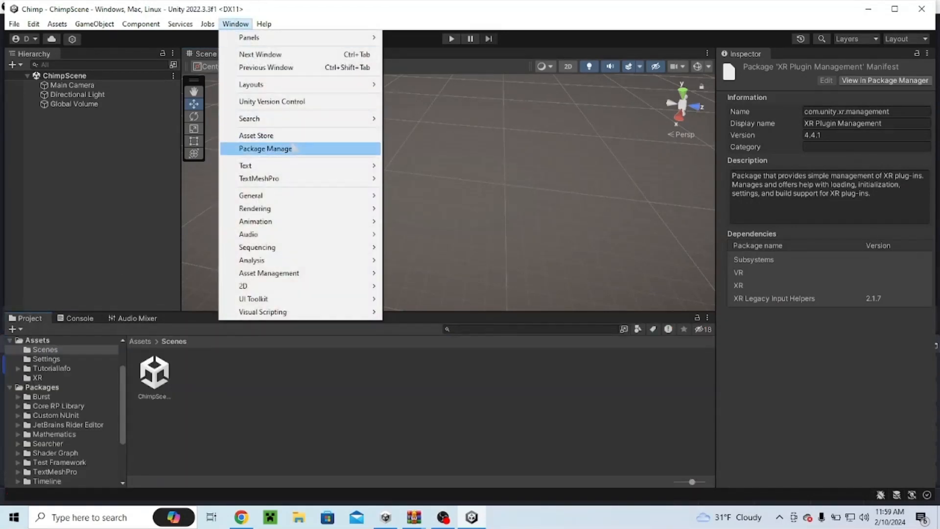
left_click(267, 149)
left_click(76, 466)
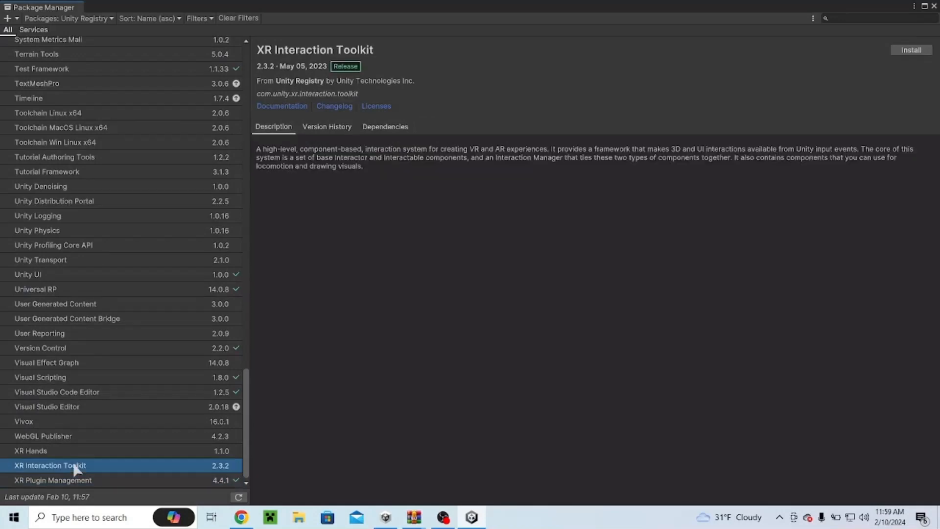
left_click(901, 51)
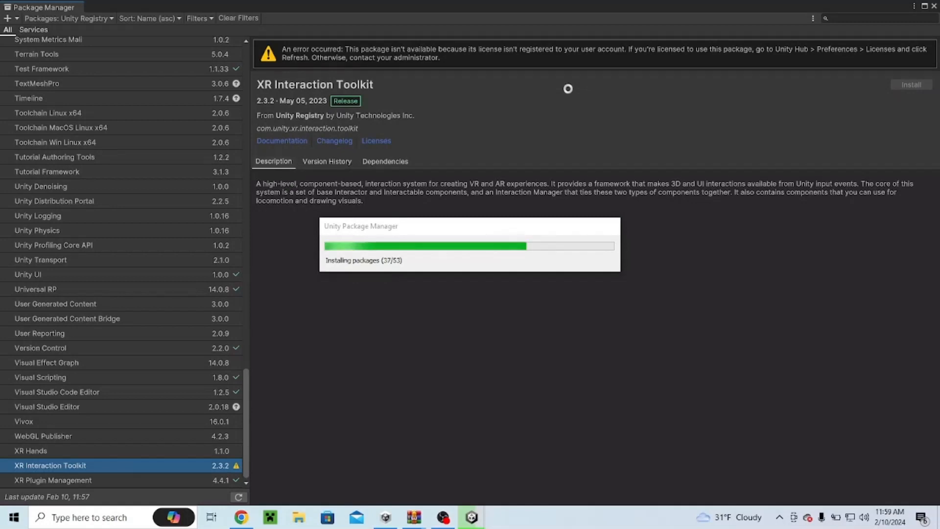
Step: Agree to enable the native input system backends and restart the editor
left_click_drag(356, 226, 274, 165)
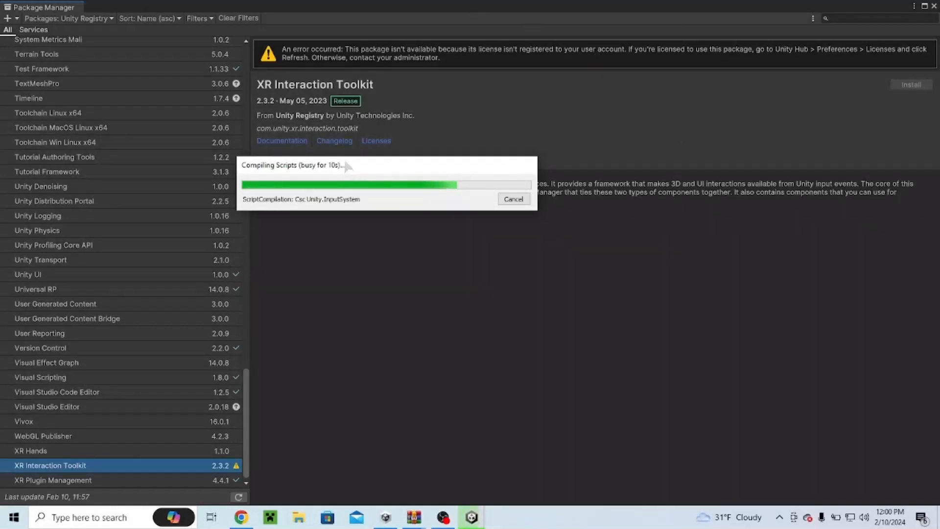
left_click_drag(344, 161, 534, 300)
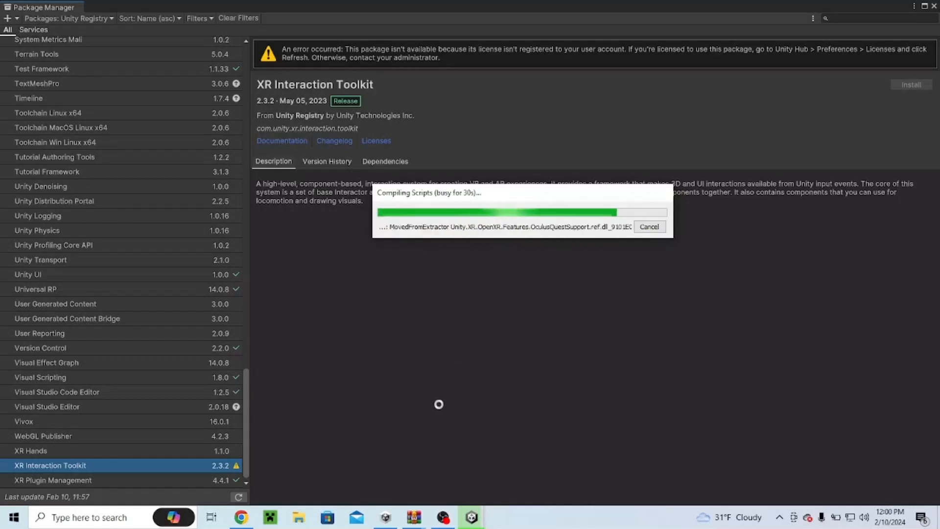
left_click(443, 517)
left_click(927, 391)
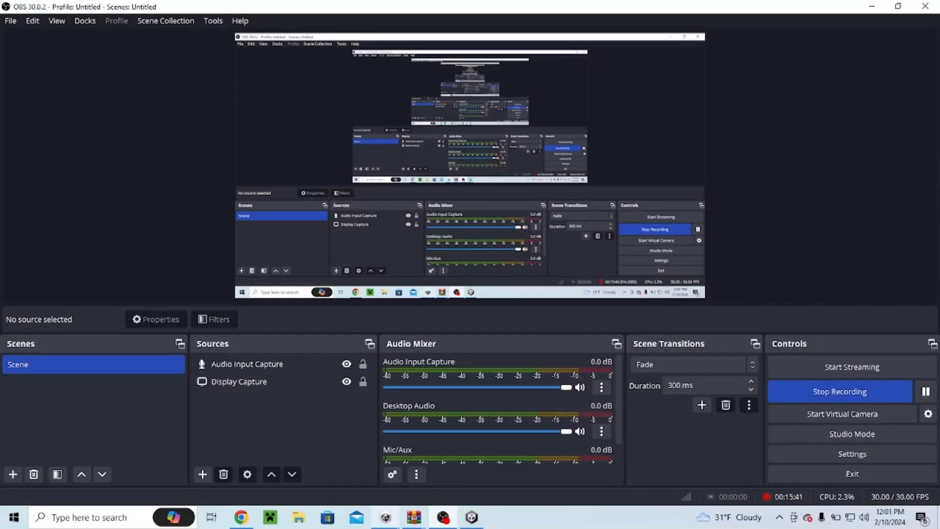
left_click(472, 517)
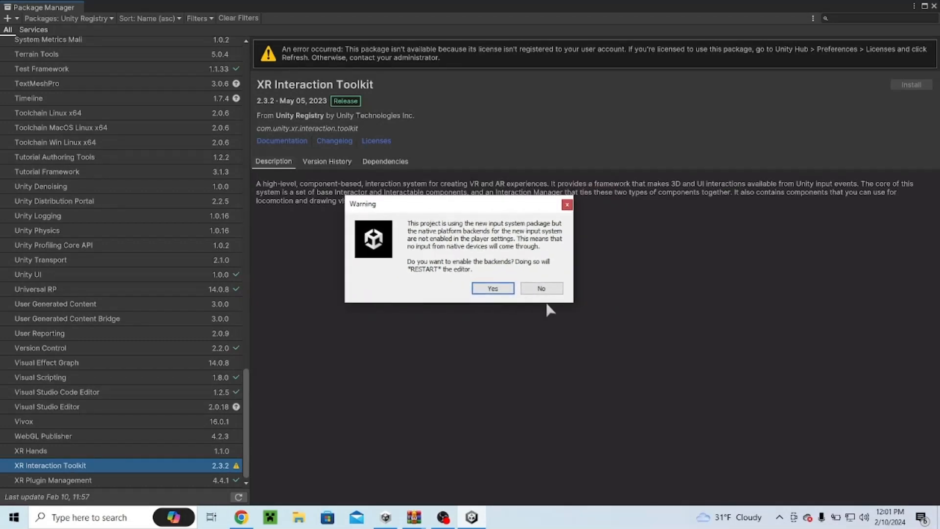
left_click(499, 290)
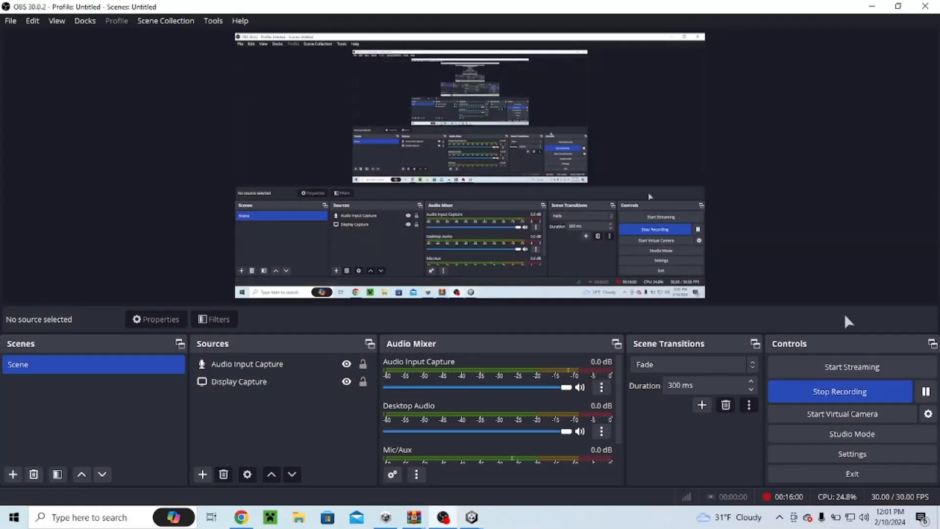
Step: Install the XR Interaction Toolkit package from the Unity Registry list
left_click(481, 519)
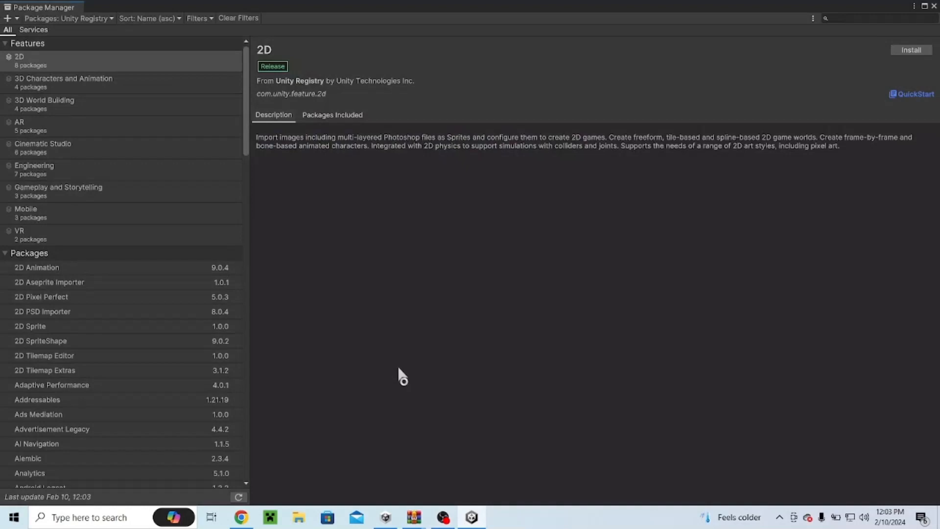
scroll(42, 273, "down", 20)
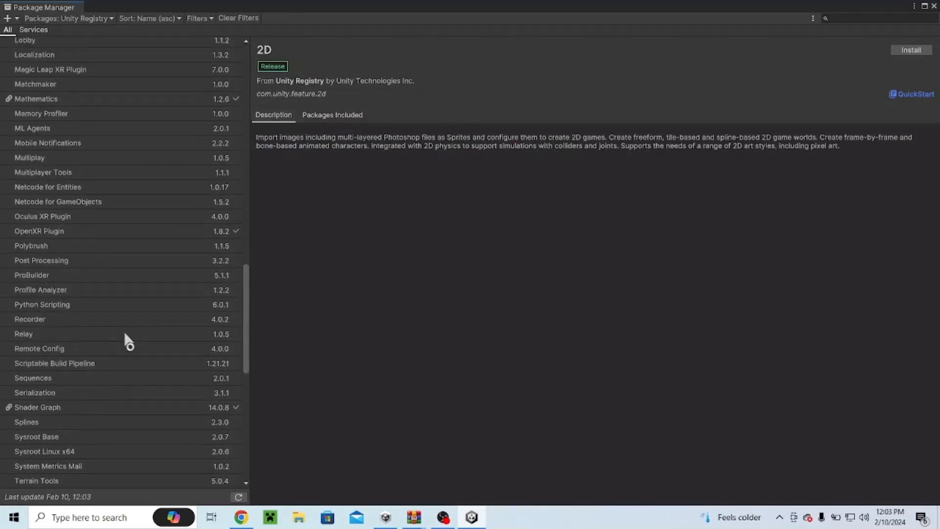
scroll(128, 340, "down", 10)
left_click(59, 465)
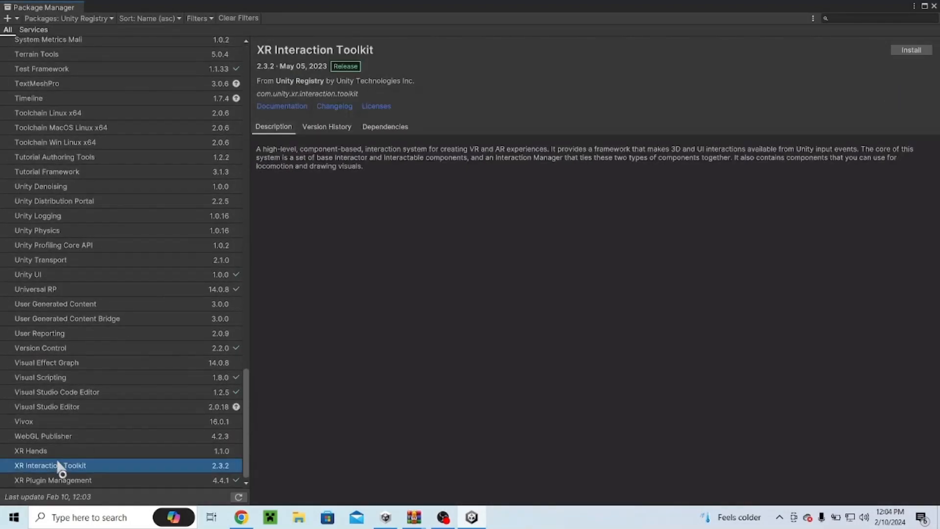
left_click(925, 54)
Step: Approve the XR InteractionLayerMask update for the project
left_click(443, 517)
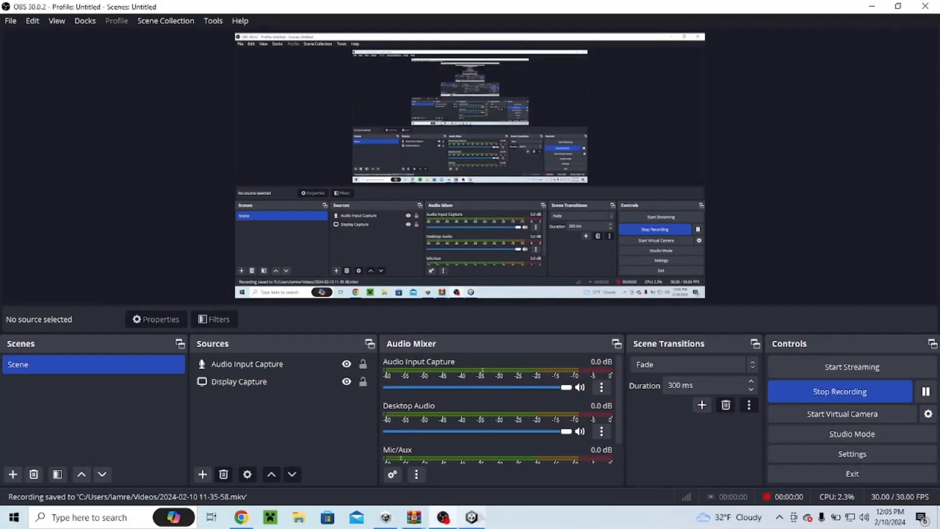
left_click(472, 517)
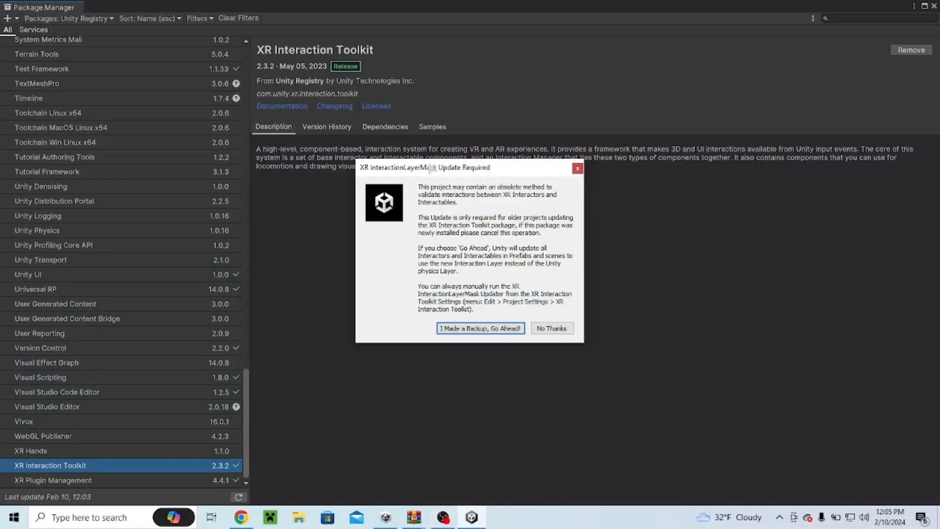
left_click_drag(432, 168, 519, 174)
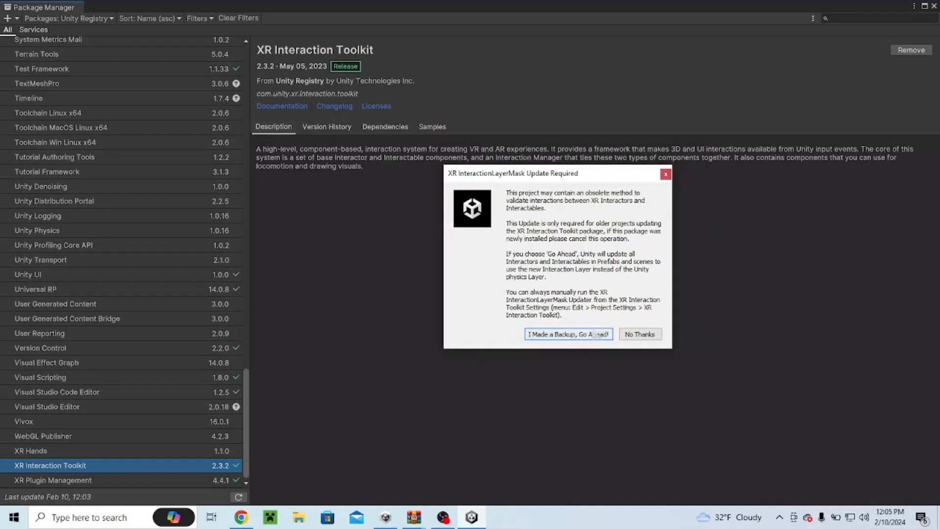
left_click(596, 335)
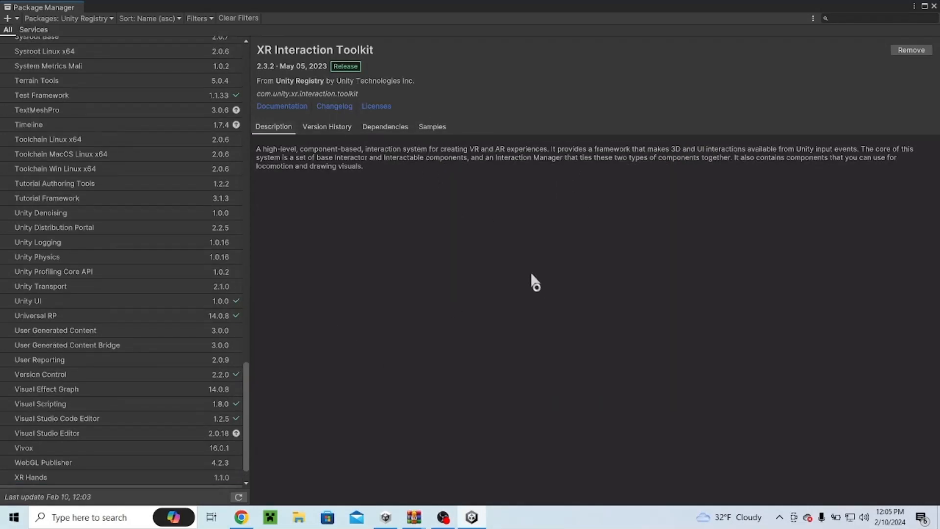
Step: Import the XR Interaction Toolkit's Starter Assets sample and close the Package Manager
left_click(433, 127)
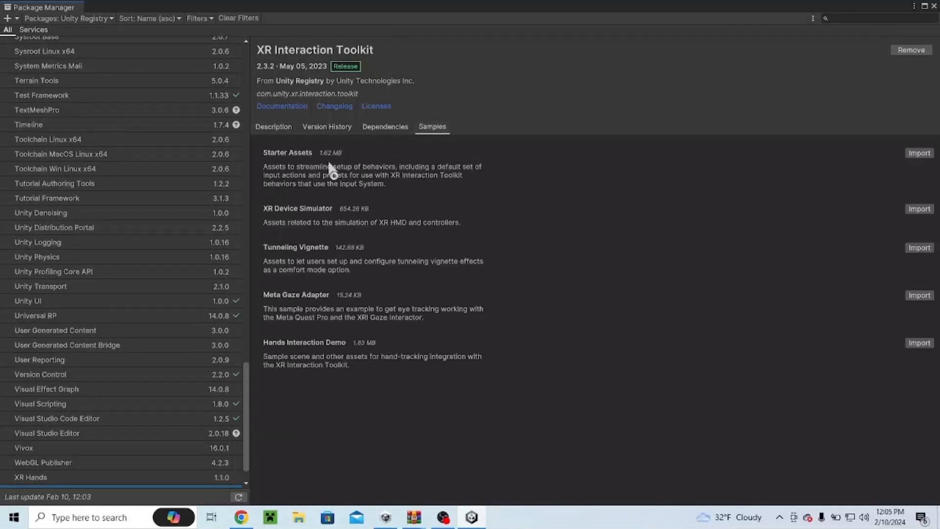
left_click(919, 153)
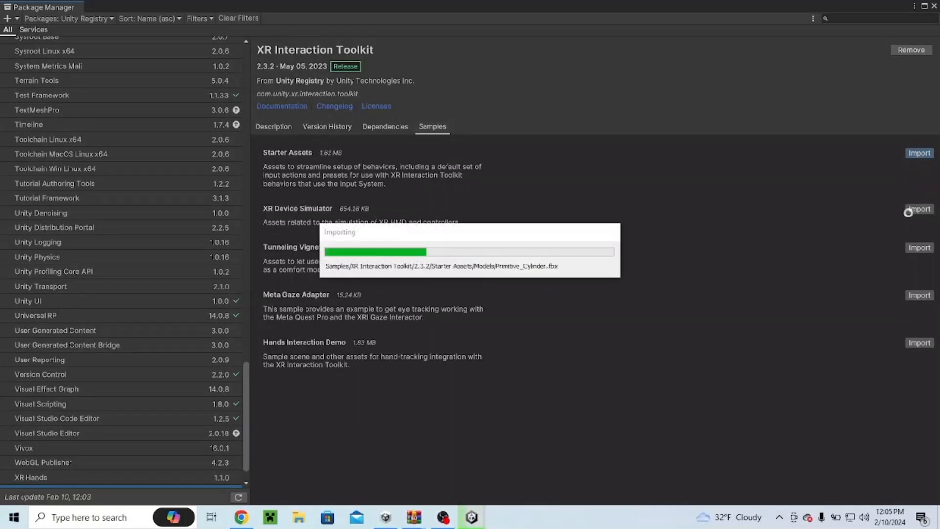
left_click(443, 517)
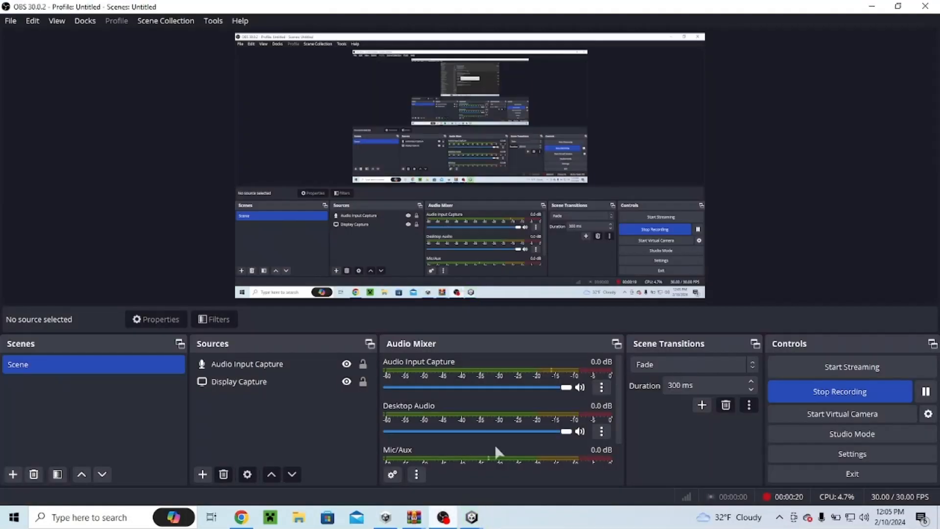
left_click(824, 383)
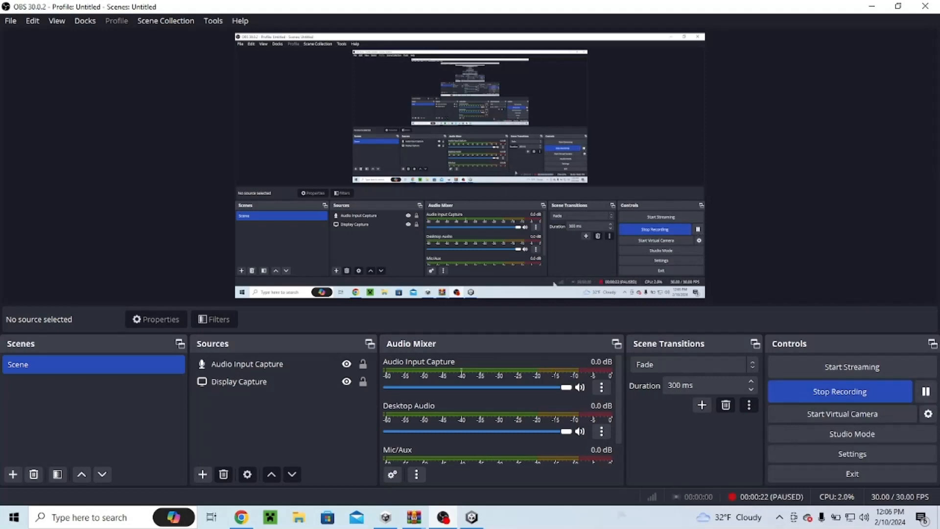
left_click(472, 517)
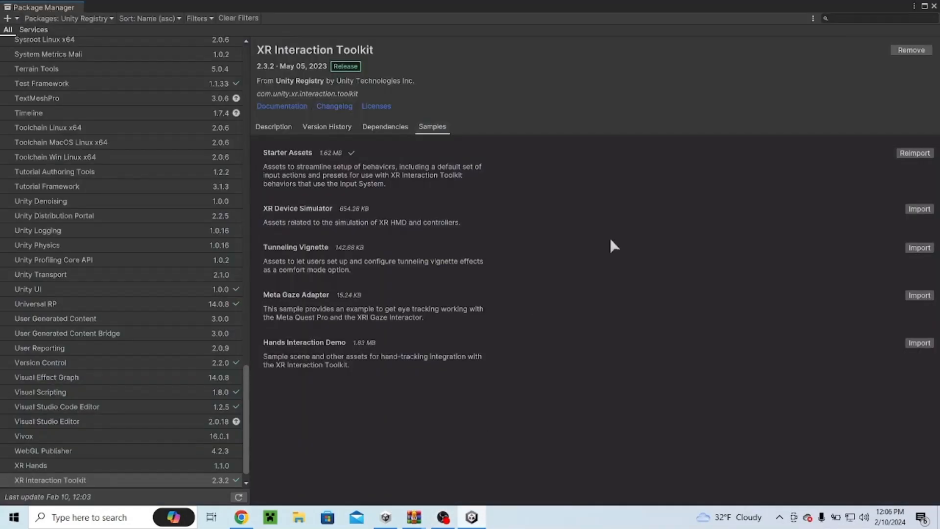
left_click(934, 6)
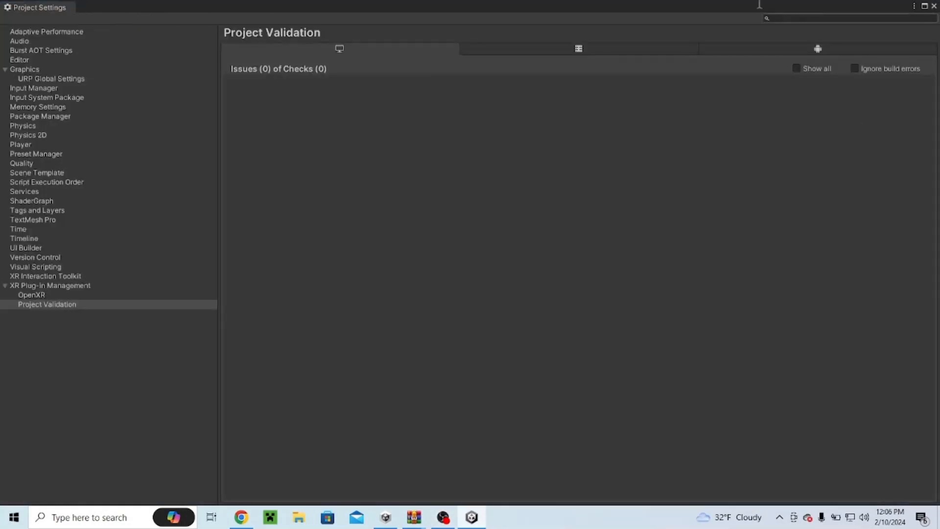
Step: Enable the OpenXR plug-in provider in XR Plug-in Management for the standalone platform
left_click(48, 286)
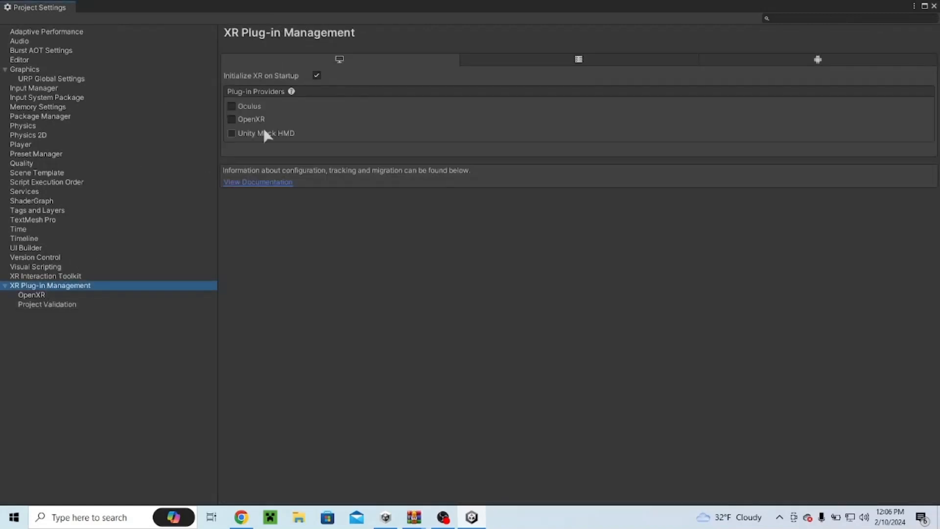
left_click(231, 118)
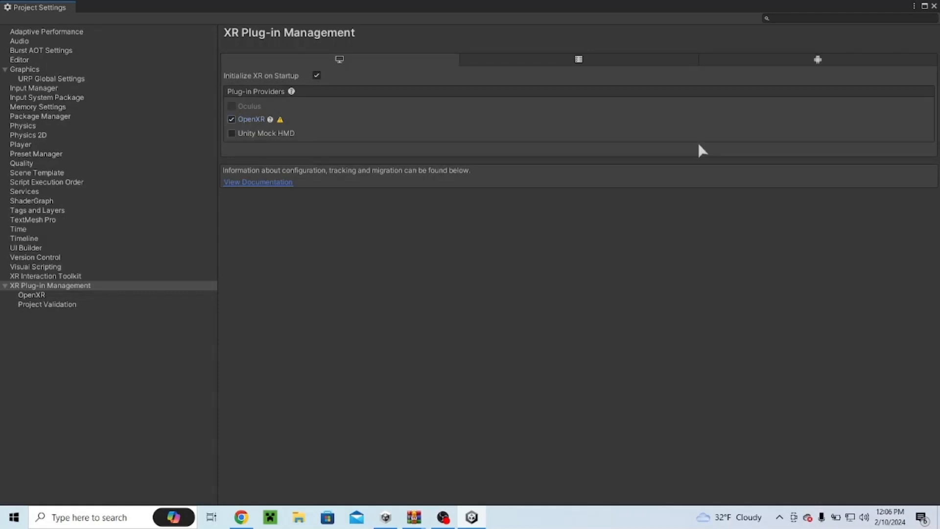
Step: Enable the Oculus plug-in provider for the Android platform
left_click(781, 59)
left_click(232, 120)
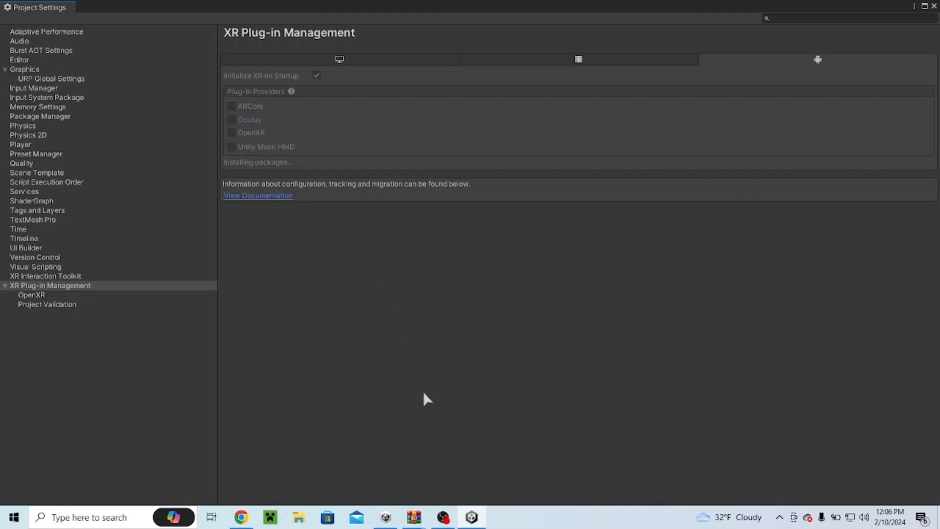
left_click(441, 516)
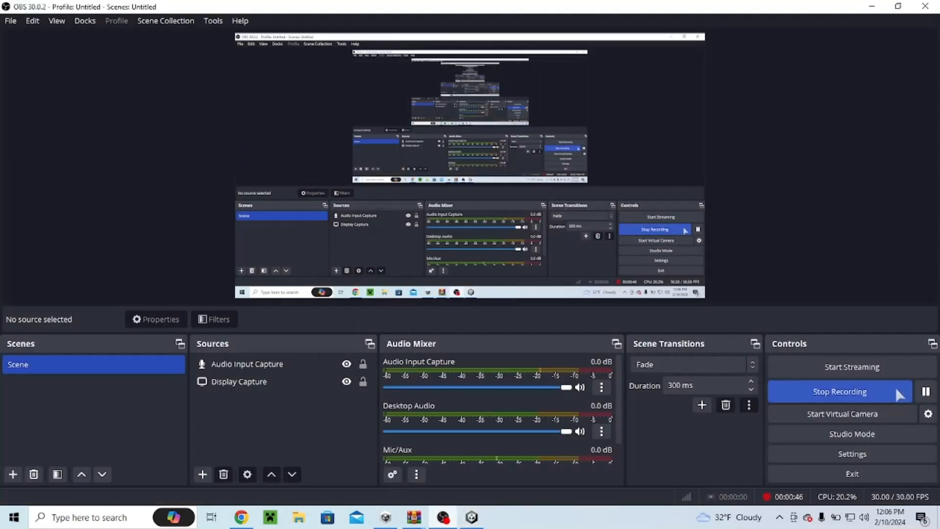
left_click(925, 399)
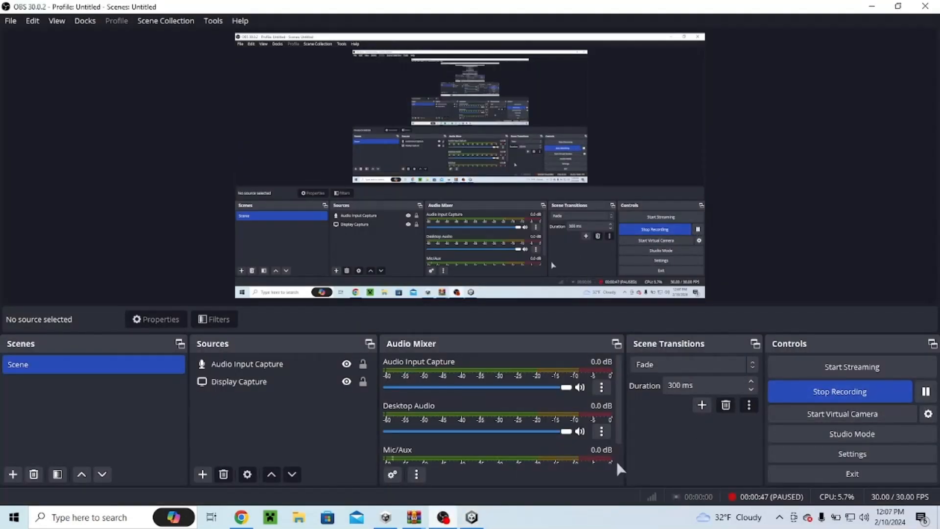
left_click(471, 517)
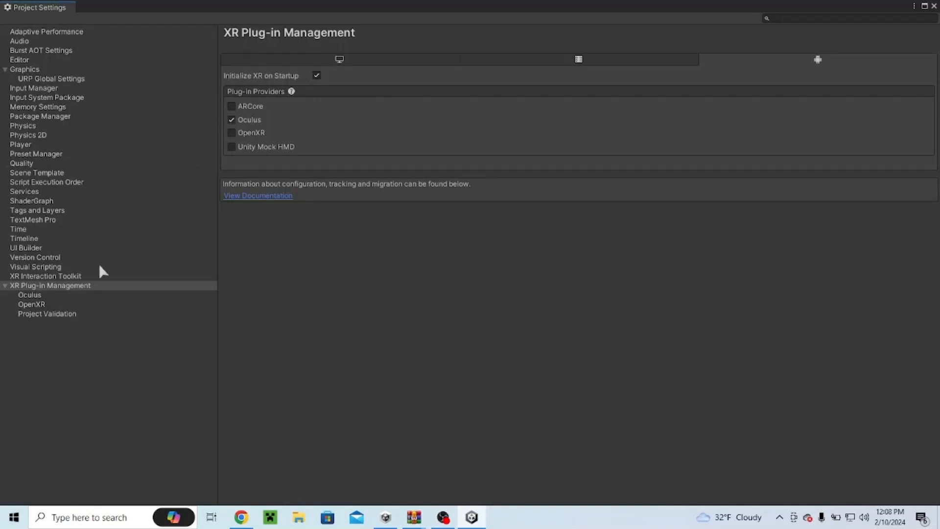
Step: Open the OpenXR project validation issues for standalone and apply the suggested fixes
left_click(333, 61)
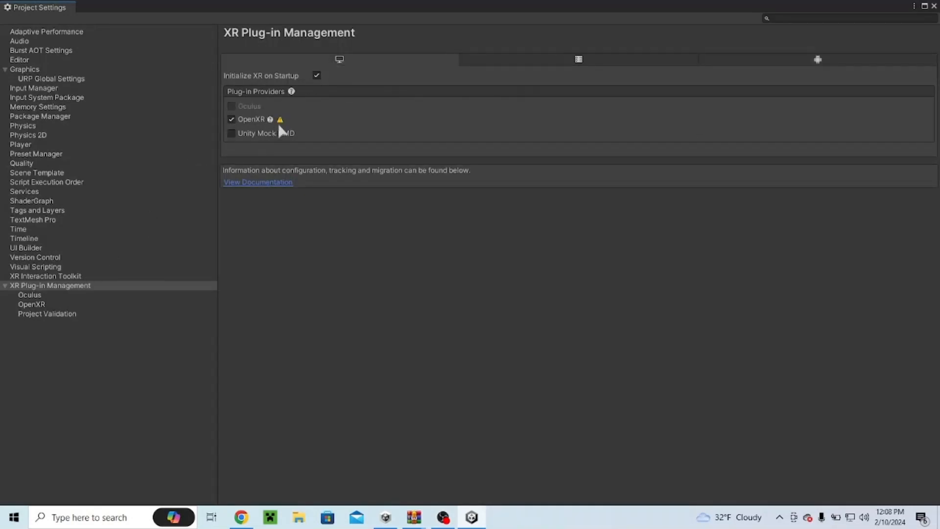
left_click(280, 120)
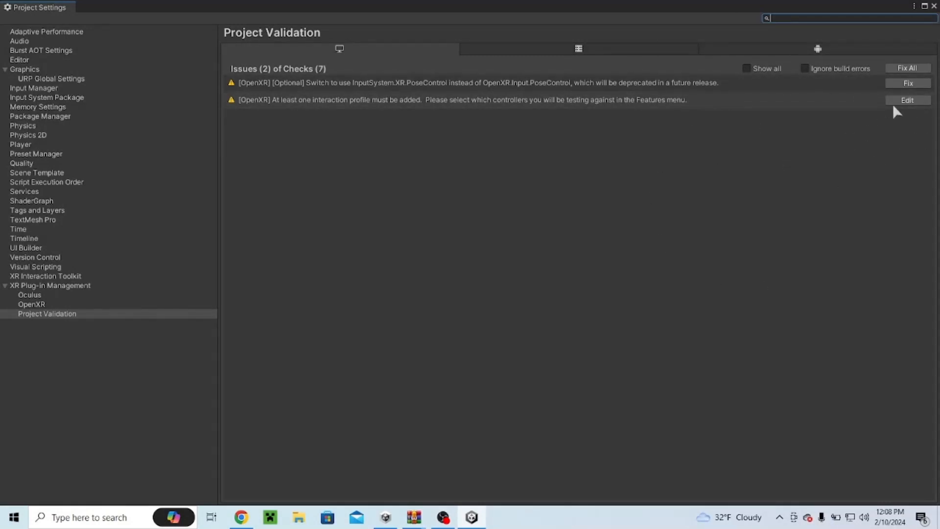
left_click(906, 69)
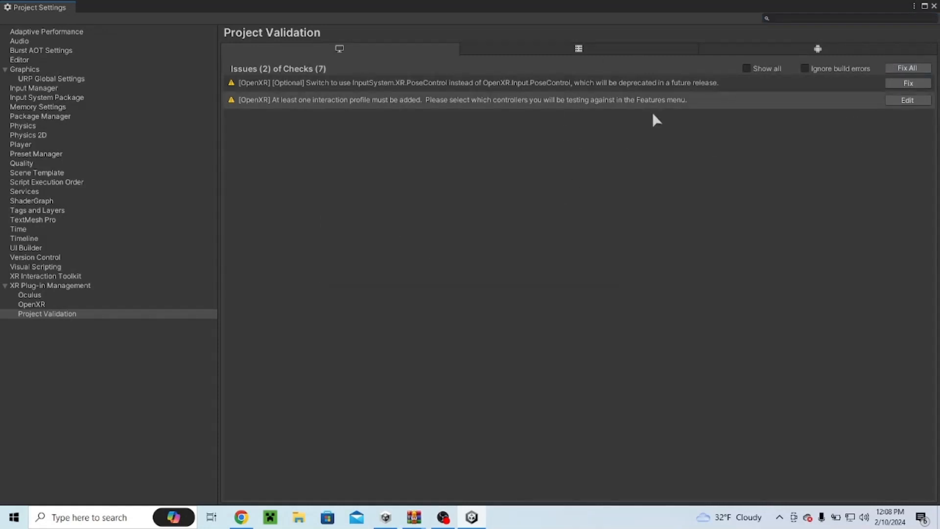
left_click(896, 83)
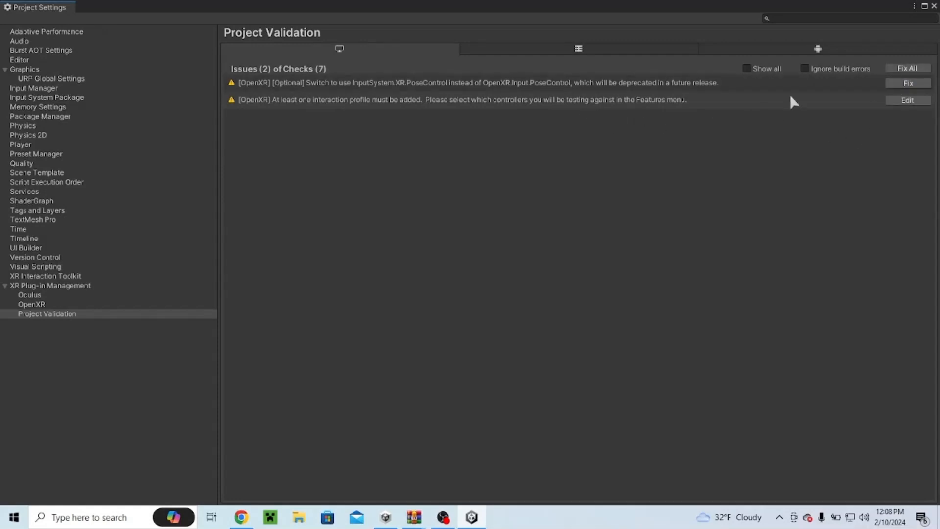
Step: Set the standalone OpenXR render mode to Multi-pass
left_click(907, 101)
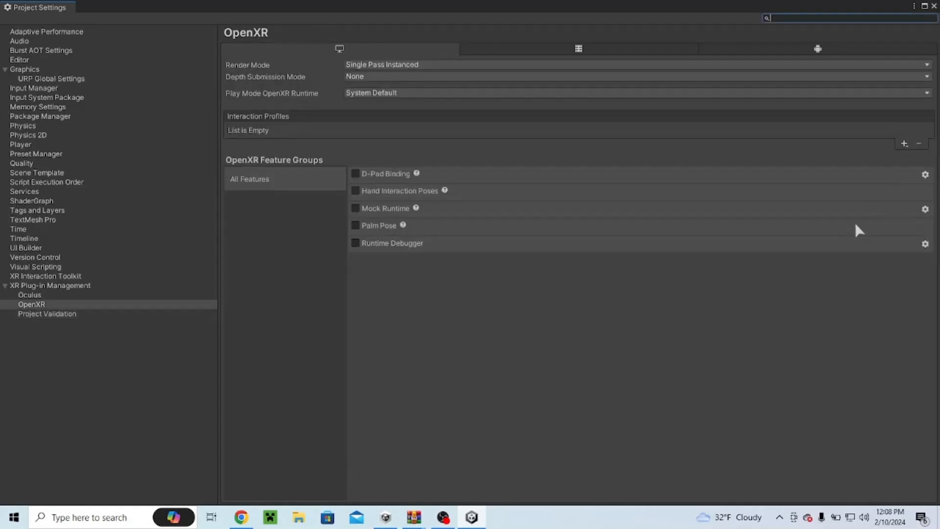
left_click(440, 64)
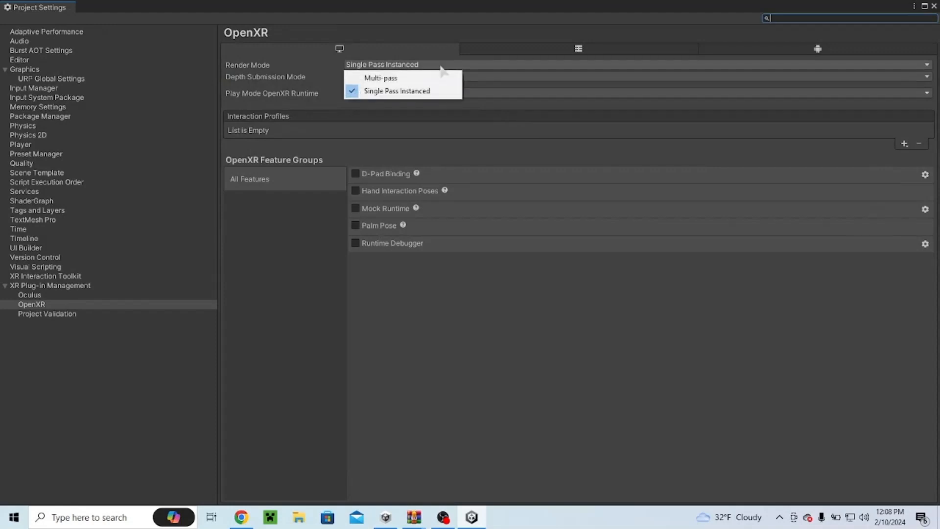
left_click(442, 78)
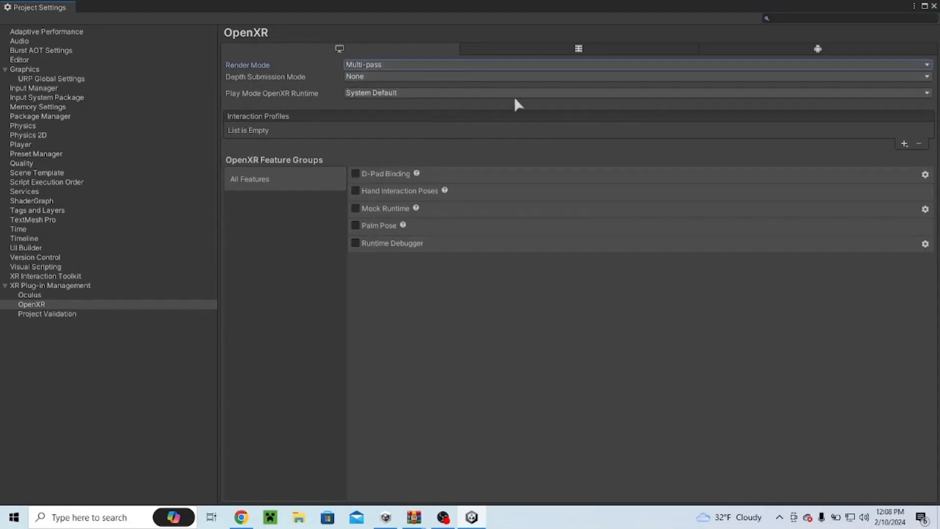
Step: Add the Oculus Touch, Valve Index and Meta Quest Touch Pro controller interaction profiles for standalone OpenXR
left_click(906, 143)
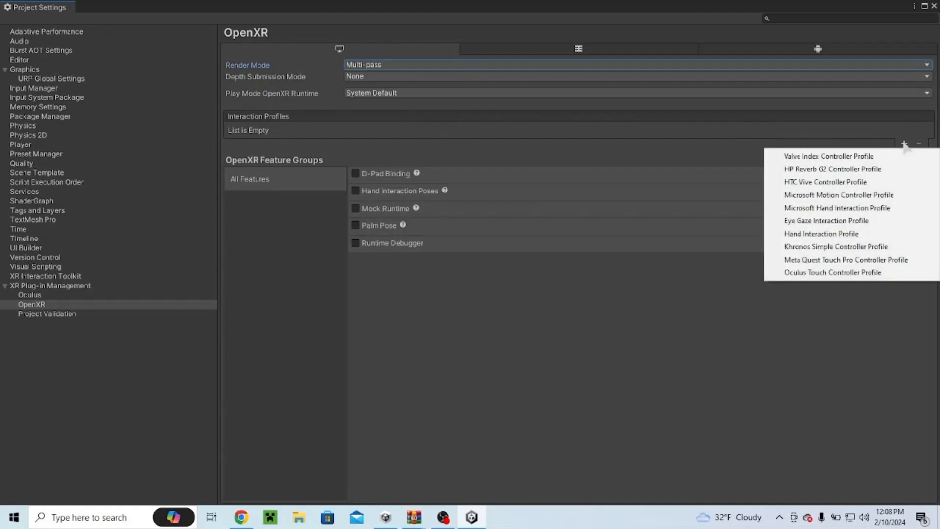
left_click(831, 273)
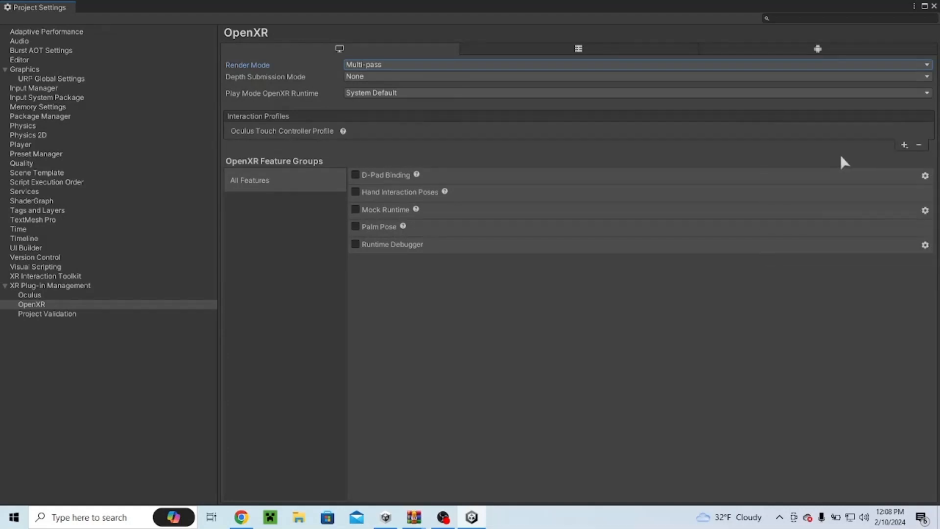
left_click(899, 143)
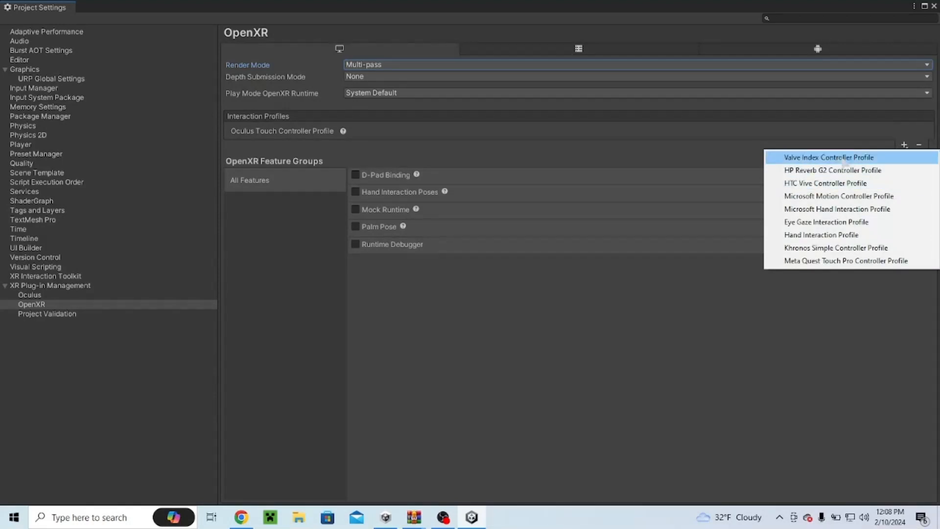
left_click(826, 157)
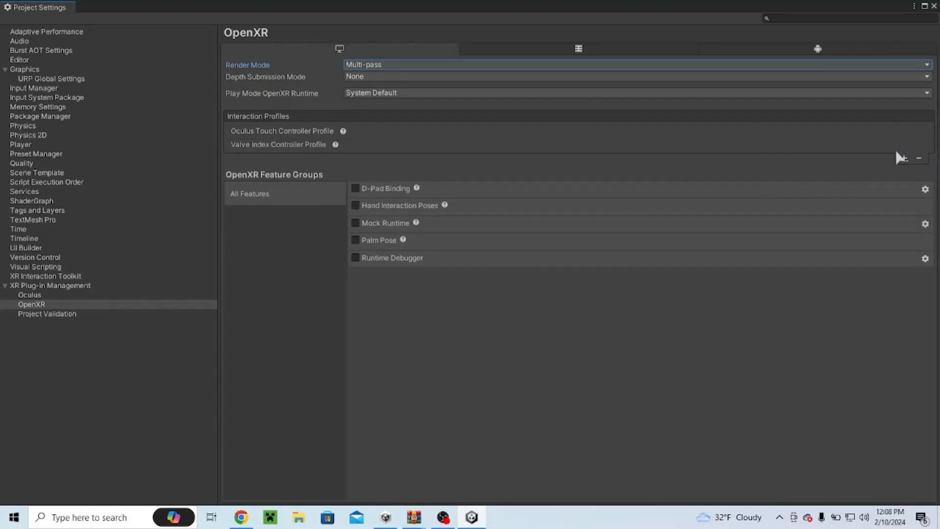
left_click(904, 157)
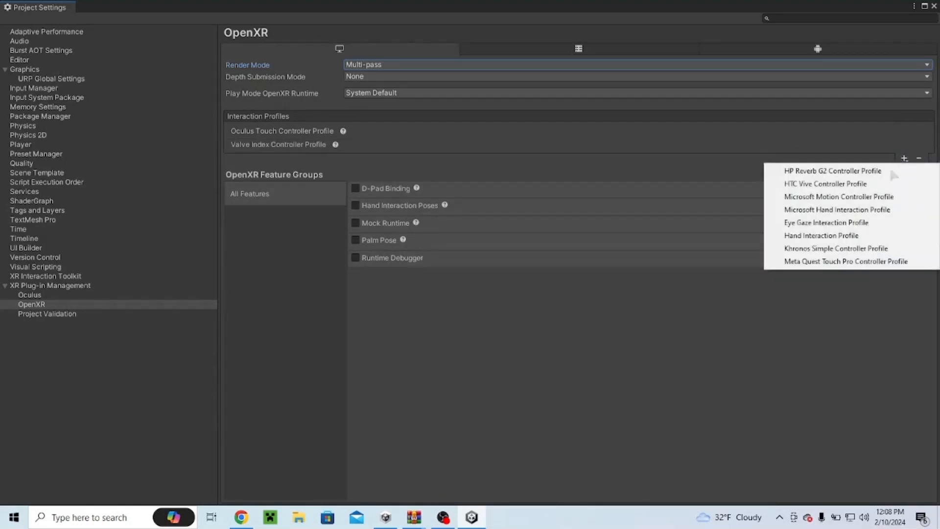
left_click(821, 263)
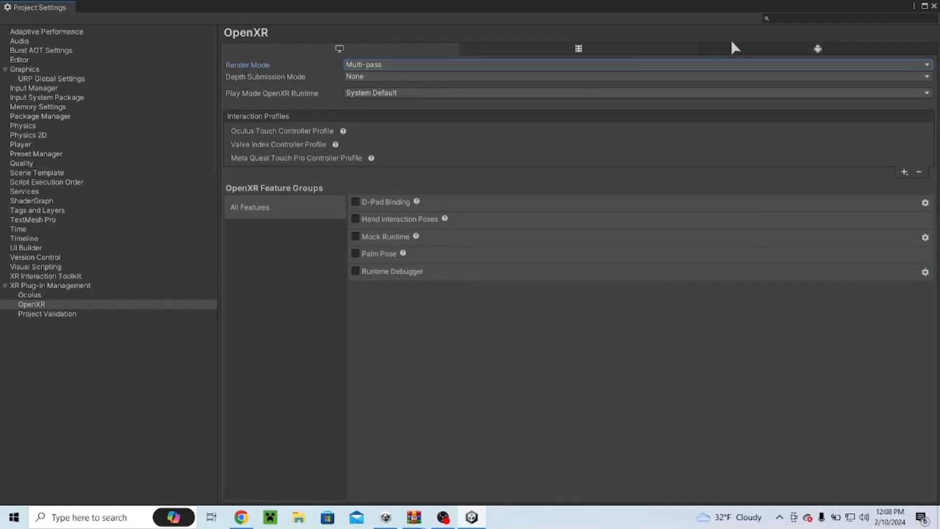
Step: For Android OpenXR, enable Meta Quest Support and add the Oculus Touch and Meta Quest Touch Pro controller profiles
left_click(817, 49)
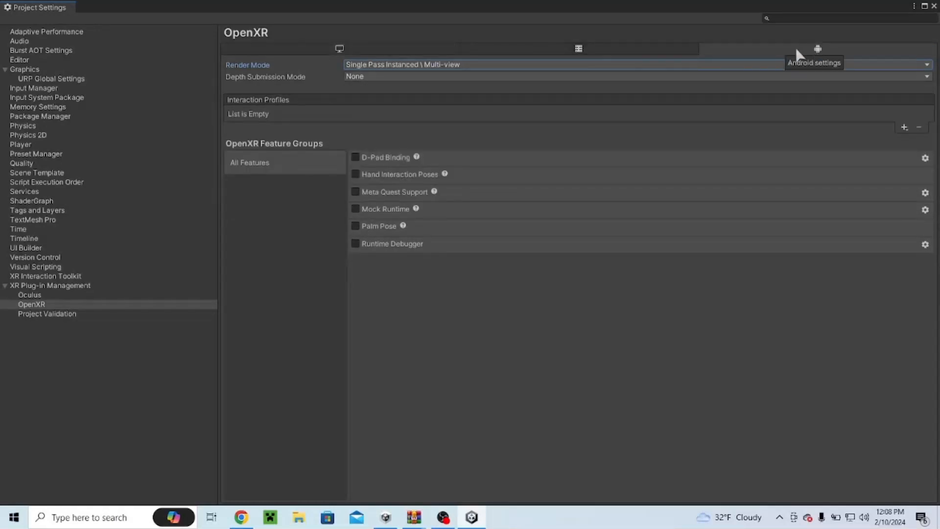
left_click(356, 192)
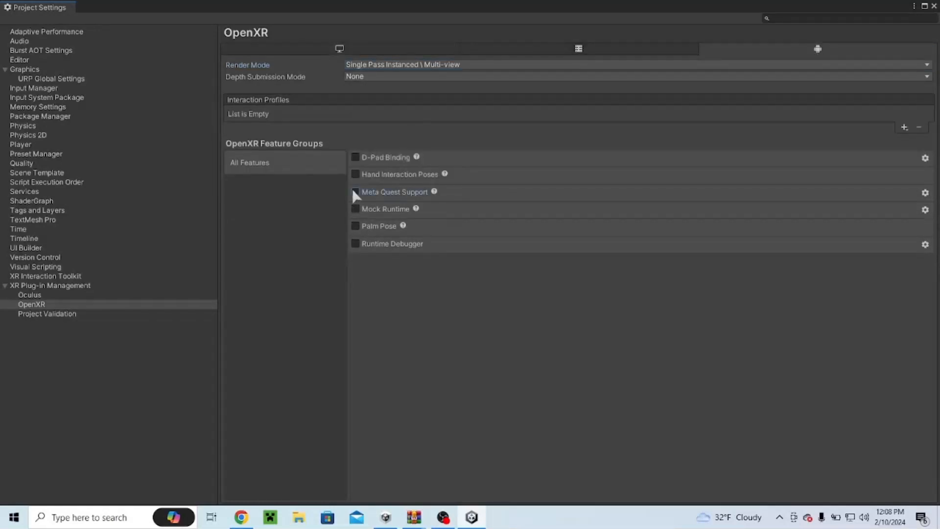
left_click(904, 128)
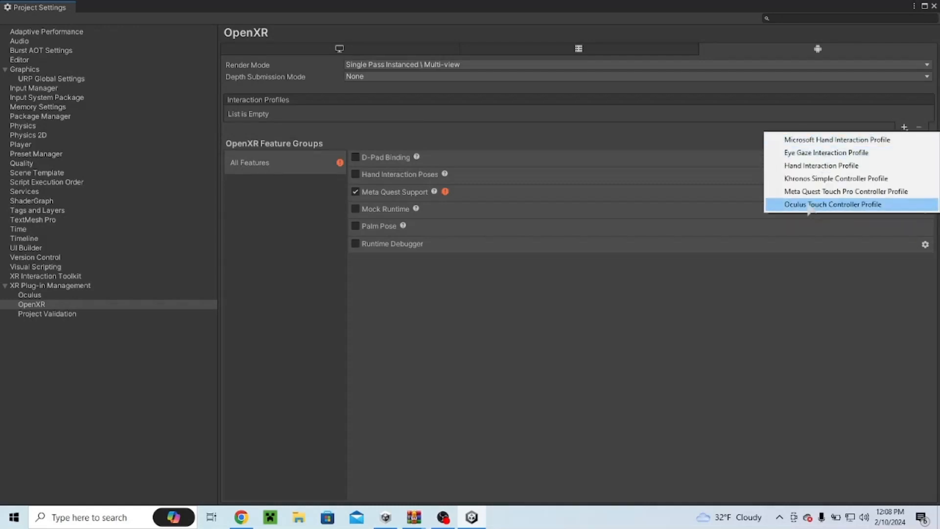
left_click(832, 204)
left_click(904, 129)
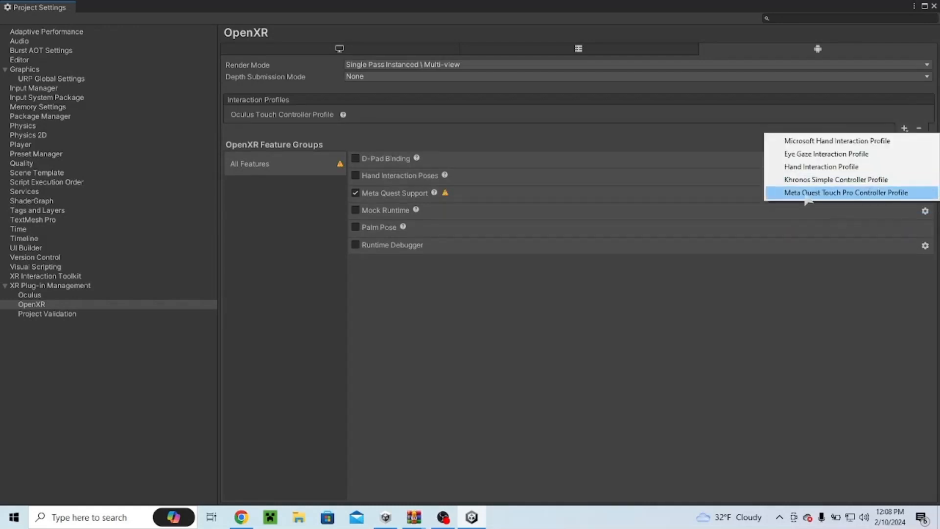
left_click(806, 192)
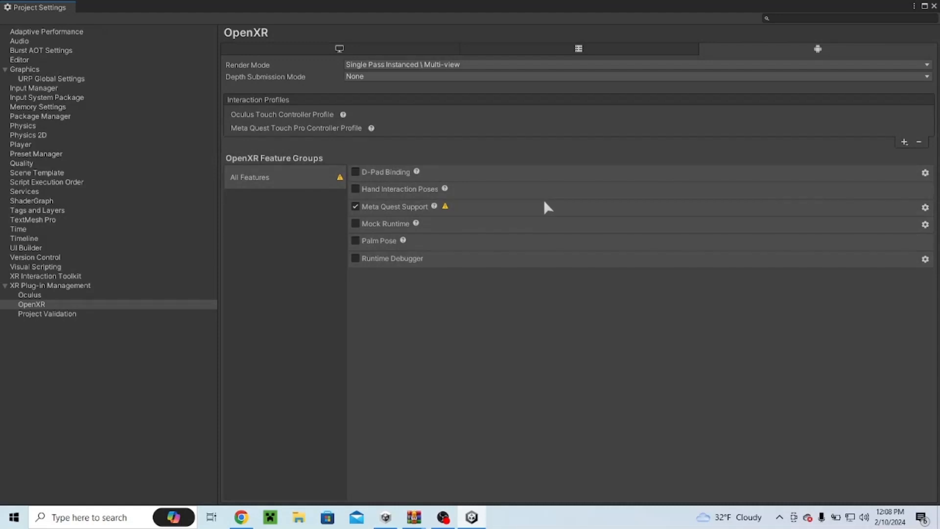
Step: Check the project validation for Android and fix the remaining standalone OpenXR issue
left_click(446, 206)
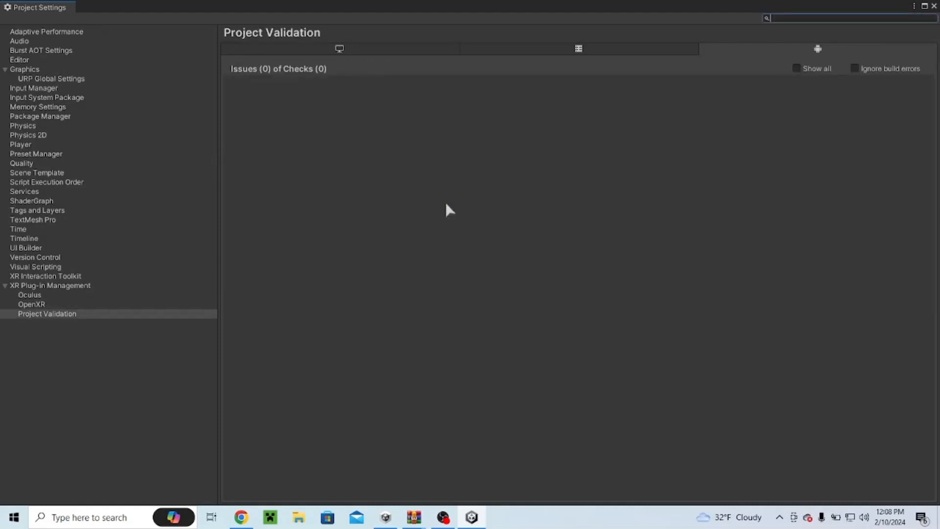
left_click(334, 50)
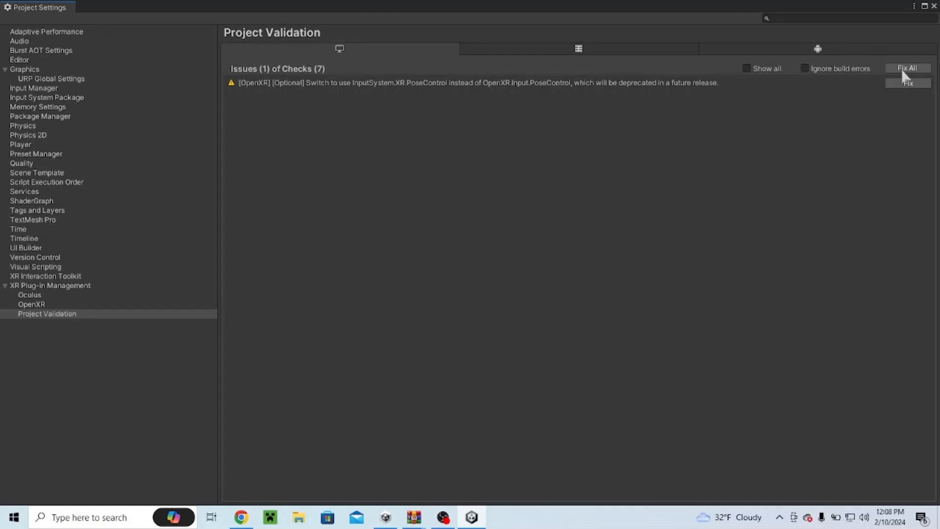
left_click(907, 84)
Step: Open the Oculus plug-in settings and change the standalone stereo rendering mode
left_click(37, 297)
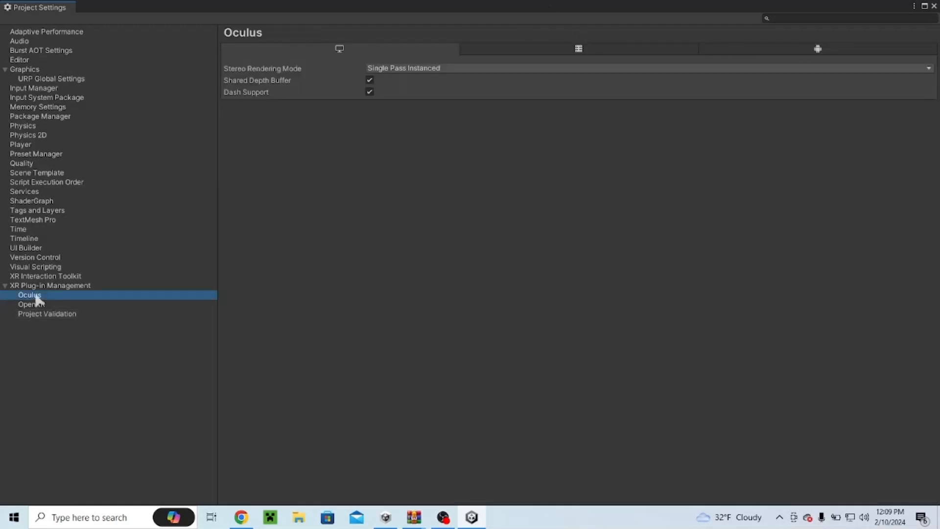
left_click(411, 67)
left_click(396, 80)
Step: Set the Android Oculus stereo rendering mode to Multi Pass and enable Quest Pro as a target device
left_click(819, 49)
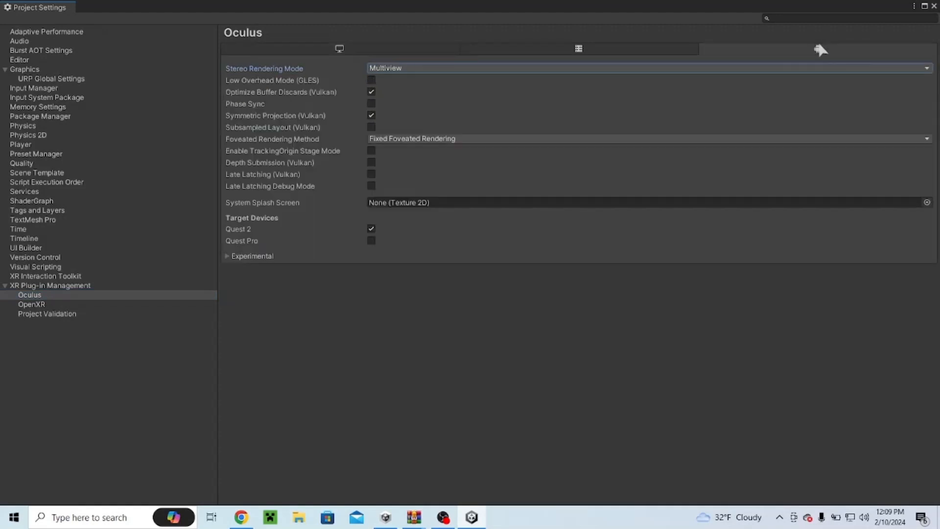
left_click(562, 69)
left_click(392, 80)
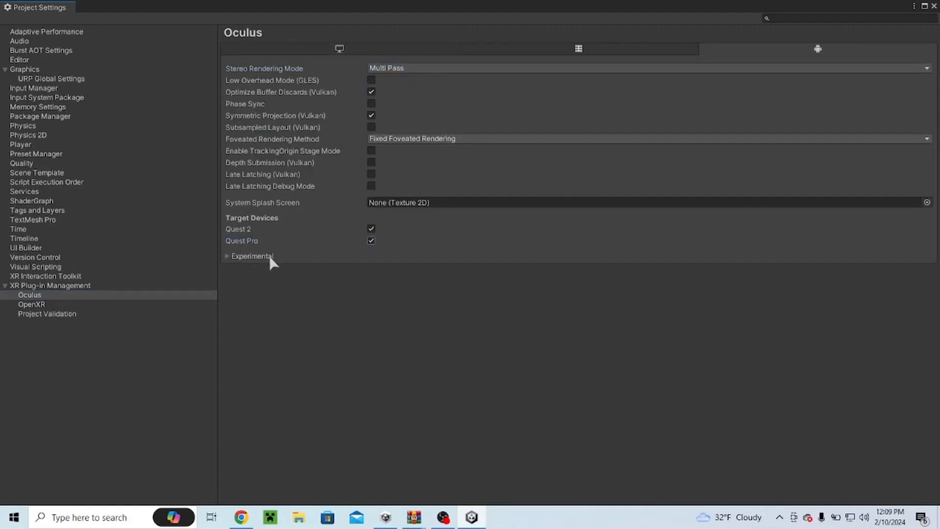
Step: Inspect the Oculus experimental options and the Android project validation list
left_click(226, 256)
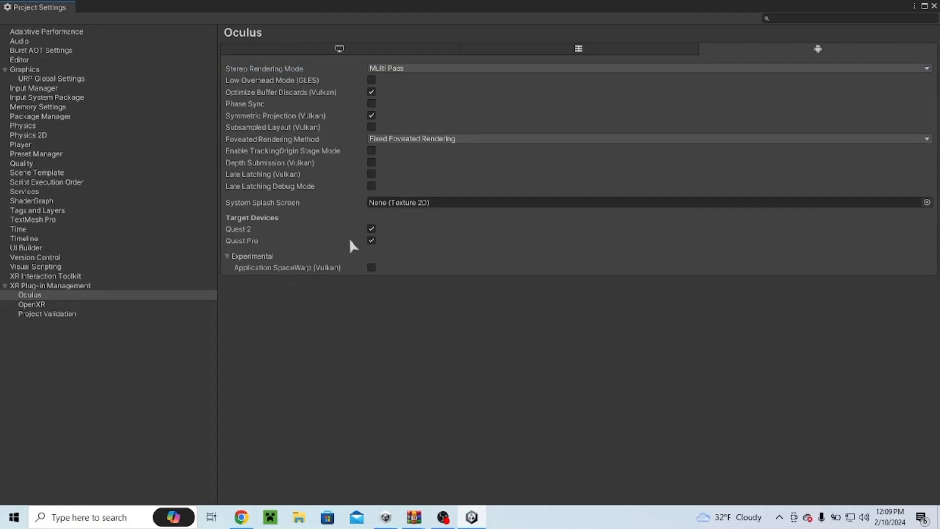
left_click(100, 313)
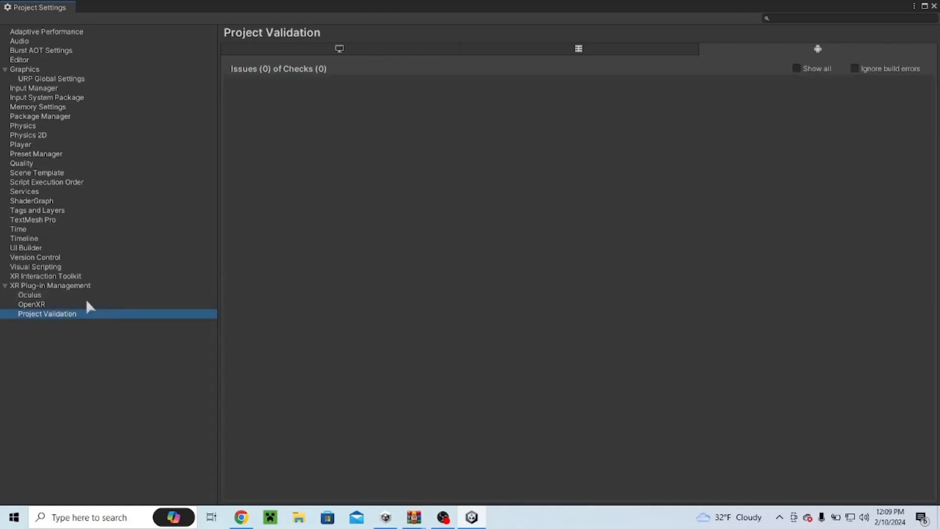
Step: Set the Android OpenXR render mode to Multi-pass
left_click(87, 304)
left_click(447, 62)
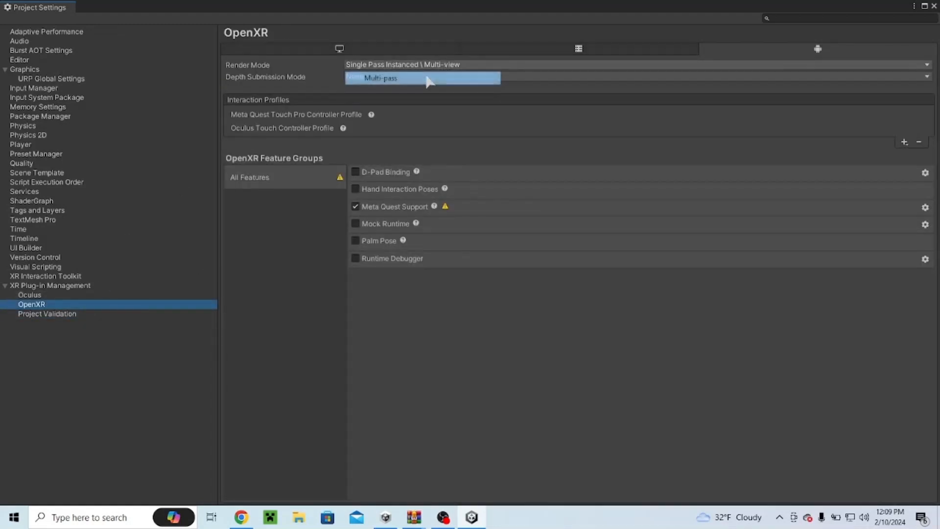
left_click(427, 77)
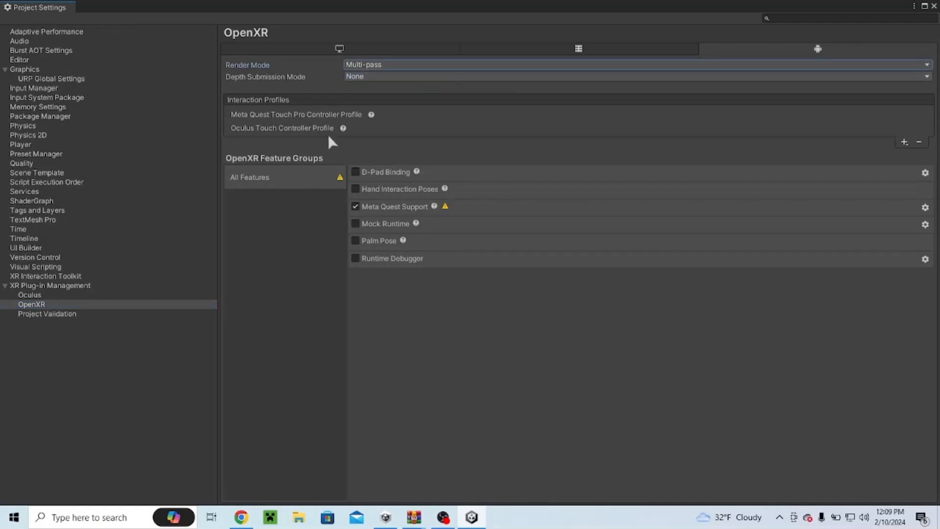
Step: Review the standalone OpenXR settings and close the Project Settings window
left_click(331, 48)
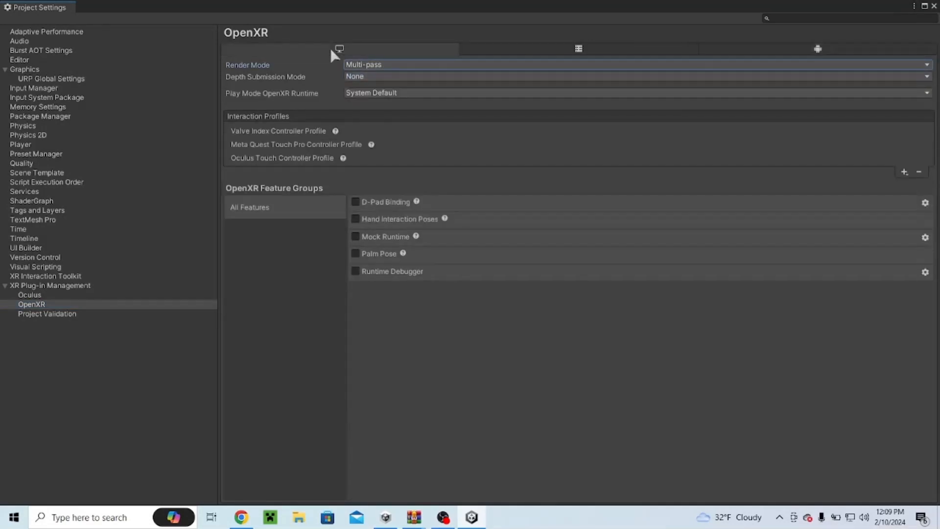
left_click(934, 6)
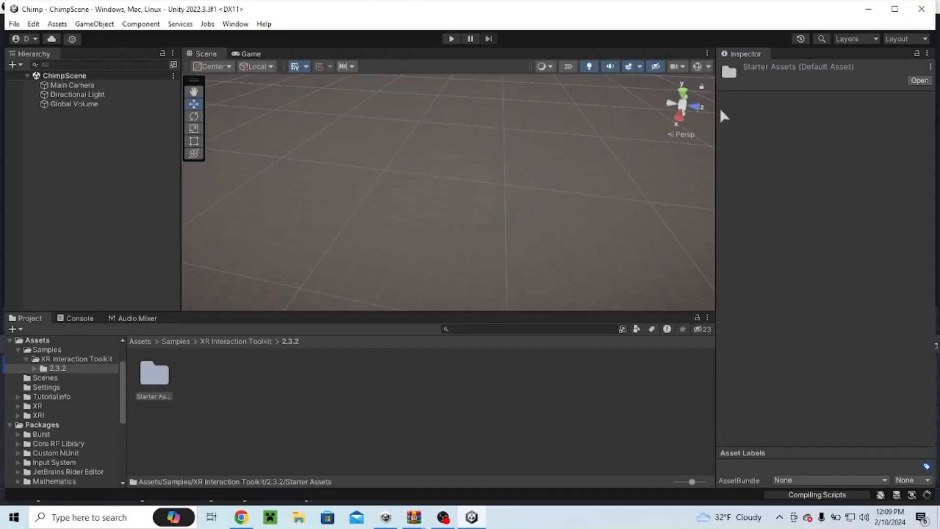
Step: Select the Main Camera in the scene hierarchy
right_click_drag(435, 228, 478, 204)
left_click(105, 86)
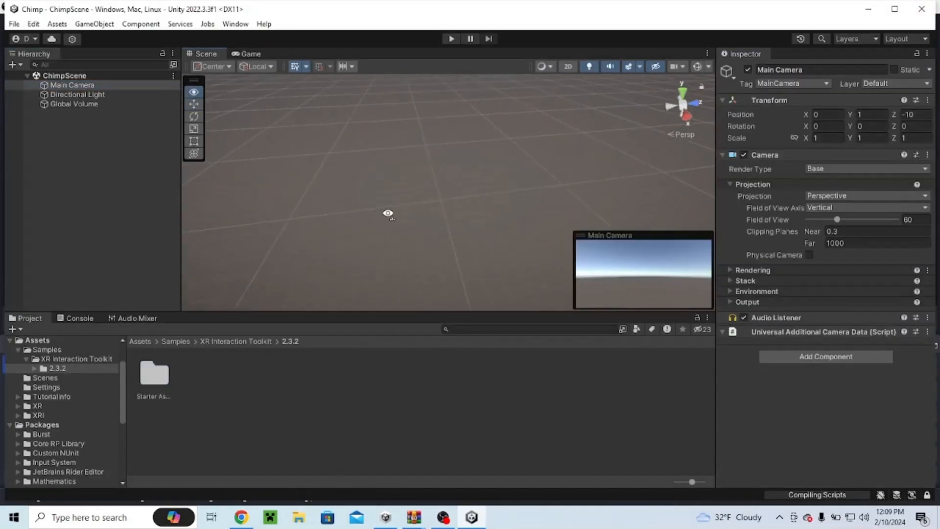
Step: Create a 3D cube in the scene
left_click(13, 64)
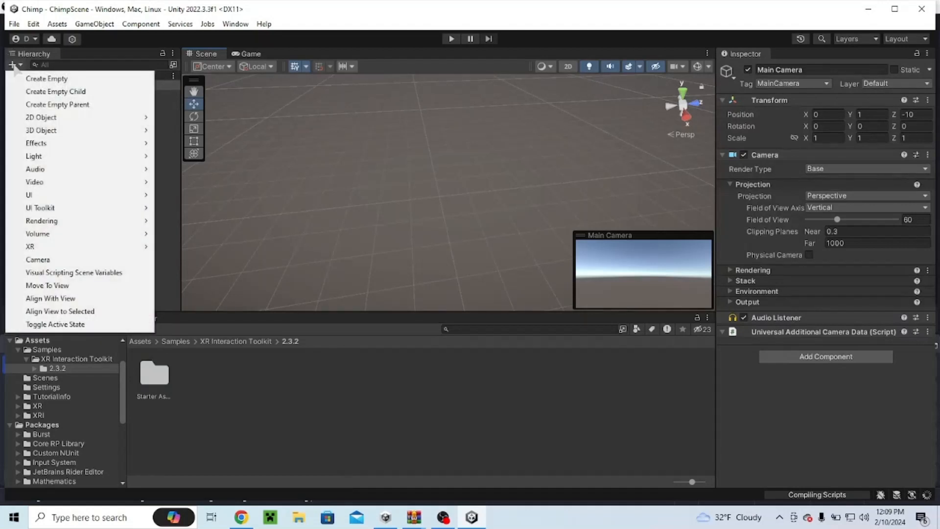
mouse_move(79, 131)
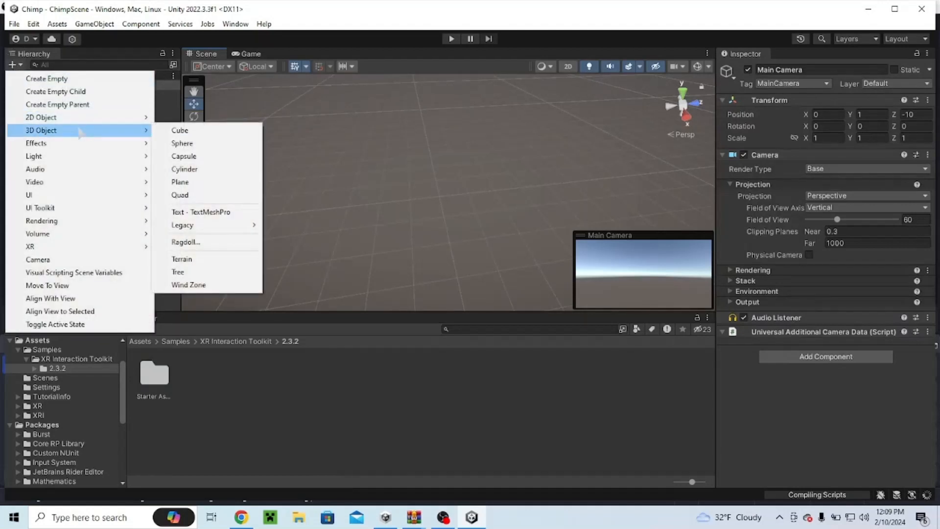
left_click(162, 130)
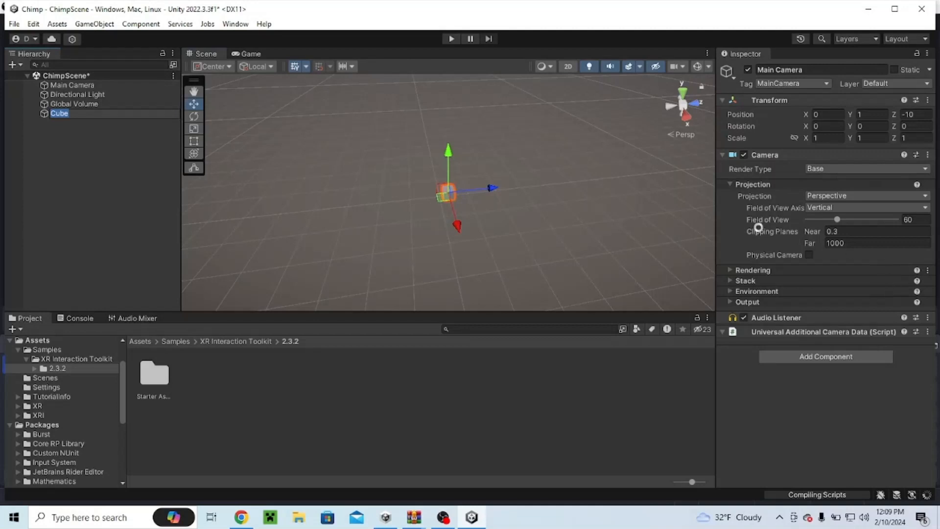
key("w")
right_click_drag(598, 225, 451, 169)
left_click_drag(451, 169, 405, 73)
key("a")
right_click_drag(399, 220, 514, 270)
left_click_drag(402, 174, 492, 208)
right_click_drag(492, 208, 222, 211)
key("s")
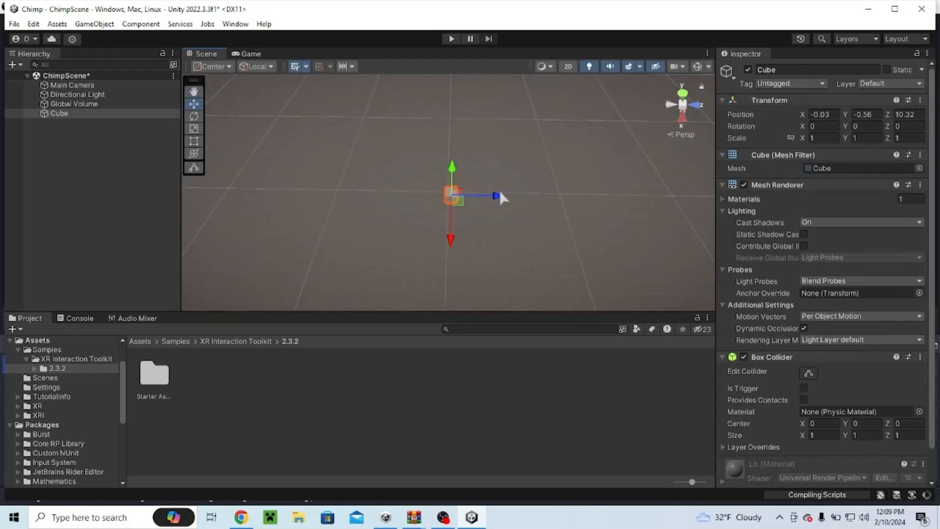
left_click_drag(495, 197, 491, 195)
key("w")
right_click_drag(493, 195, 618, 183)
Step: Set the cube's position to 0, 0, 0
left_click(836, 115)
type("0")
left_click(871, 116)
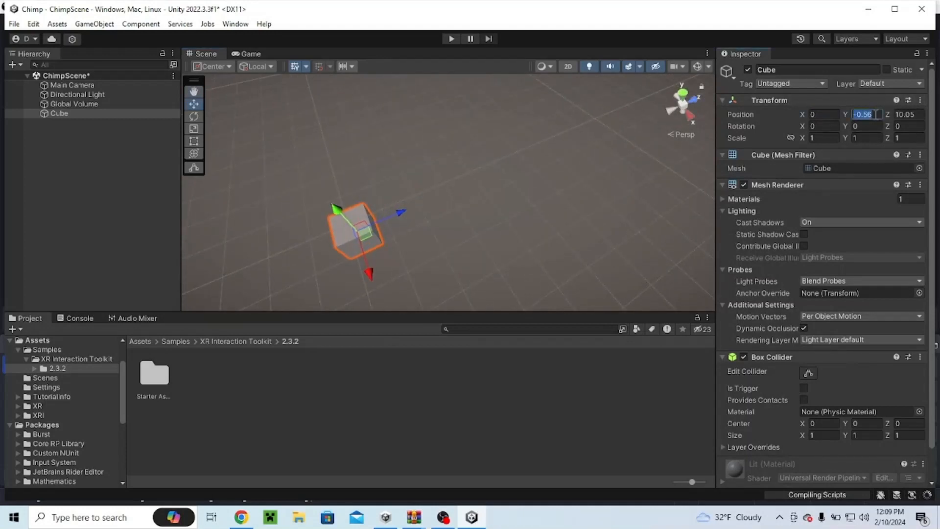
type("0")
left_click(905, 117)
type("0")
Step: Set the cube's Z scale to 20
left_click(541, 222)
right_click_drag(539, 225, 386, 243)
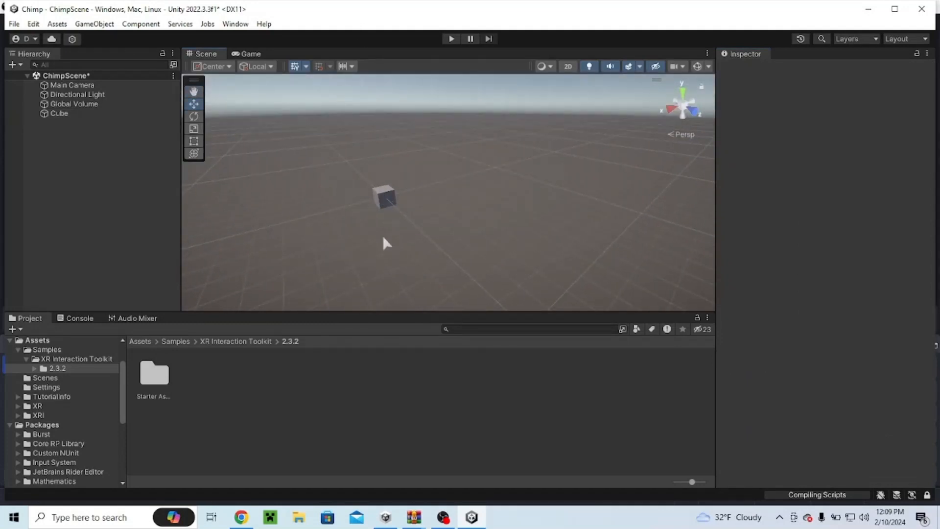
left_click(380, 198)
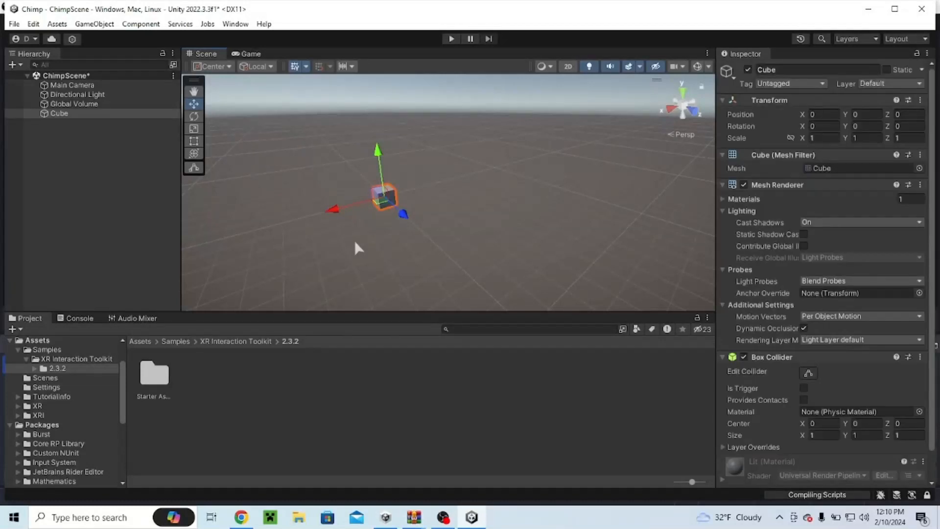
mouse_move(355, 245)
right_mouse_down()
mouse_move(367, 262)
mouse_move(348, 261)
right_mouse_up()
key("w")
left_click(194, 130)
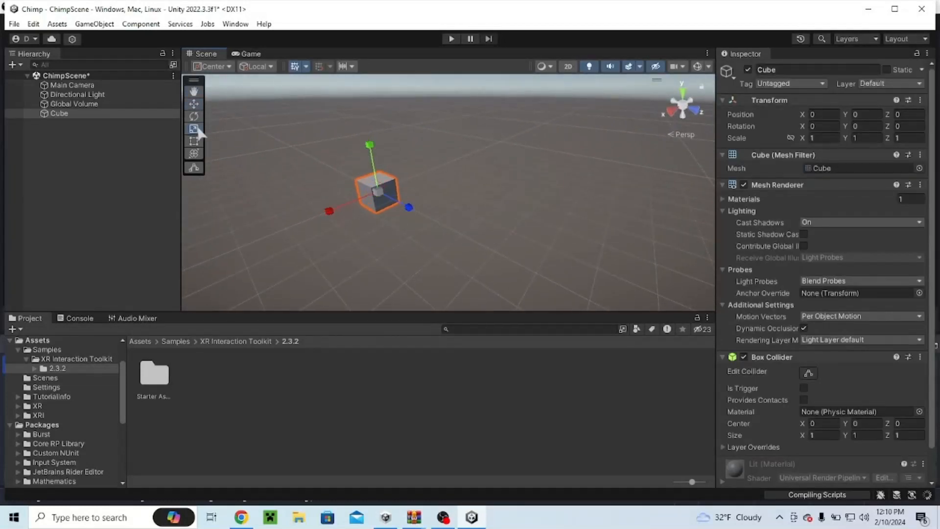
key("a")
right_click_drag(401, 203, 613, 282)
key("s")
mouse_move(408, 193)
left_mouse_down()
mouse_move(705, 202)
mouse_move(272, 176)
mouse_move(422, 183)
mouse_move(408, 185)
left_mouse_up()
left_click(910, 137)
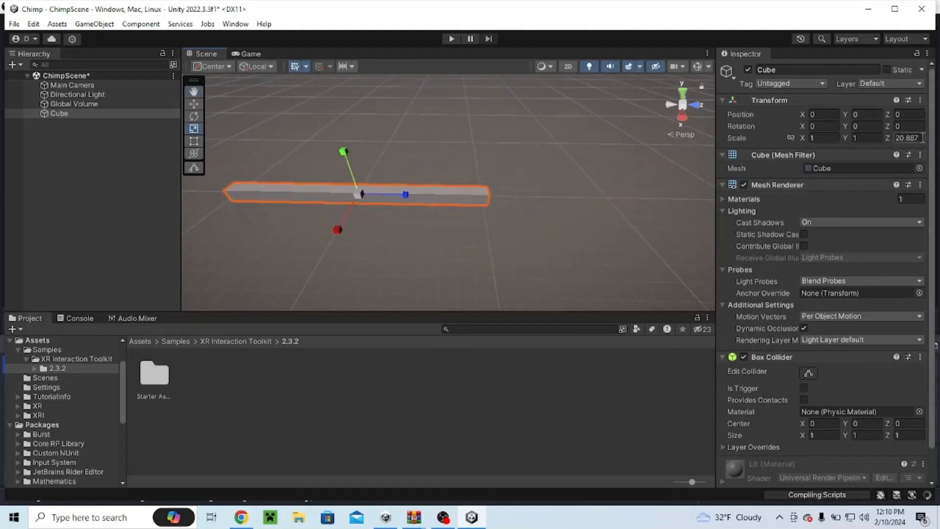
type("20")
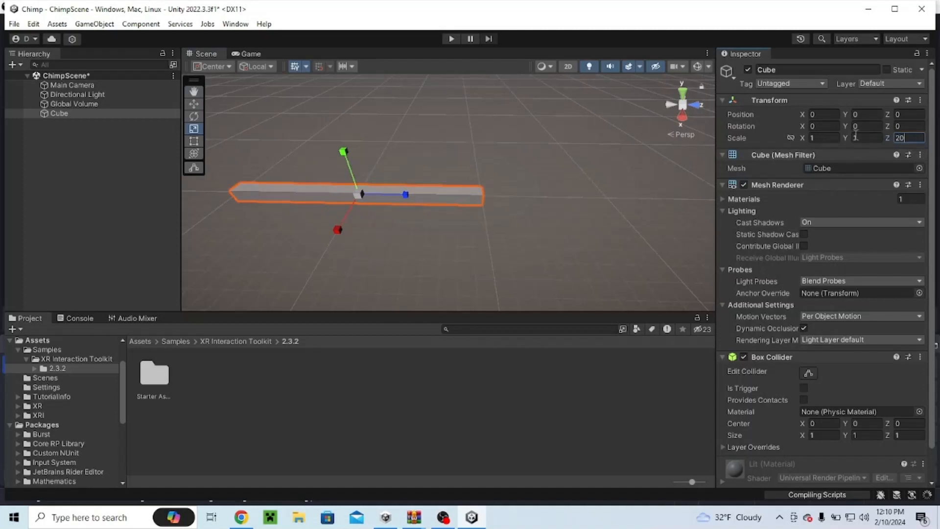
Step: Set the cube's X scale to 20 and Y scale to 0.3 to form a floor
left_click(827, 138)
type("2")
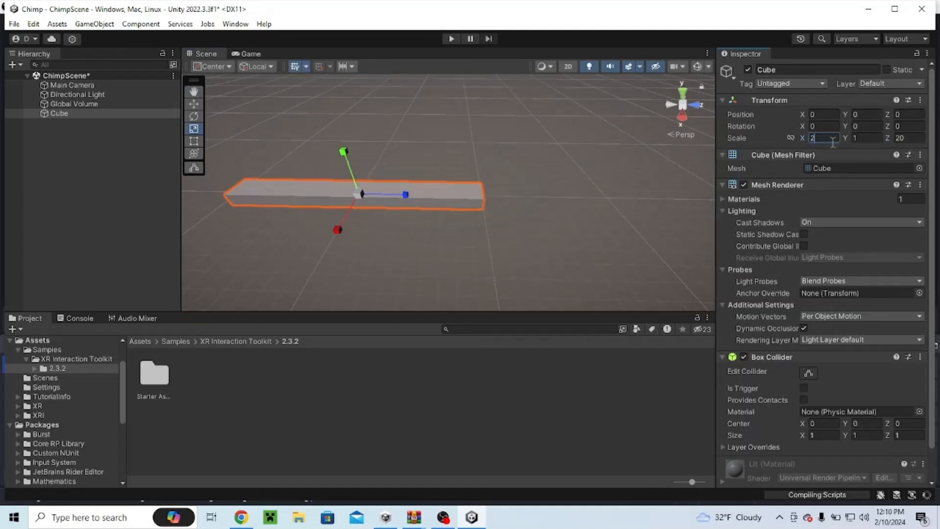
type("0")
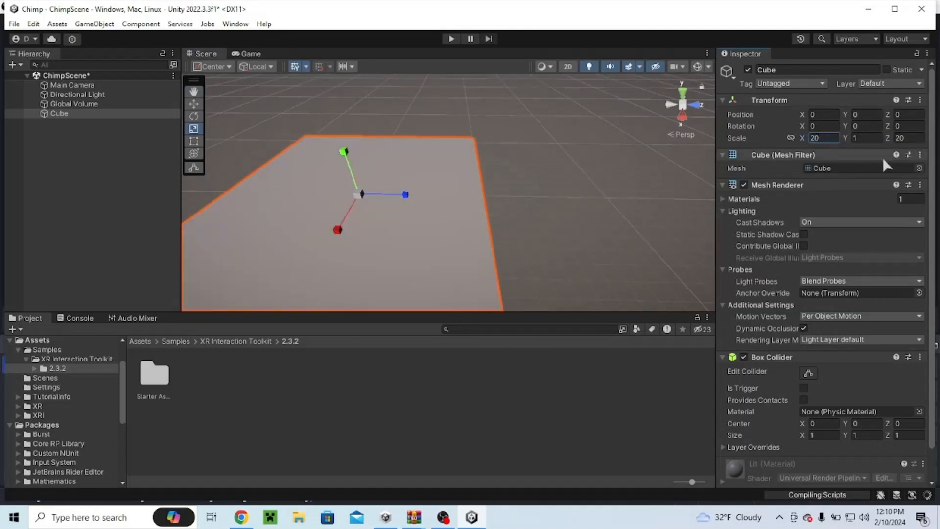
left_click(862, 139)
type("0.3")
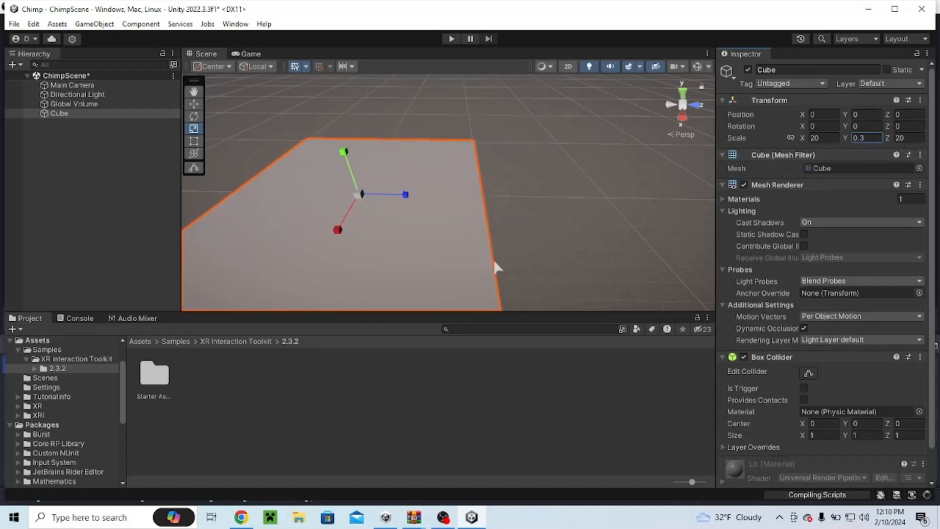
Step: Drag the downloaded GorillaLocomotion.unitypackage from the browser's downloads list into the Unity project
left_click_drag(494, 266, 565, 195, "alt")
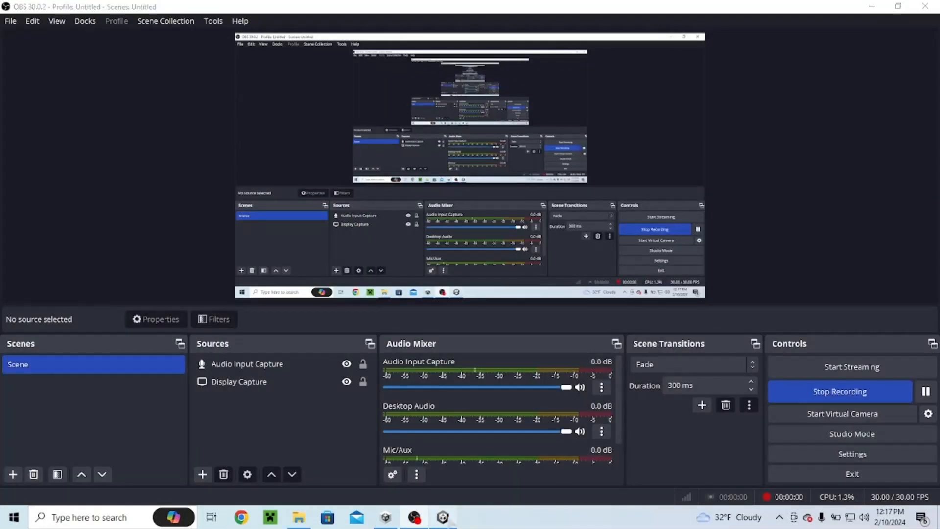
left_click(442, 517)
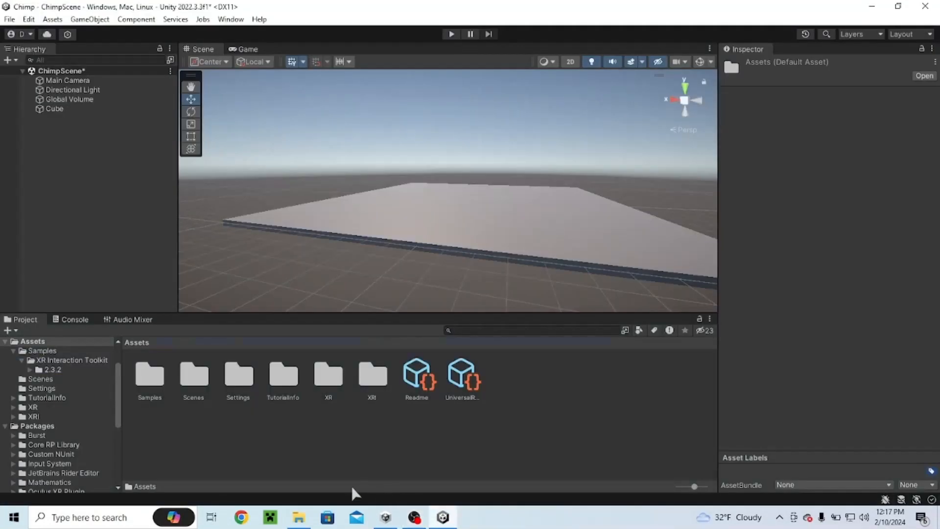
left_click(459, 440)
right_click_drag(331, 272, 350, 289)
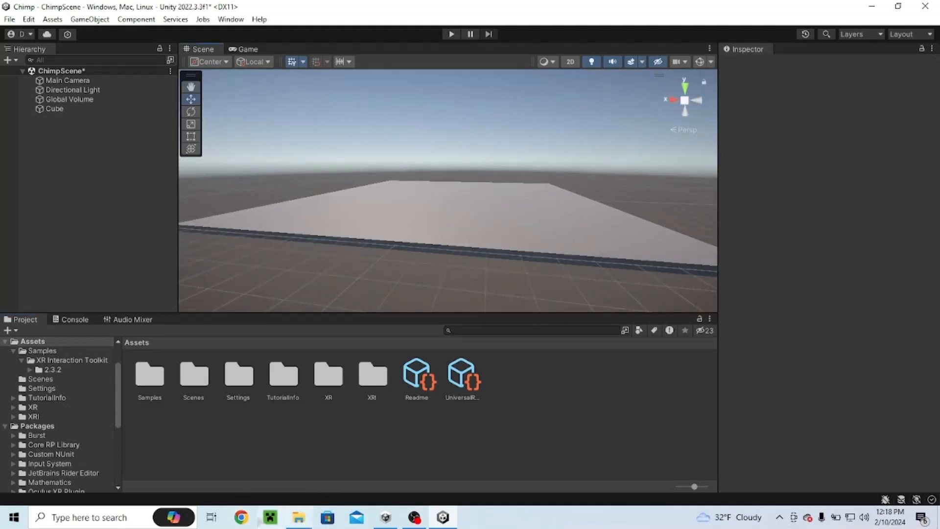
left_click(244, 518)
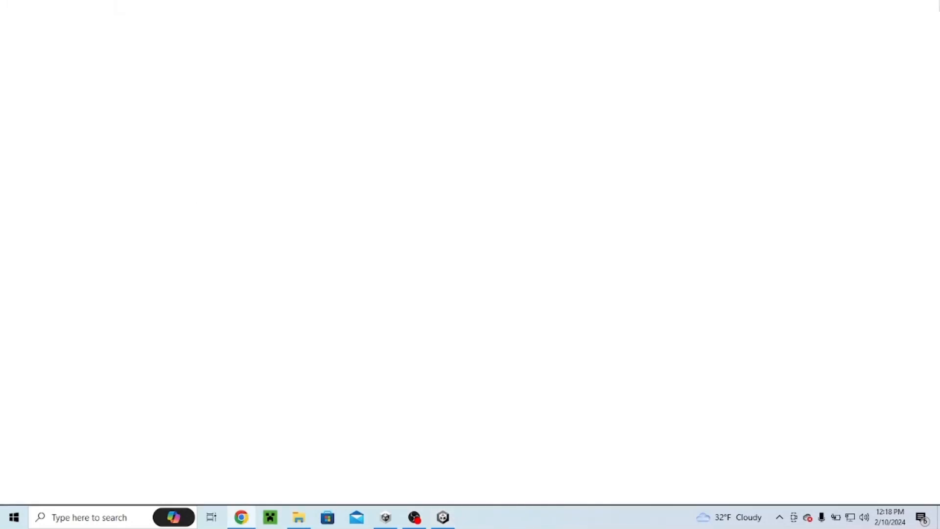
left_click(927, 36)
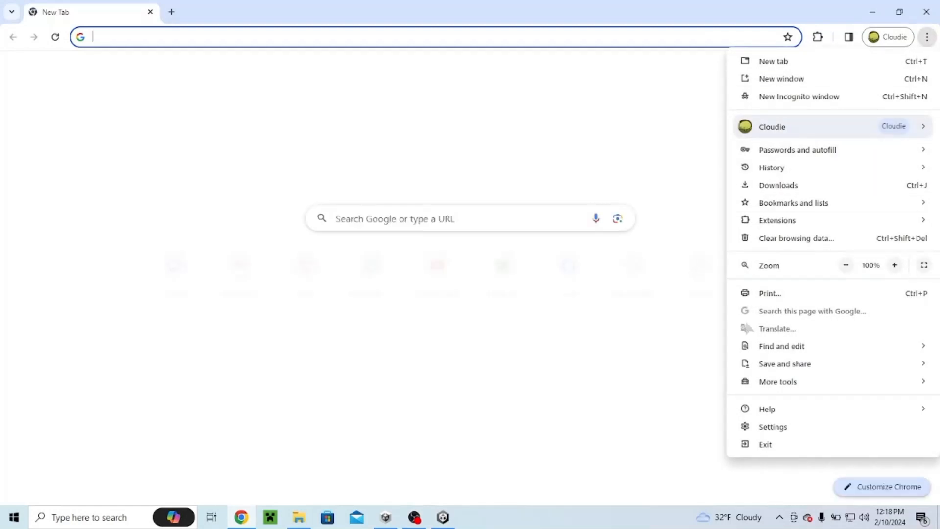
left_click(778, 185)
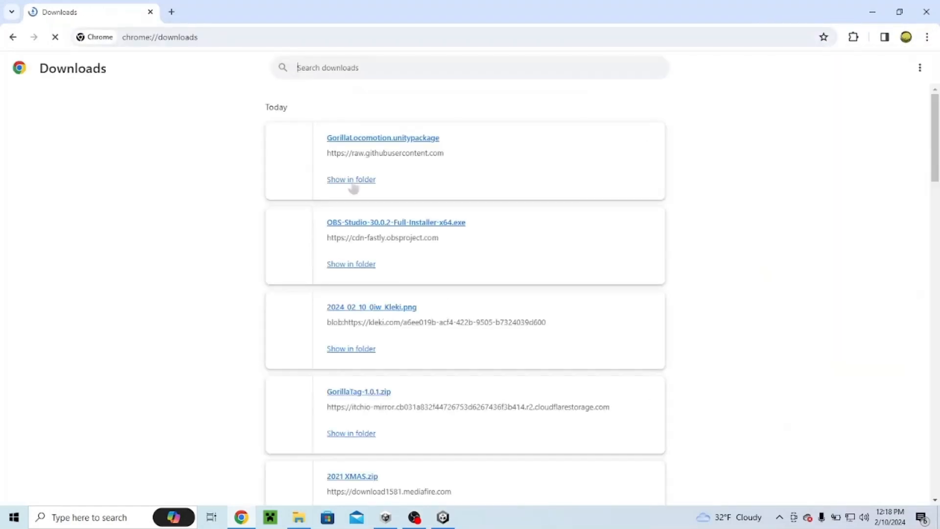
left_click_drag(376, 142, 416, 429)
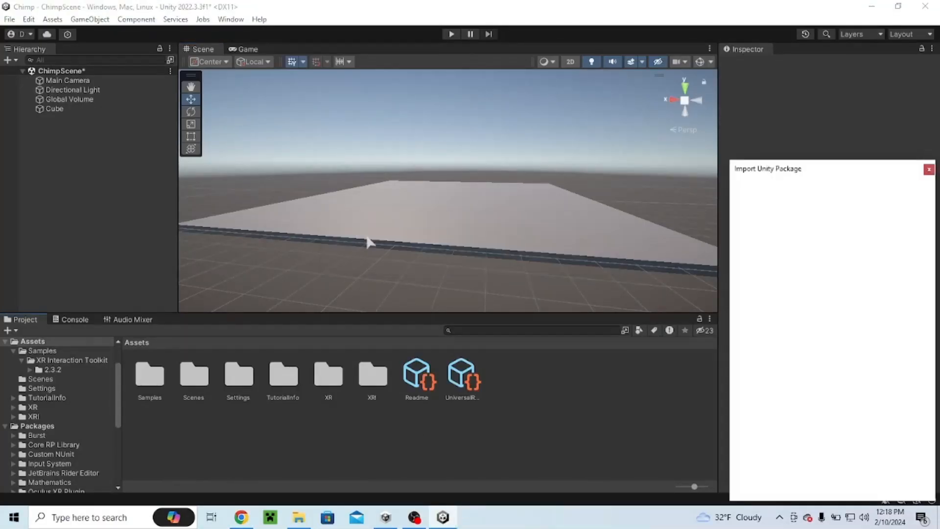
Step: Import the GorillaLocomotion package with its Scenes folder excluded
left_click_drag(758, 173, 546, 128)
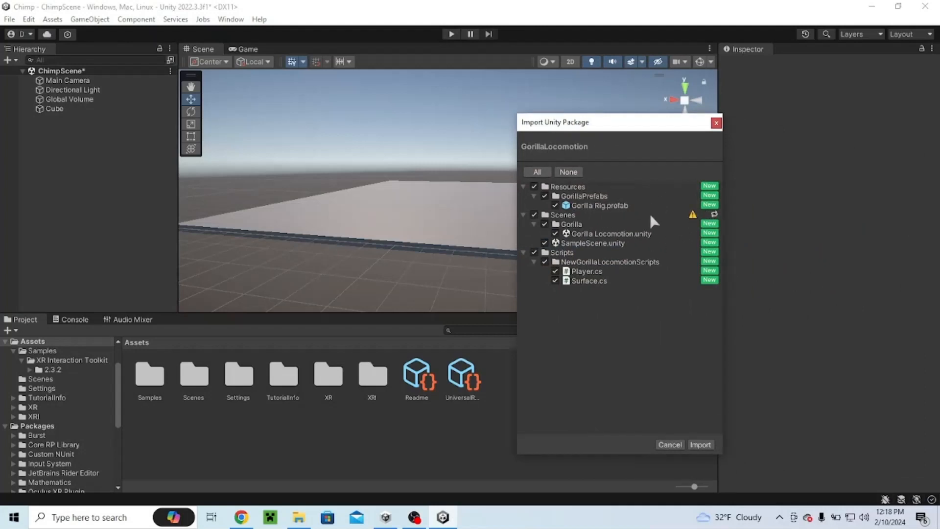
left_click(534, 223)
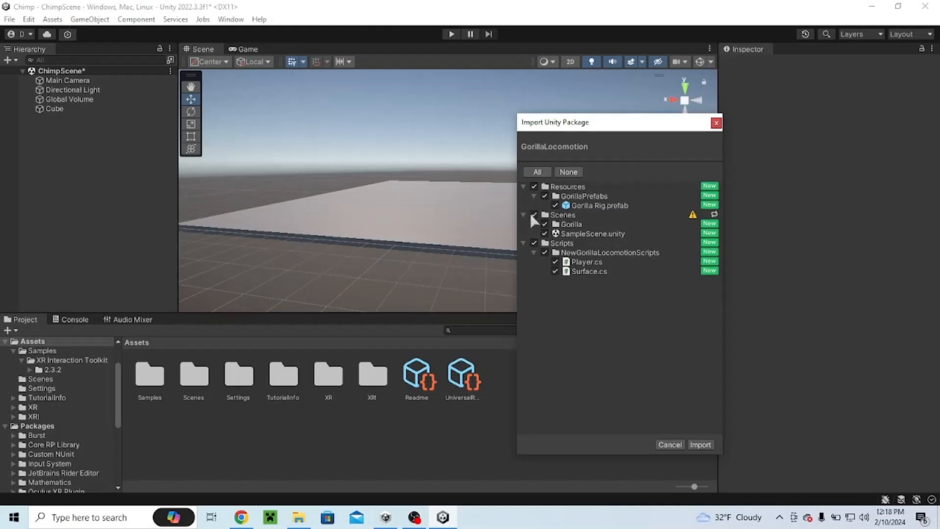
left_click(533, 214)
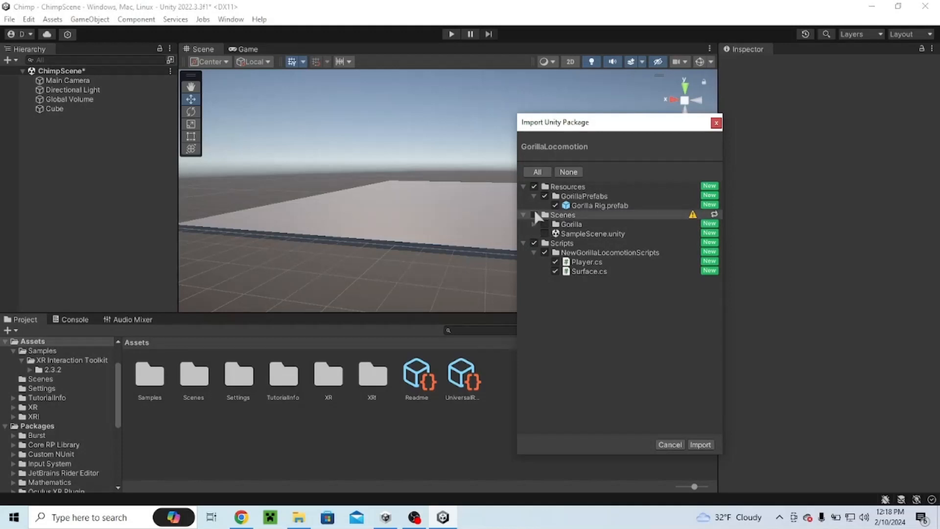
left_click(523, 215)
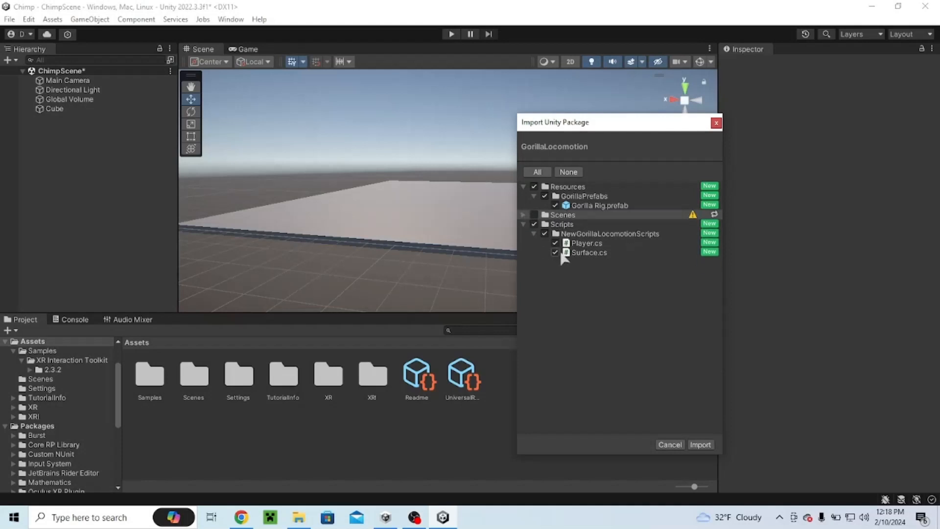
left_click(701, 444)
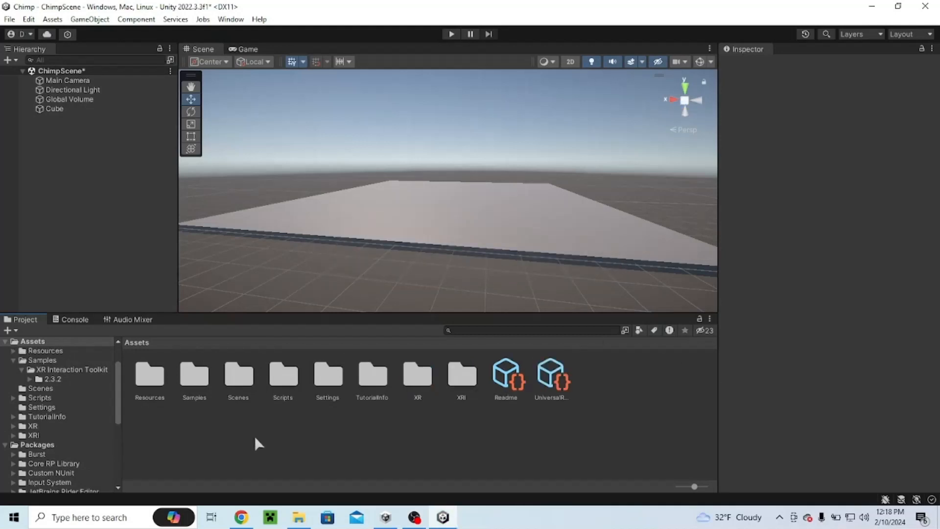
Step: Add the Gorilla Rig prefab from Resources > GorillaPrefabs to the scene
left_click(149, 377)
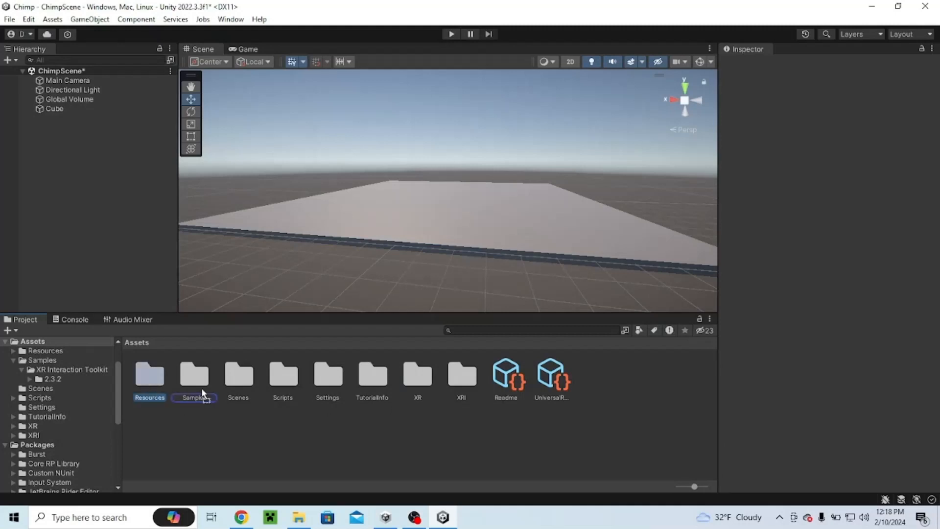
double_click(148, 384)
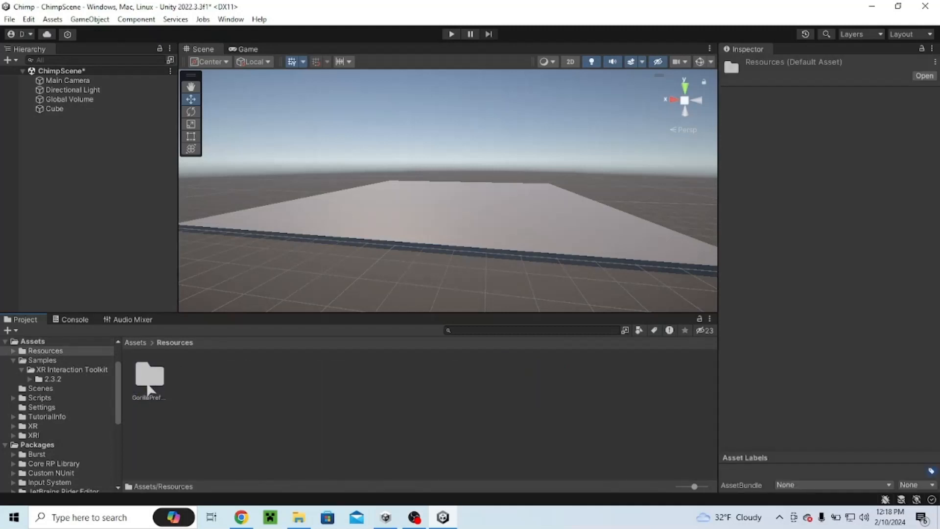
left_click(148, 377)
double_click(148, 384)
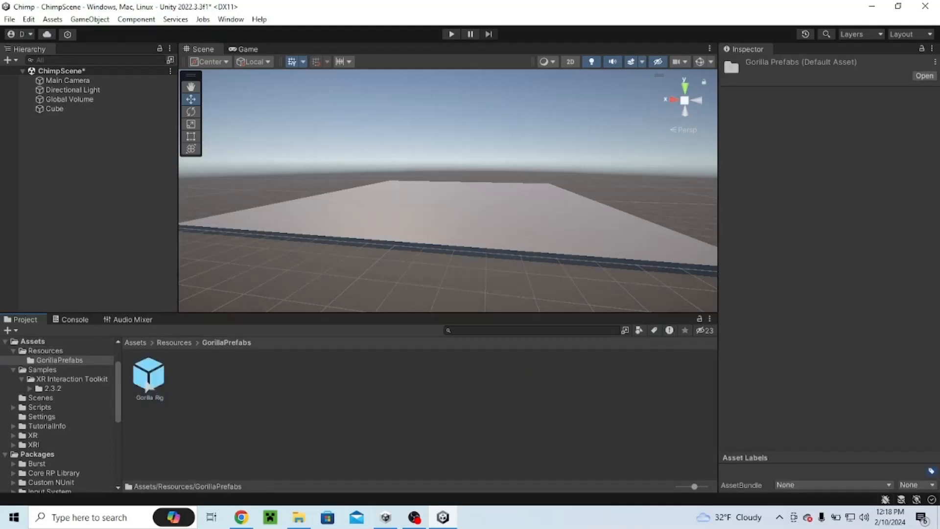
left_click_drag(148, 378, 136, 210)
left_click_drag(57, 135, 53, 131)
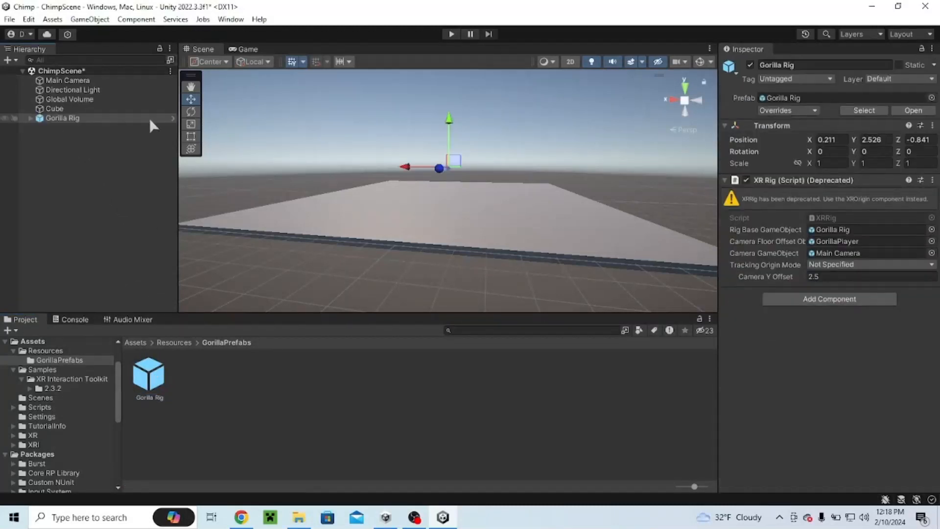
right_click_drag(550, 189, 343, 213)
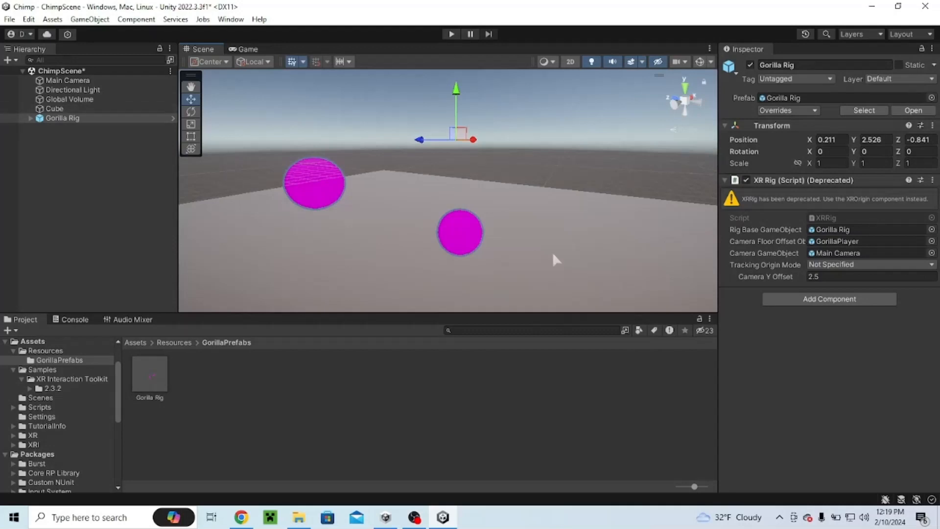
right_click_drag(552, 256, 518, 266)
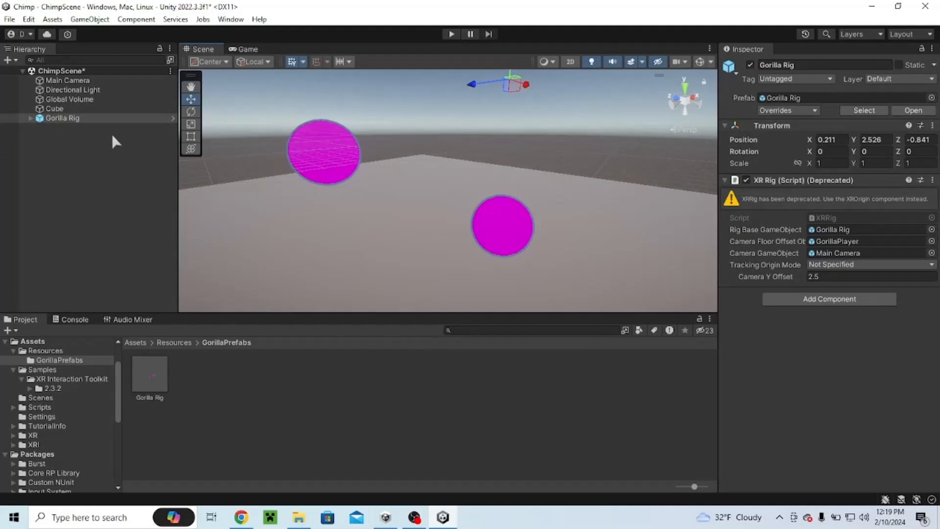
Step: Unpack the Gorilla Rig prefab in the hierarchy
left_click(30, 118)
right_click(50, 118)
mouse_move(166, 230)
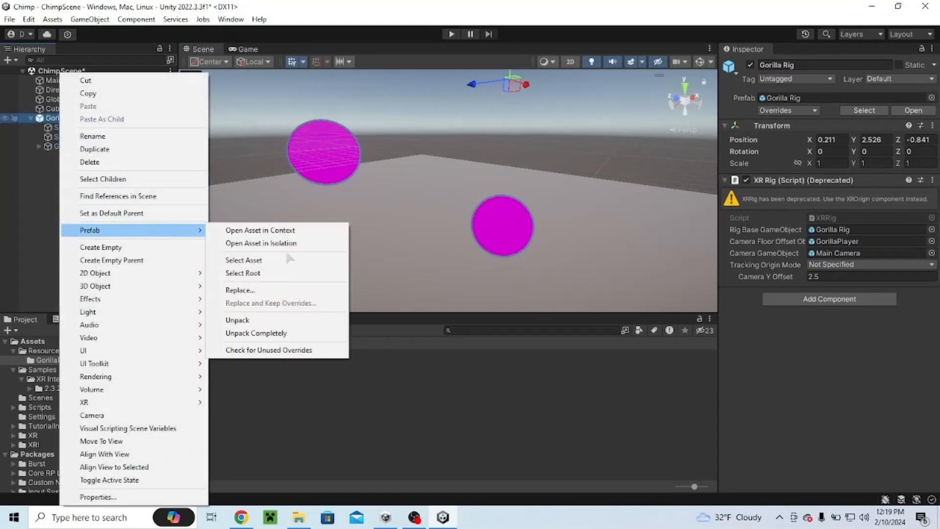
left_click(260, 320)
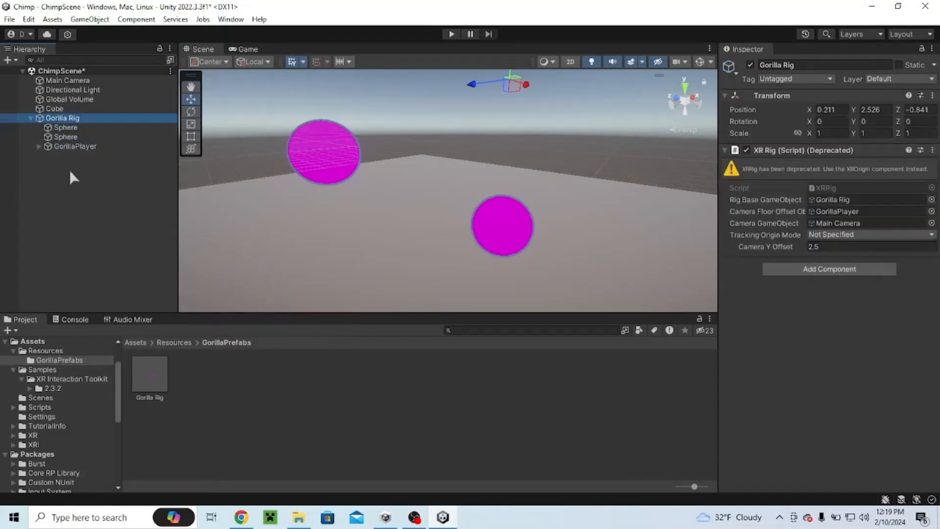
Step: Select each Sphere under Gorilla Rig and inspect the hand spheres in the Scene view
left_click(61, 138)
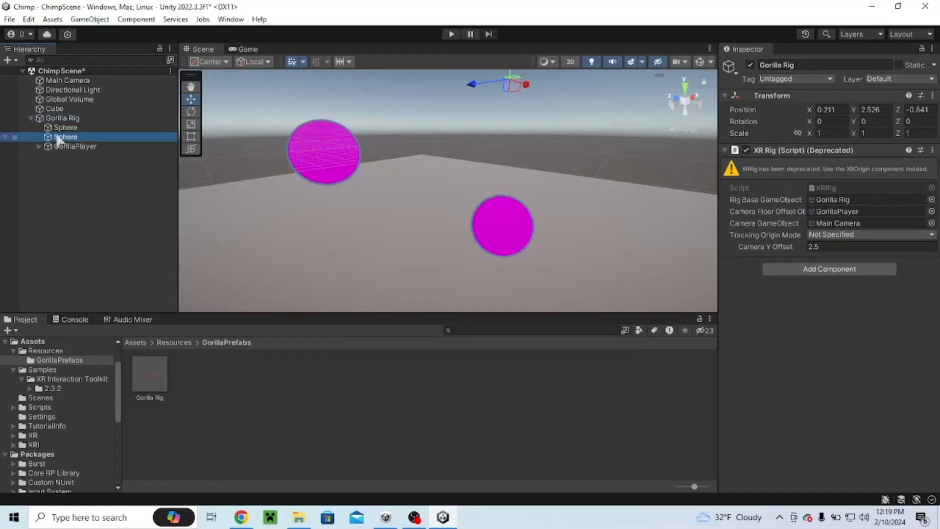
left_click(62, 128)
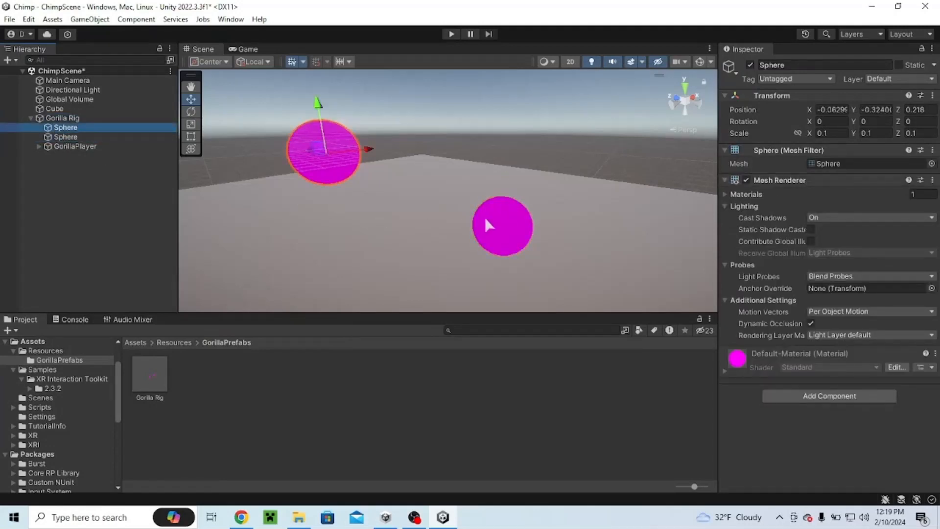
left_click_drag(485, 216, 422, 287, "alt")
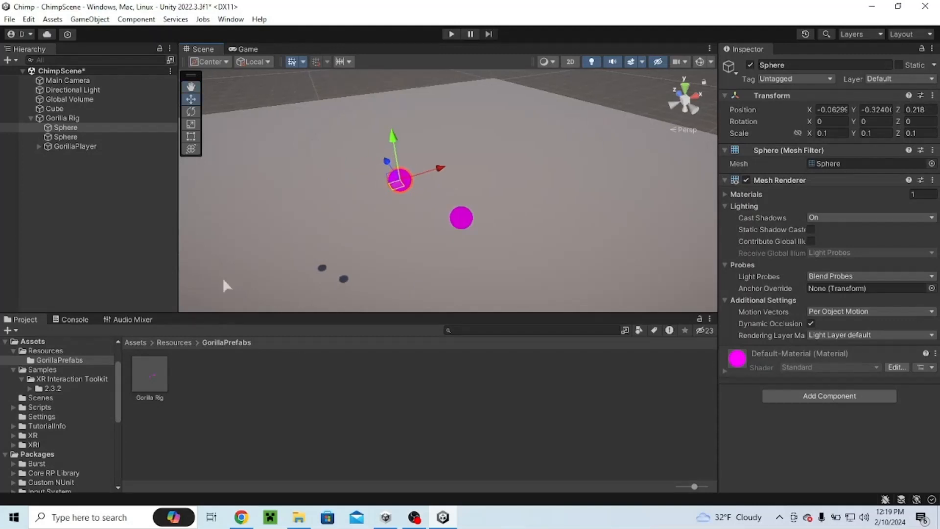
scroll(245, 202, "up", 5)
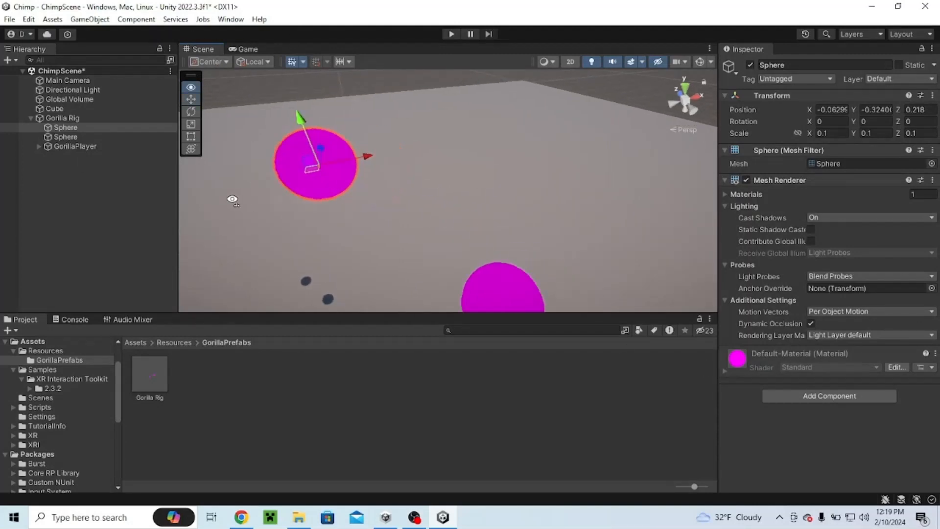
left_click_drag(231, 199, 230, 266, "alt")
Step: Create a new folder named Hand inside Resources > GorillaPrefabs
left_click(166, 342)
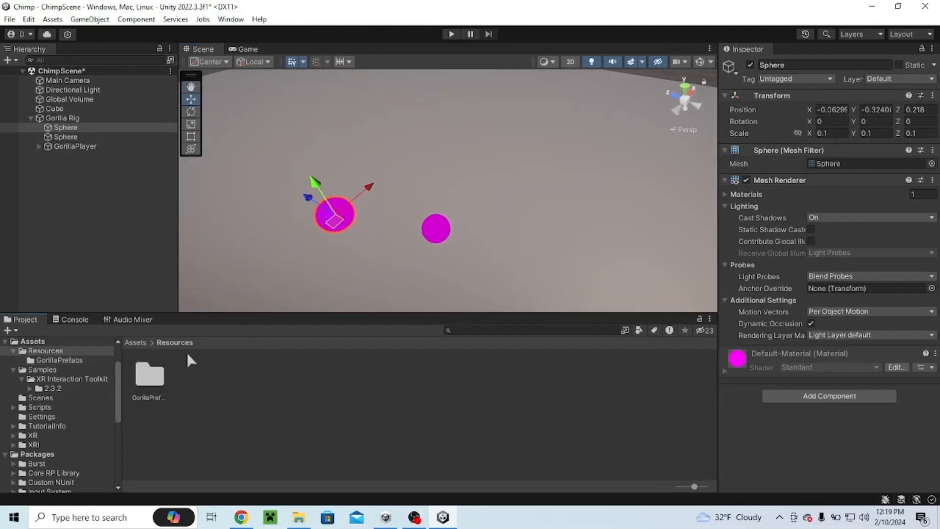
right_click(240, 392)
double_click(149, 375)
right_click(343, 389)
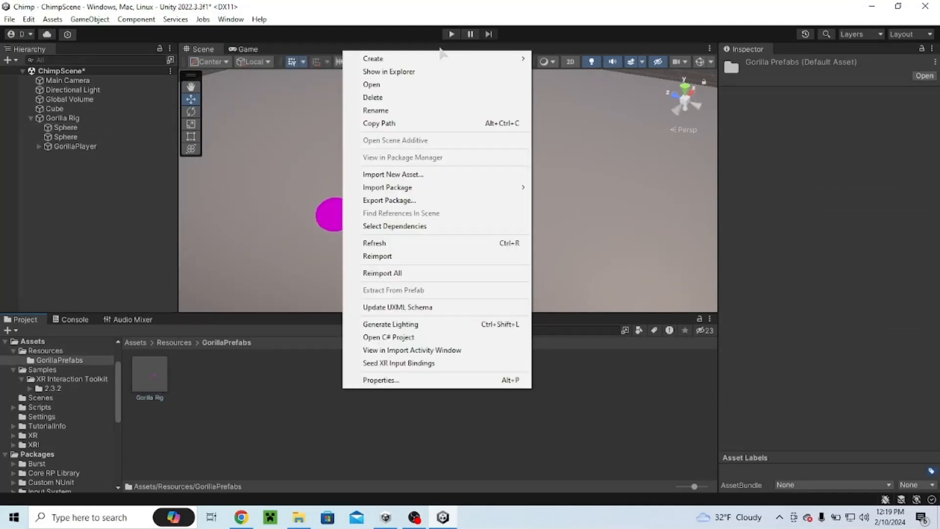
mouse_move(446, 60)
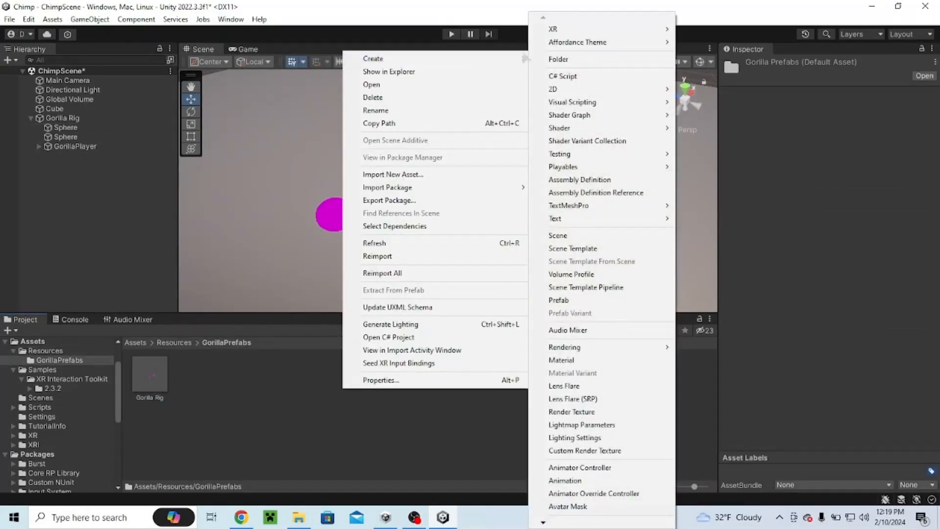
left_click(559, 59)
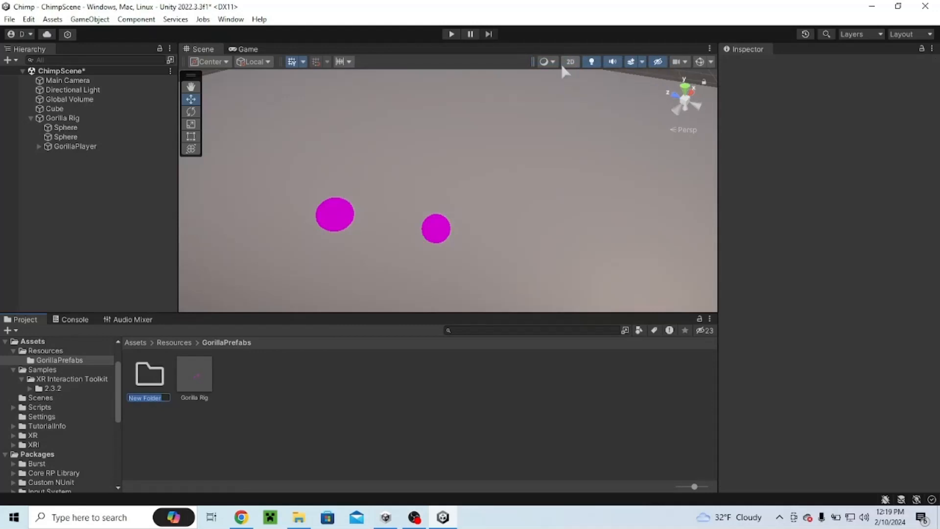
type("Hand")
key("Return")
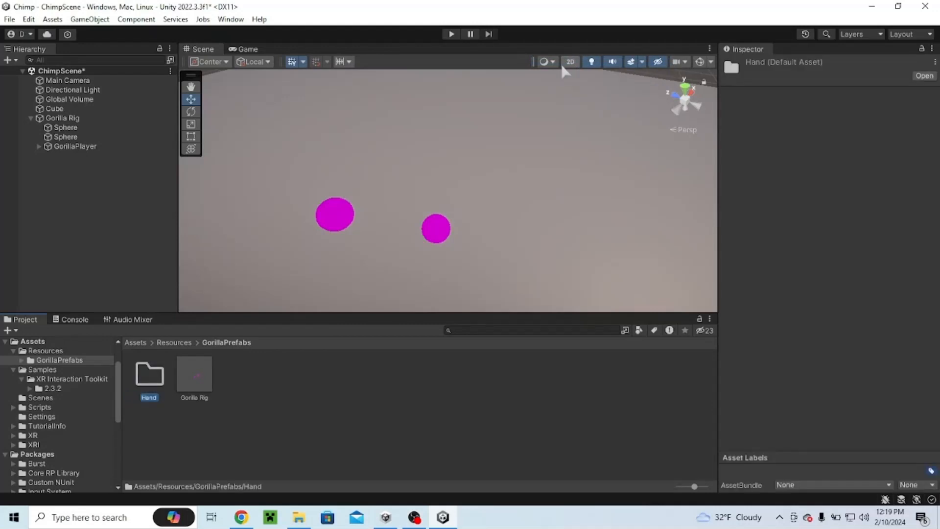
key("Return")
Step: Create a new material named Right in the Hand folder
right_click(273, 392)
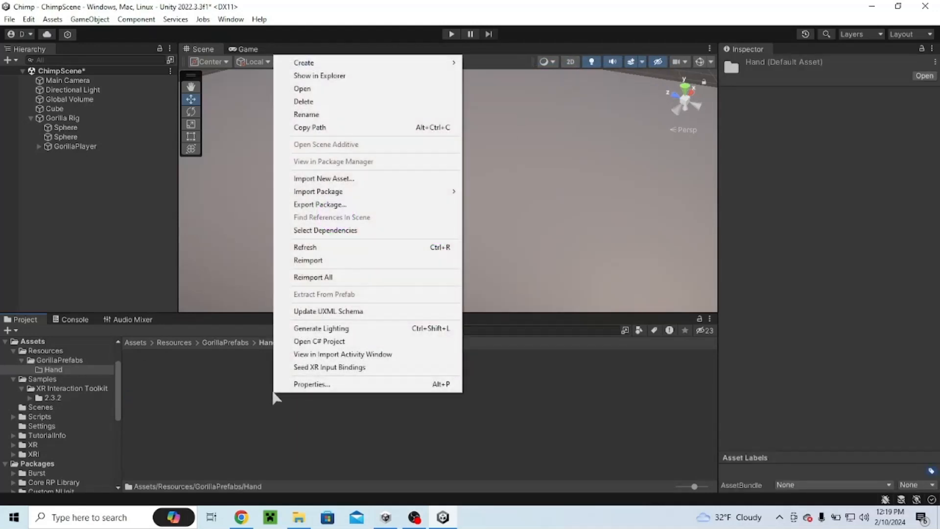
mouse_move(462, 68)
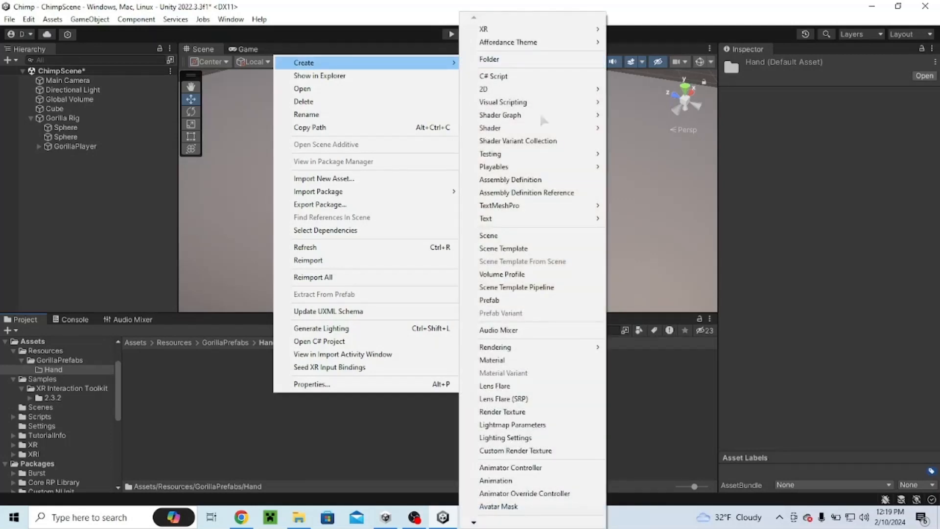
left_click(499, 361)
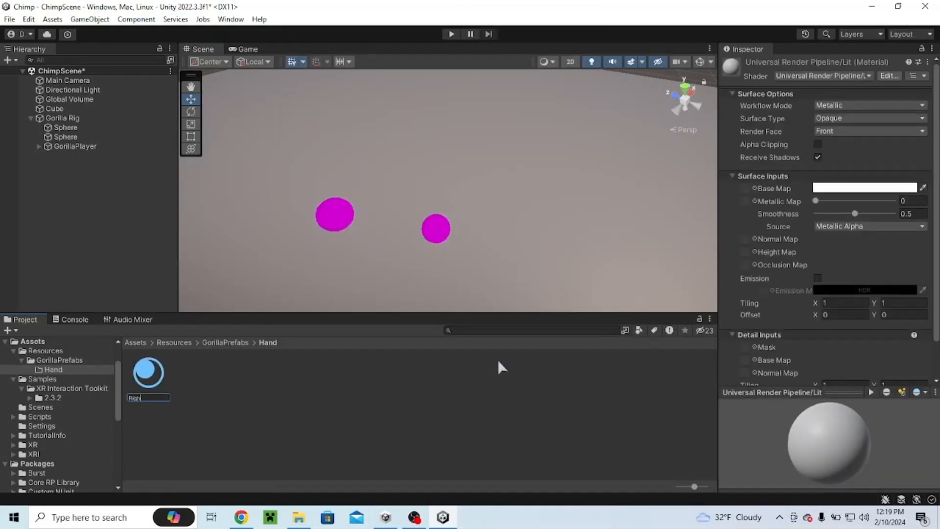
key("Return")
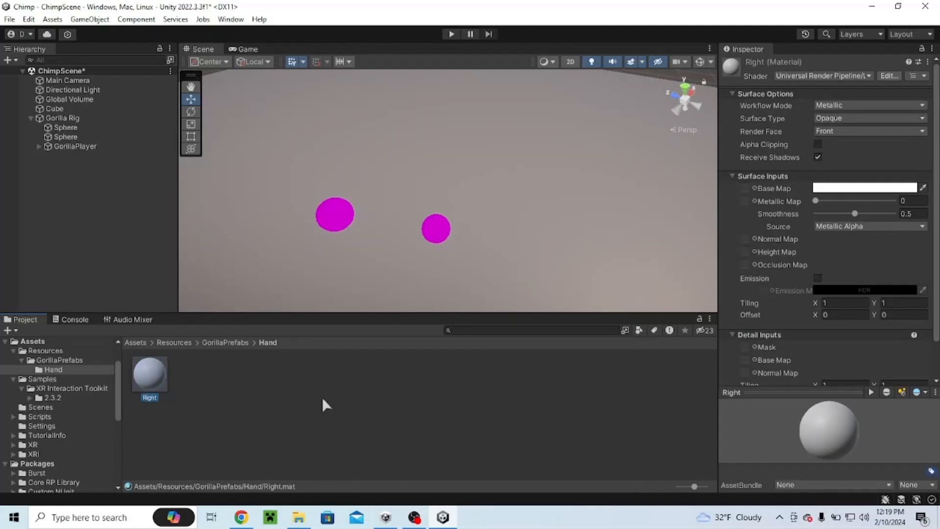
Step: Duplicate the Right material and rename the copy Left
key("ctrl+d")
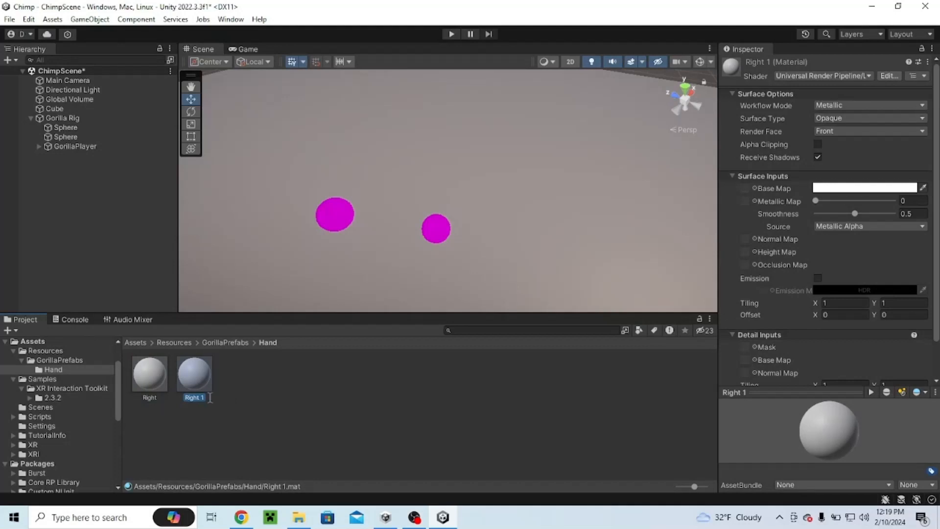
key("Right")
key("BackSpace")
key("BackSpace")
key("BackSpace")
key("BackSpace")
key("BackSpace")
key("BackSpace")
key("BackSpace")
type("Left")
key("Return")
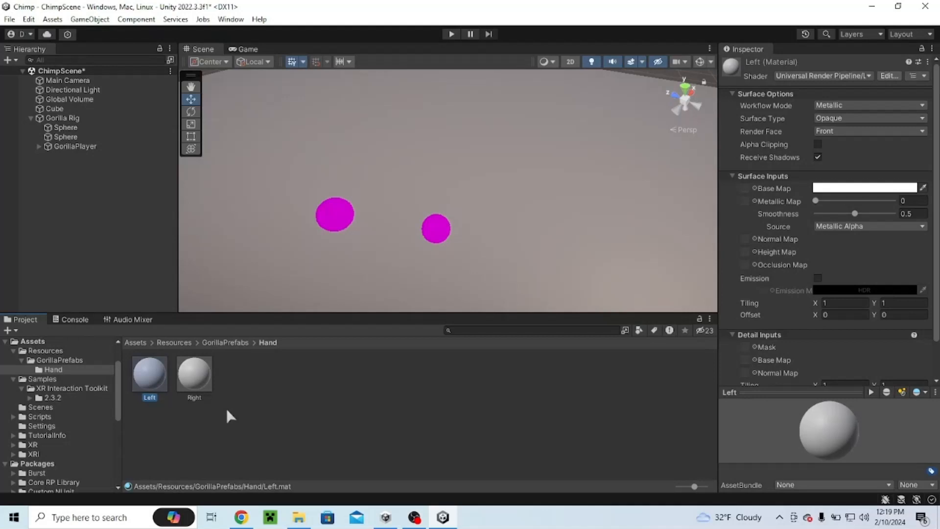
Step: Set the Right material's base map color to green, hex 00FF14
left_click(202, 386)
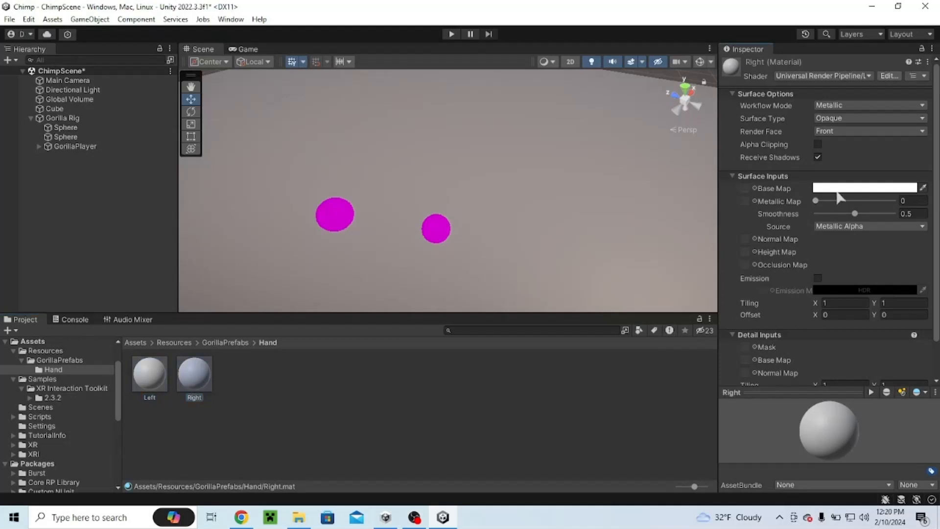
left_click(880, 190)
left_click_drag(888, 278, 922, 277)
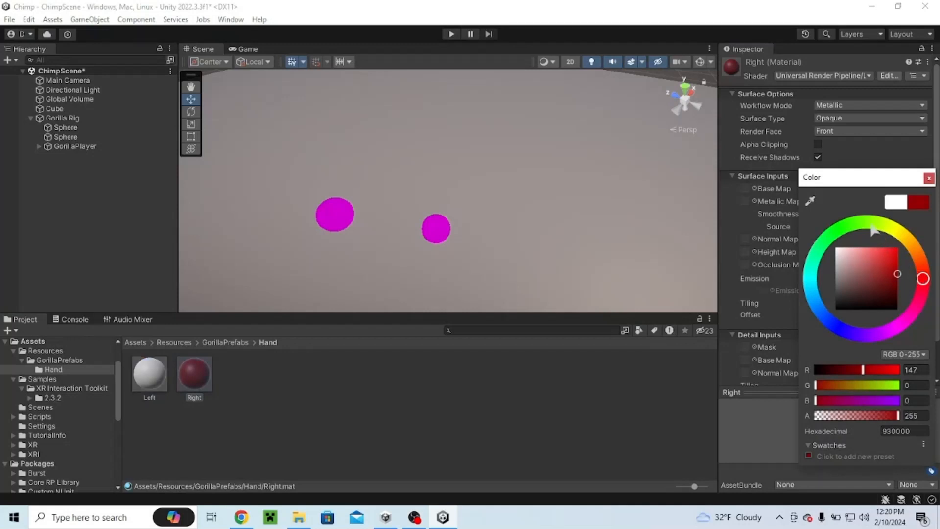
left_click_drag(857, 223, 833, 229)
left_click_drag(880, 265, 903, 215)
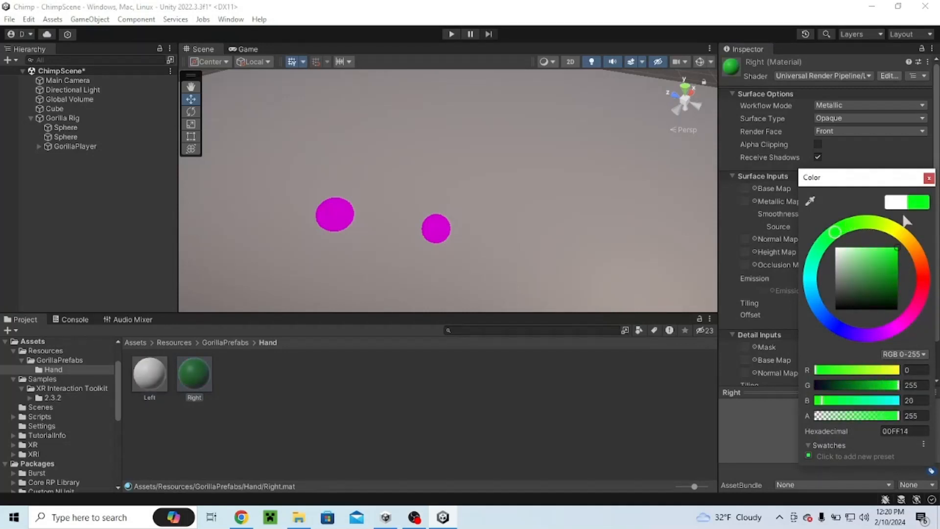
left_click(929, 178)
Step: Set the Left material's base map color to red
left_click(149, 377)
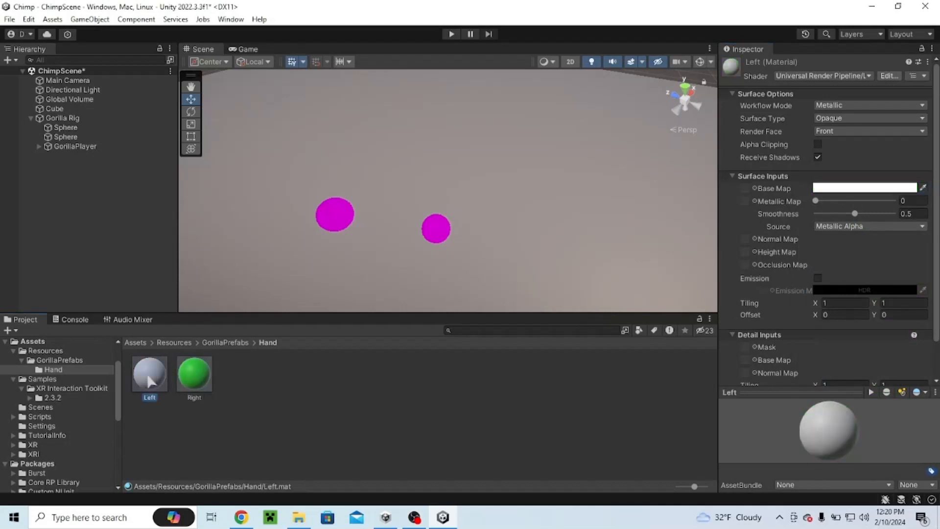
left_click(822, 191)
left_click(895, 240)
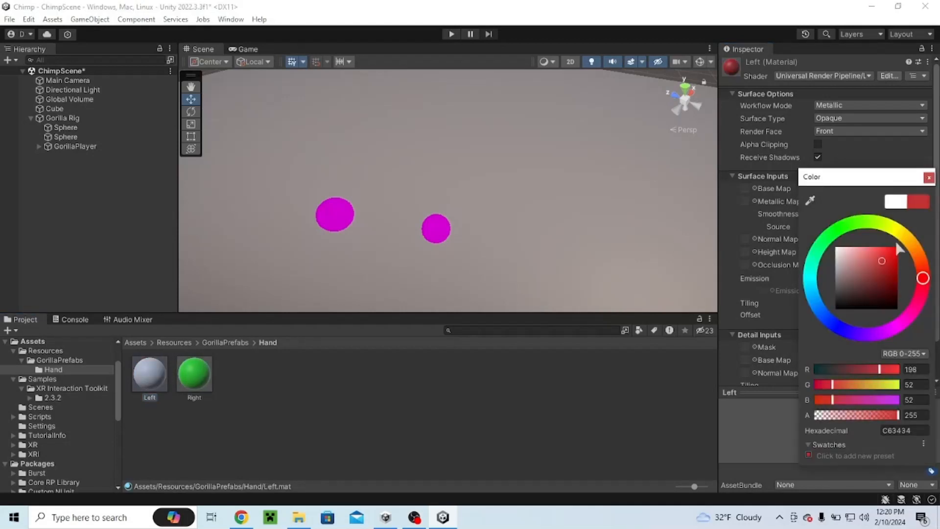
left_click(927, 178)
Step: Delete the Main Camera from the scene hierarchy
right_click_drag(238, 208, 259, 150)
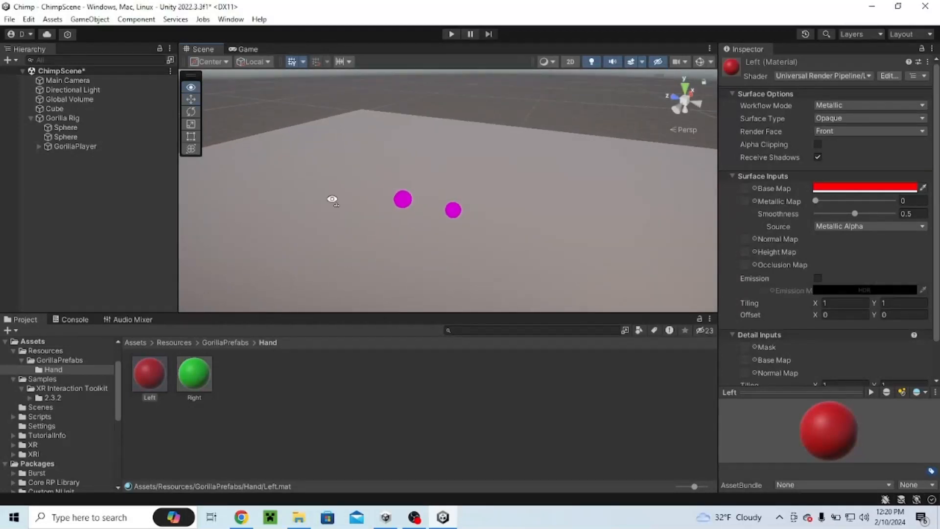
right_click_drag(332, 199, 274, 176)
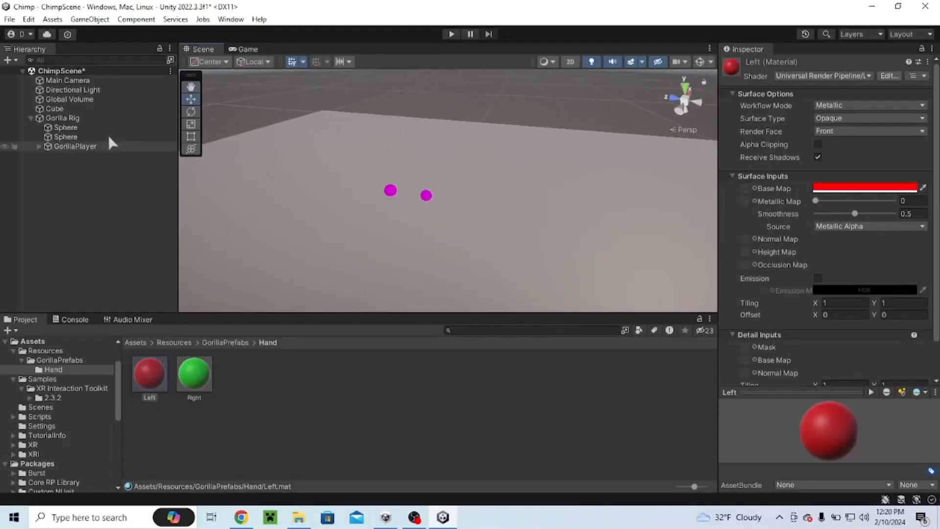
left_click(66, 80)
key("Delete")
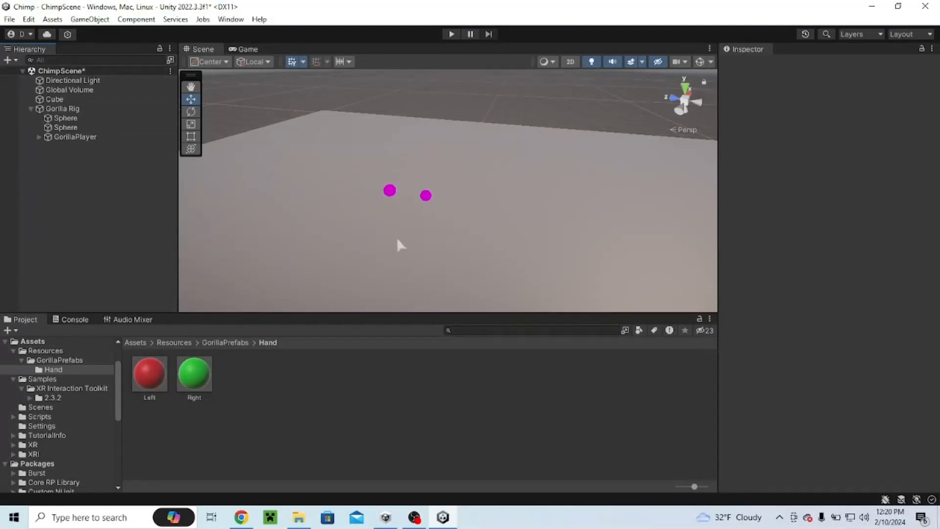
Step: Enter Play mode to test the Gorilla Rig
right_click_drag(490, 208, 487, 184)
key("w")
key("d")
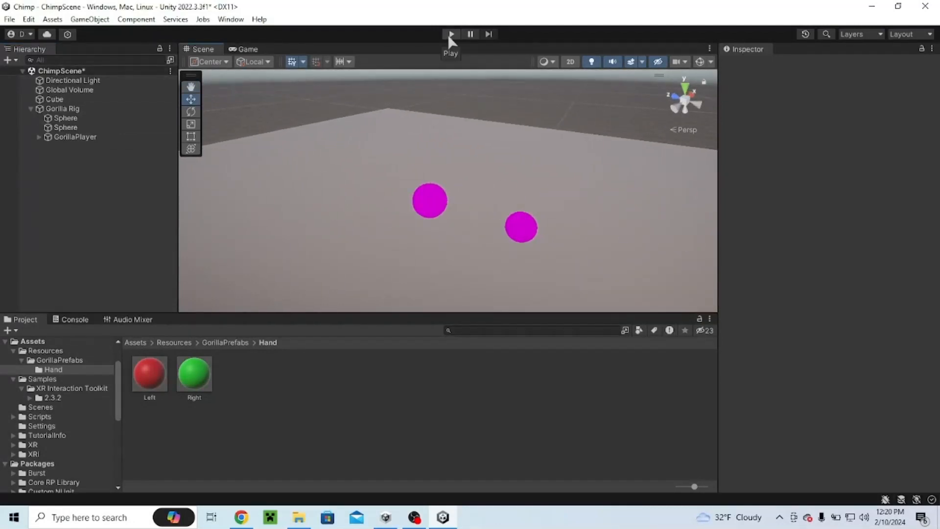
left_click(449, 34)
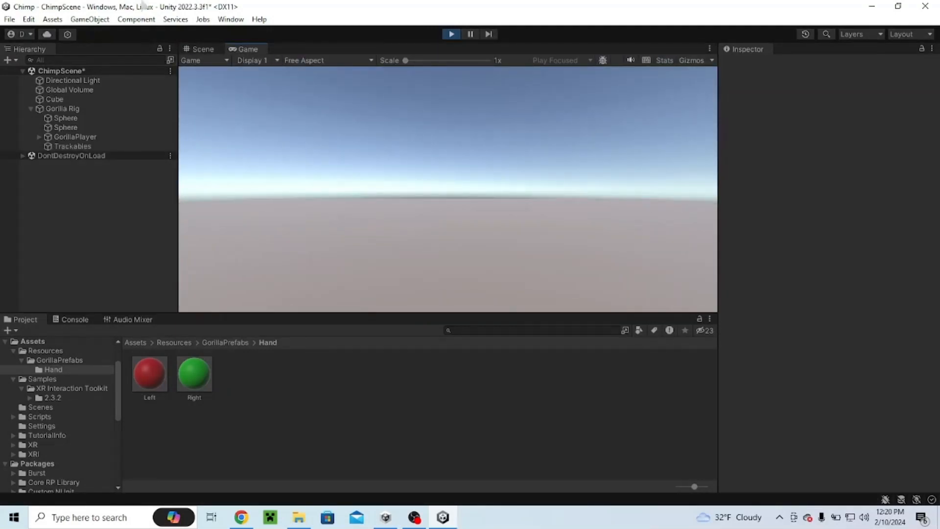
Step: Switch to the Scene view and focus on the LeftHand Controller under GorillaPlayer
left_click(184, 49)
mouse_move(394, 197)
right_mouse_down()
mouse_move(755, 195)
mouse_move(499, 271)
mouse_move(488, 285)
mouse_move(514, 291)
mouse_move(566, 227)
mouse_move(450, 128)
mouse_move(380, 206)
right_mouse_up()
key("w")
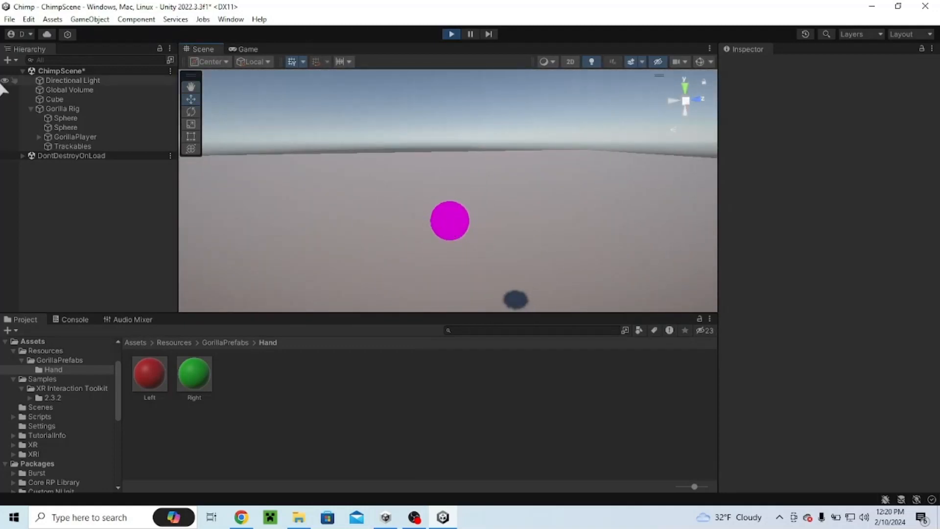
left_click(39, 137)
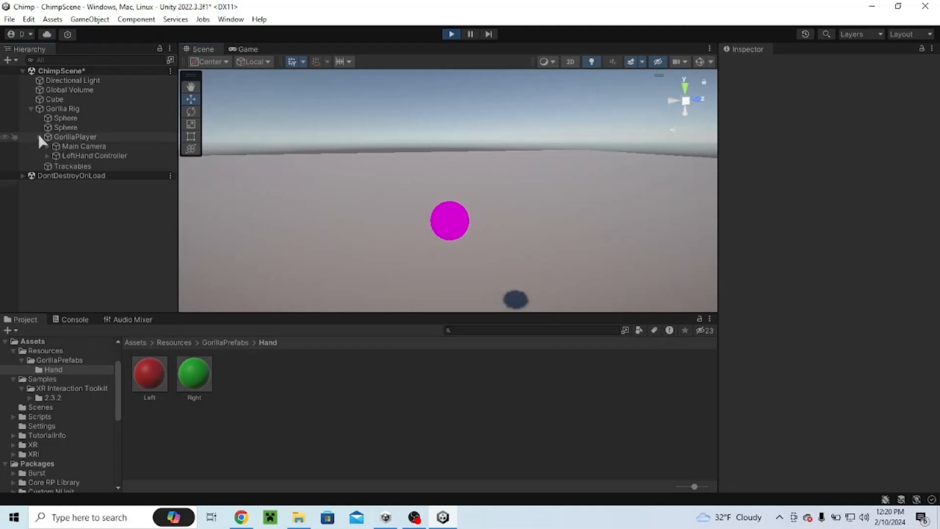
left_click(91, 155)
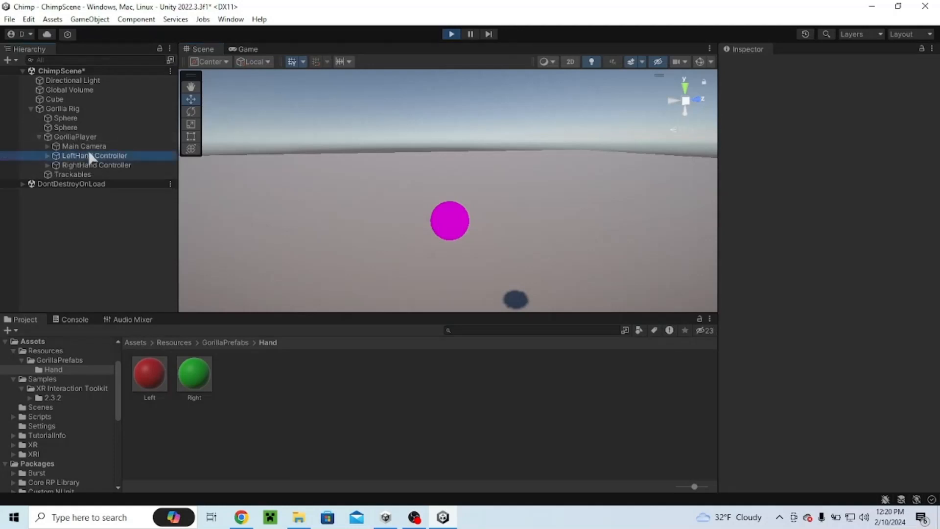
key("f")
left_click_drag(419, 163, 310, 158)
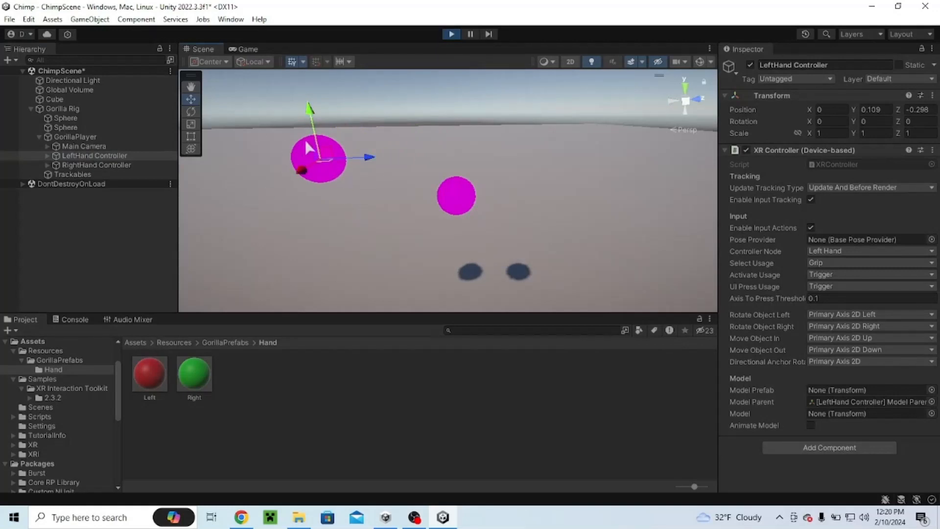
Step: Apply the Left material to the left hand sphere and the Right material to the other sphere
left_click(68, 118)
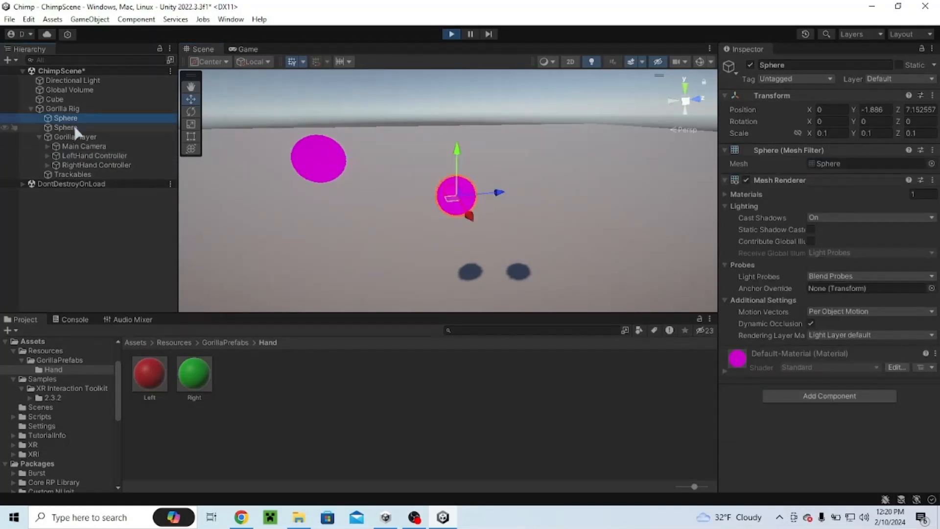
left_click(74, 137)
left_click(73, 128)
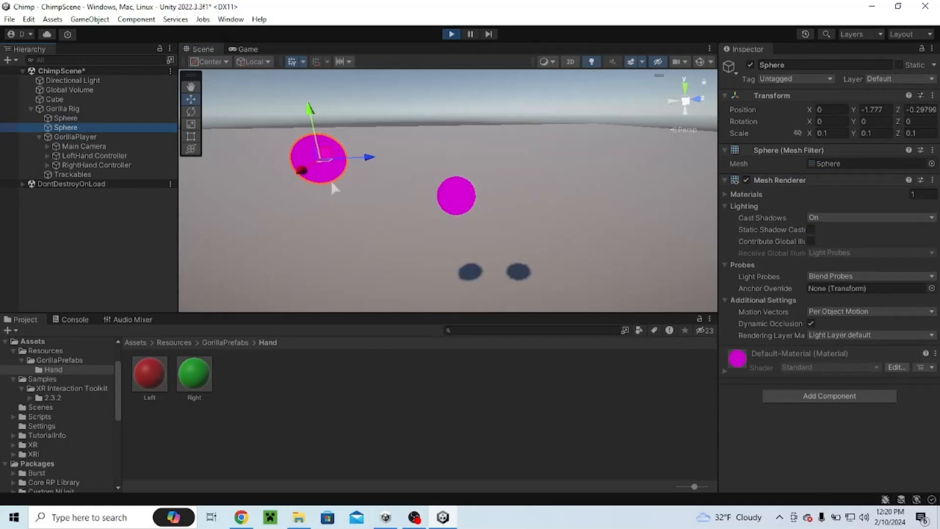
left_click_drag(170, 375, 296, 157)
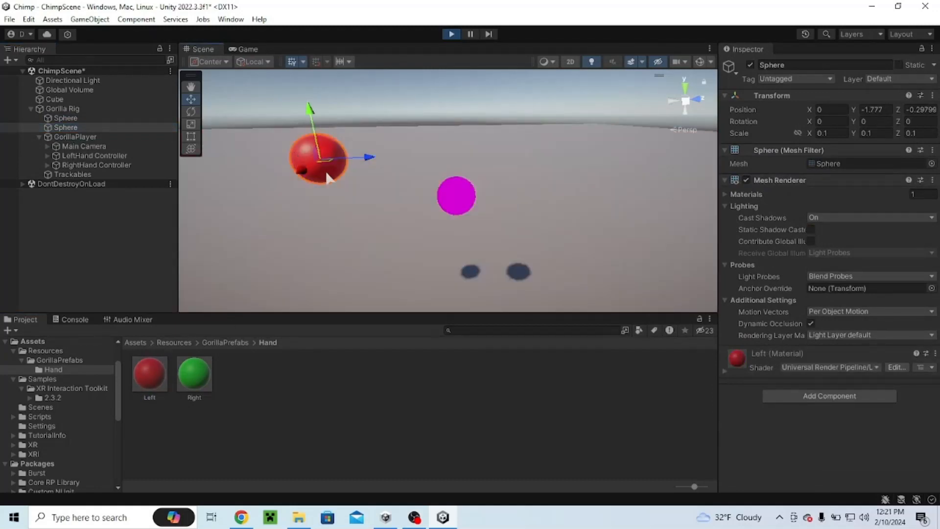
left_click_drag(181, 381, 466, 201)
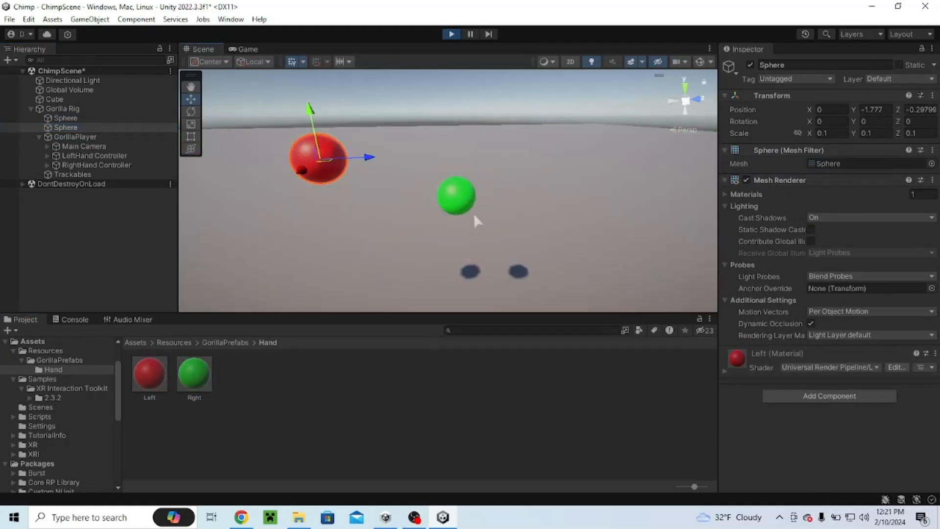
Step: Select the LeftHand Controller and view the colored hand spheres in the Scene
scroll(478, 221, "down", 4)
right_click_drag(477, 221, 437, 211)
scroll(460, 208, "up", 3)
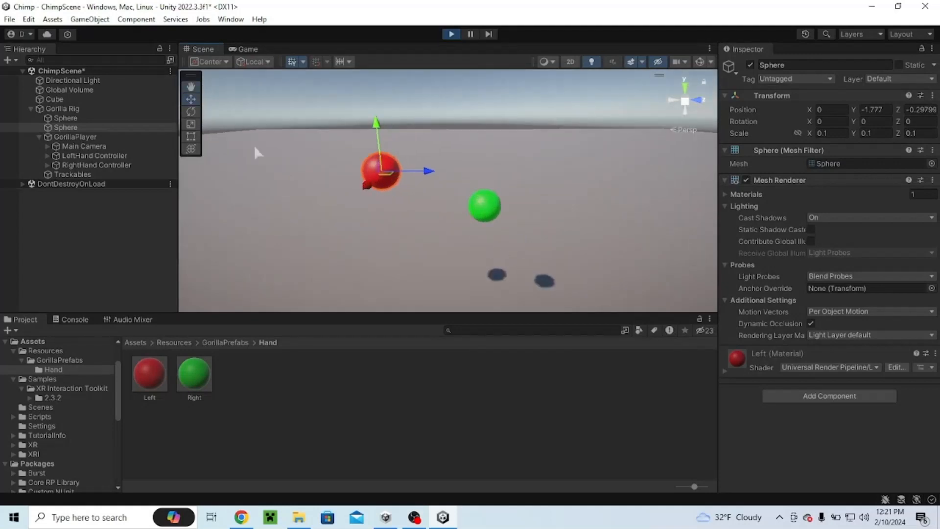
left_click(93, 156)
scroll(420, 169, "down", 2)
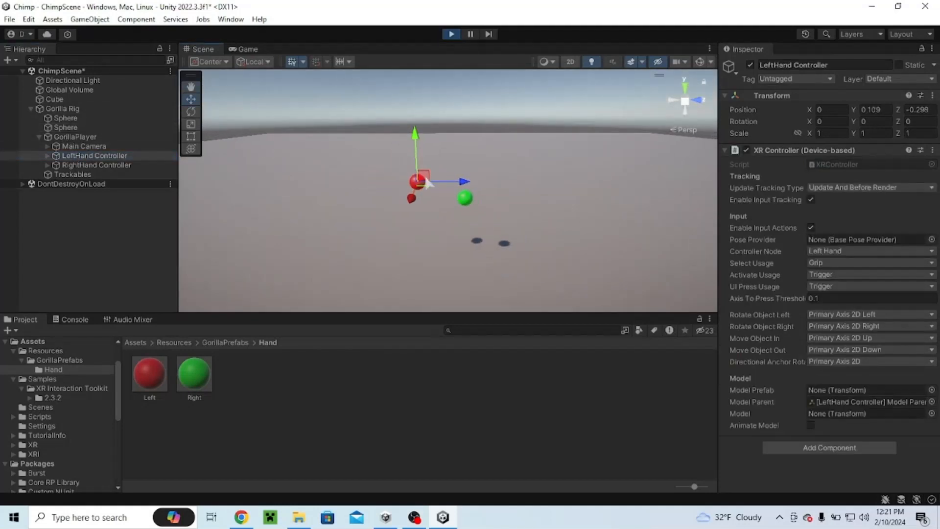
Step: Test moving the LeftHand Controller in Play mode, then exit Play mode
scroll(442, 206, "up", 4)
scroll(442, 206, "down", 4)
right_click_drag(442, 206, 460, 189)
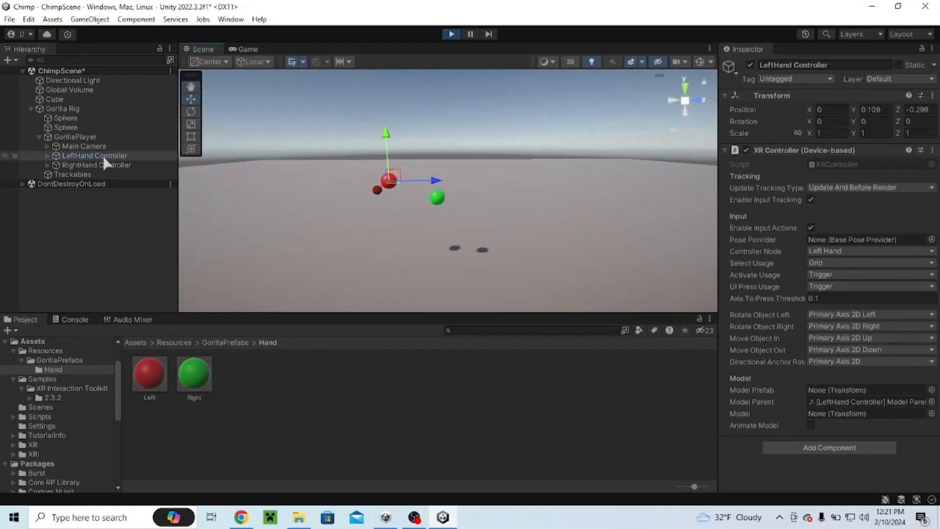
mouse_move(399, 174)
left_mouse_down()
mouse_move(416, 247)
mouse_move(379, 200)
mouse_move(329, 231)
mouse_move(397, 283)
mouse_move(432, 254)
mouse_move(469, 266)
mouse_move(406, 303)
mouse_move(415, 302)
mouse_move(407, 313)
mouse_move(383, 242)
mouse_move(384, 177)
mouse_move(433, 176)
mouse_move(440, 192)
mouse_move(430, 179)
mouse_move(409, 188)
left_mouse_up()
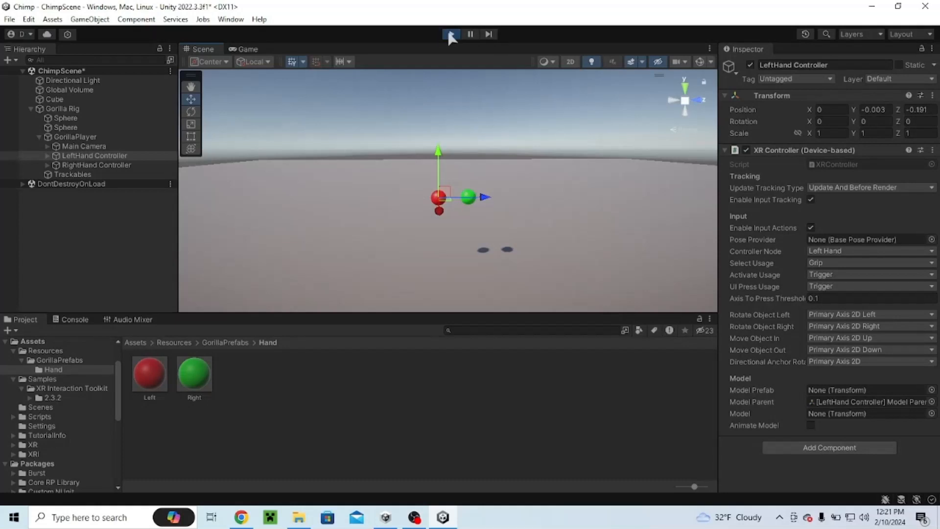
left_click(450, 33)
Step: Reapply the Left material to the left hand sphere and the Right material to the other hand sphere
right_click_drag(387, 123, 374, 249)
left_click(373, 251)
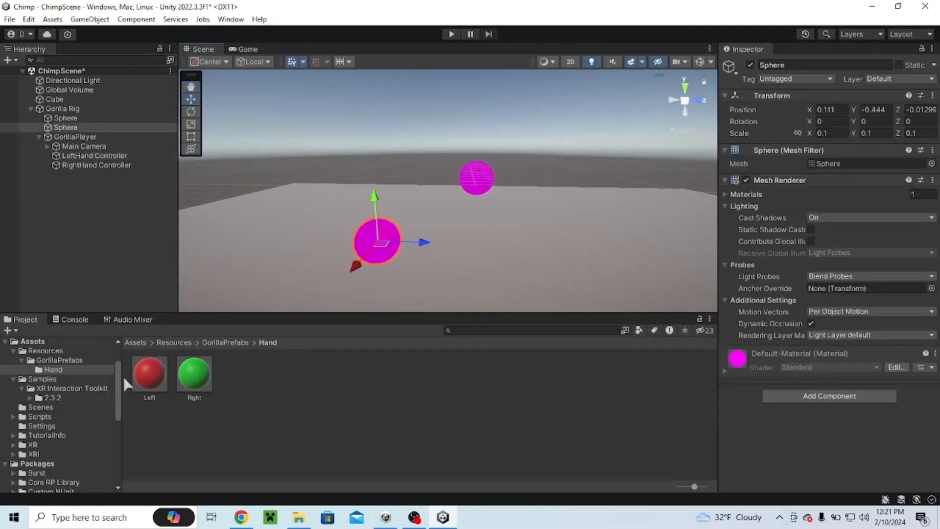
left_click_drag(150, 375, 388, 258)
left_click_drag(194, 374, 477, 178)
right_click_drag(476, 177, 364, 183)
key("w")
key("s")
key("a")
key("d")
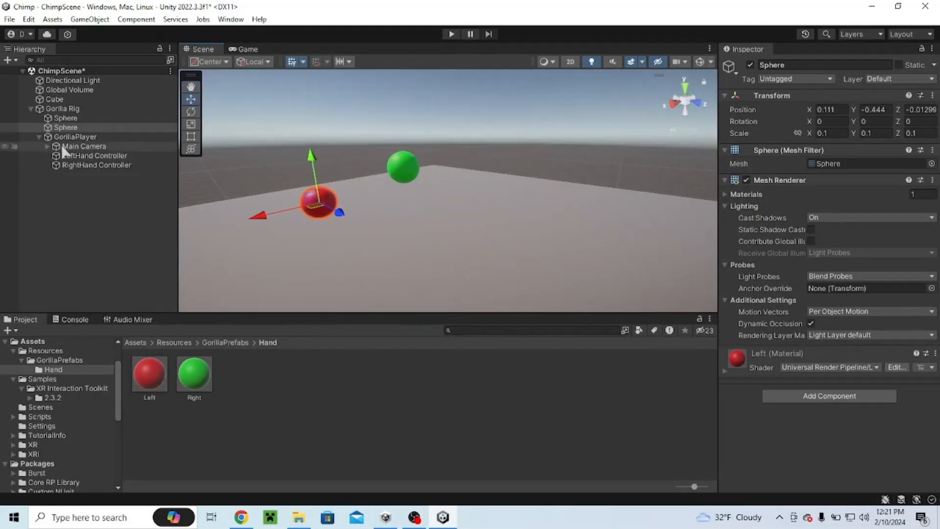
Step: Inspect the GorillaPlayer's Player script and locate its body collider Capsule under Main Camera
left_click(76, 137)
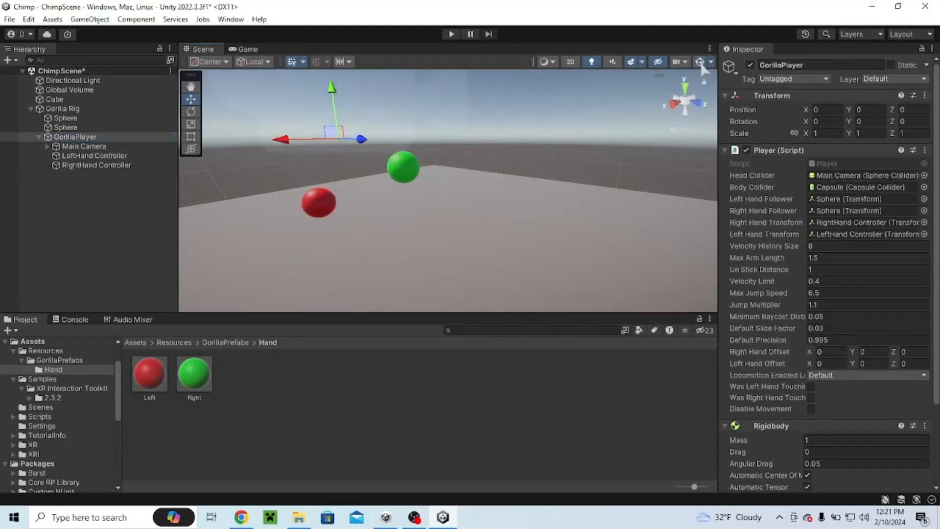
right_click_drag(526, 190, 414, 157)
key("w")
key("s")
scroll(843, 185, "down", 4)
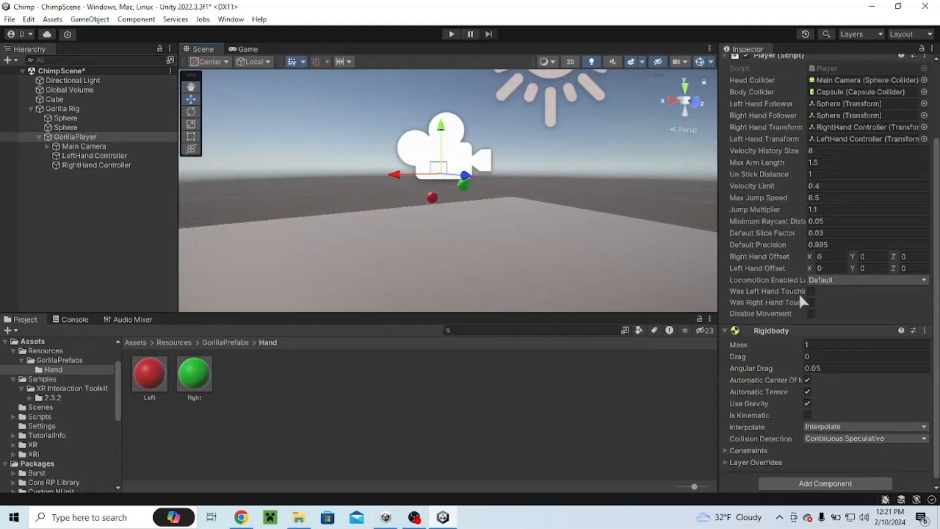
scroll(801, 308, "up", 4)
scroll(805, 273, "down", 1)
left_click(842, 155)
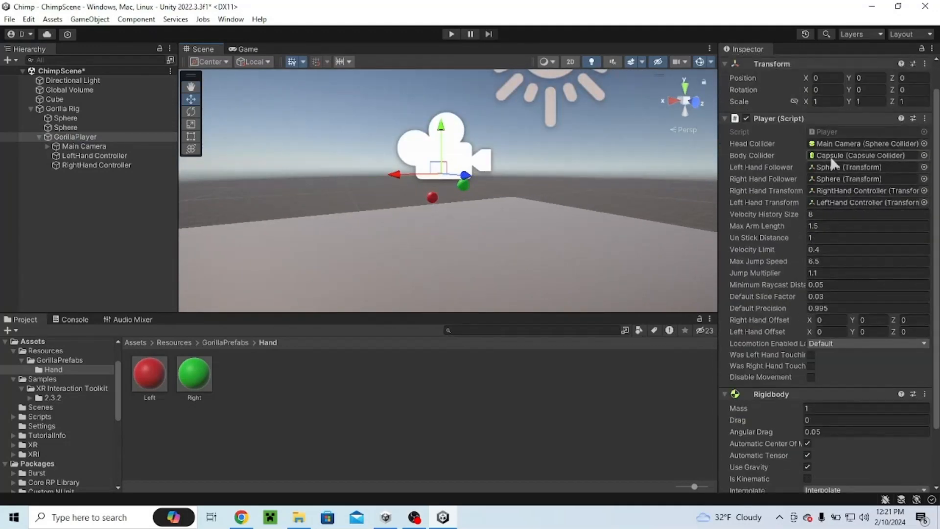
left_click(94, 157)
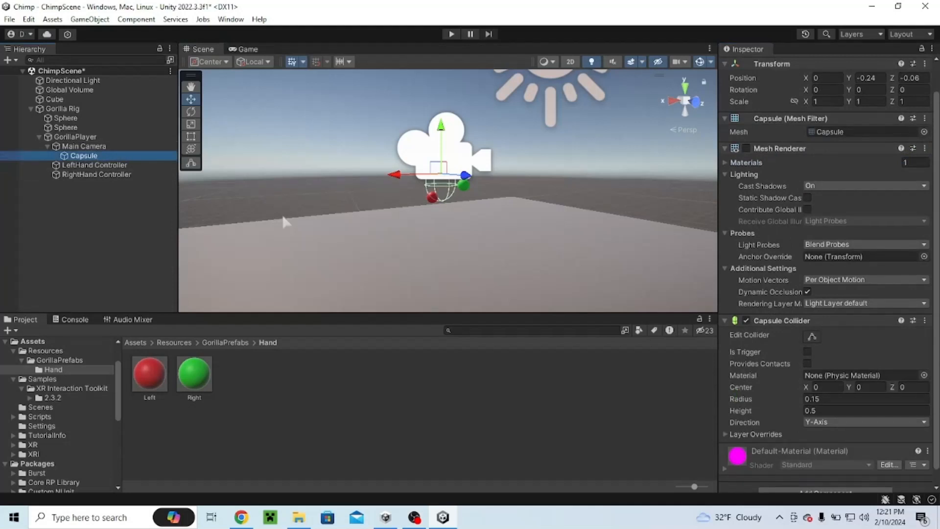
Step: Enable the Capsule's Mesh Renderer so the body becomes visible
right_click_drag(465, 240, 591, 272)
key("a")
key("w")
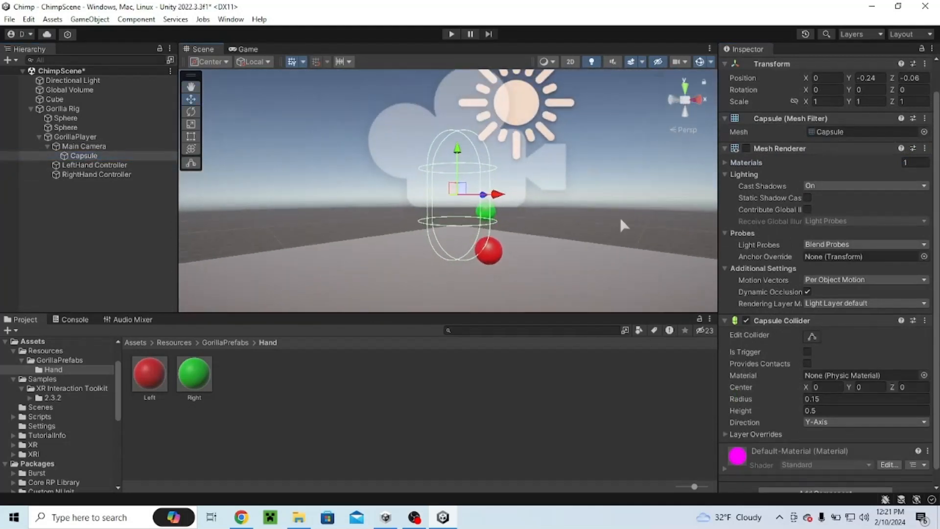
left_click(746, 148)
right_click_drag(468, 211, 467, 105)
key("s")
key("w")
key("s")
key("d")
key("a")
key("w")
key("s")
left_click(191, 127)
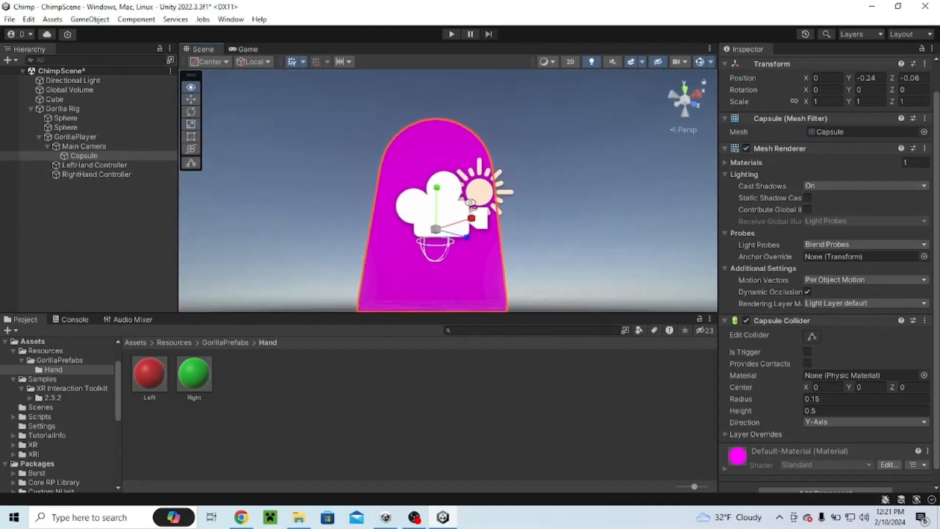
right_click_drag(453, 162, 450, 195)
left_click_drag(456, 187, 432, 192)
key("ctrl+z")
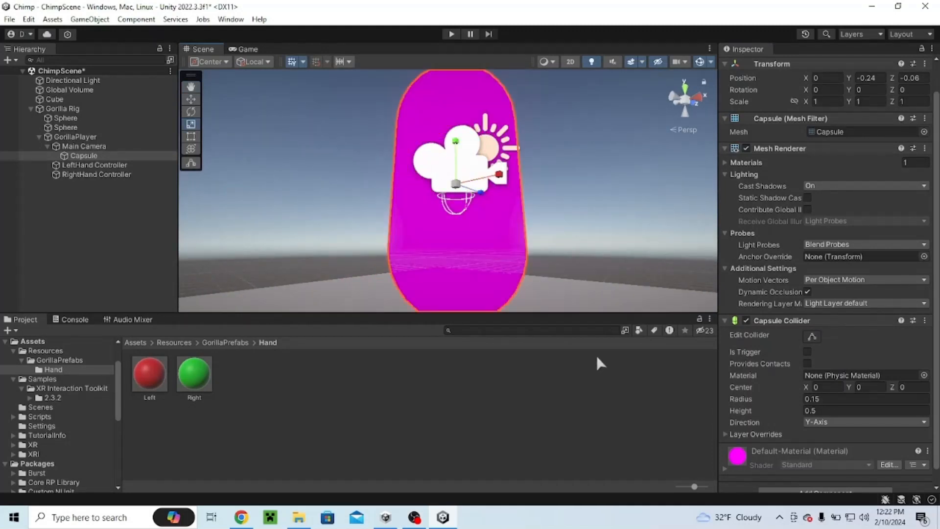
Step: Set the Capsule Collider radius to 0.5 and height to 0.1
key("s")
right_click_drag(583, 282, 460, 272)
key("d")
key("w")
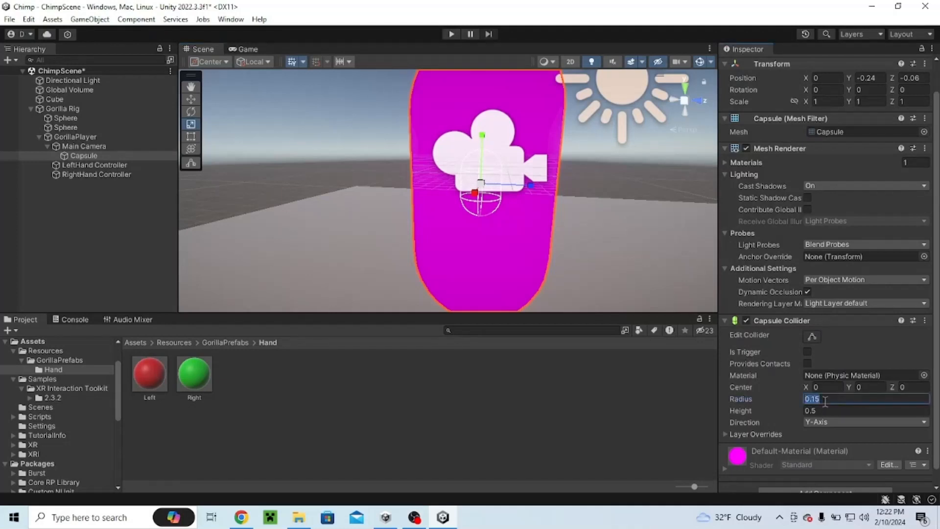
type("0.5")
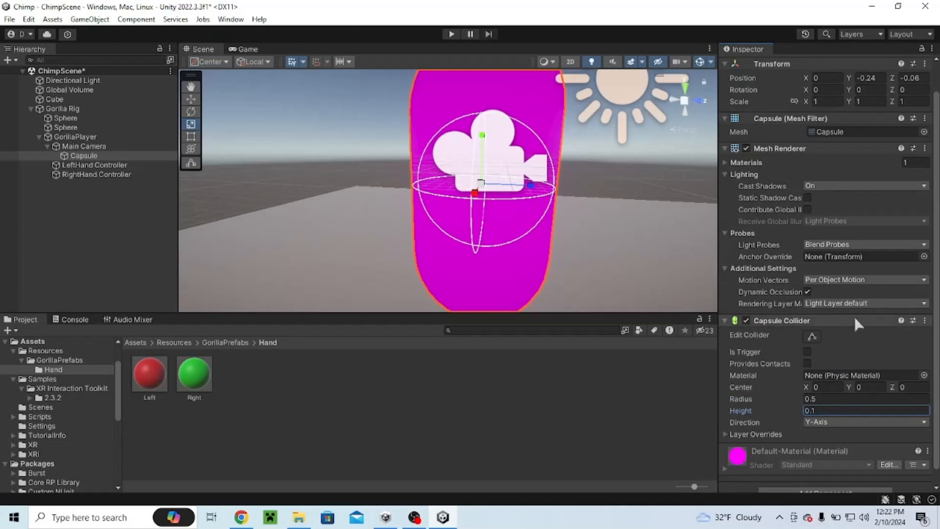
Step: Edit the Capsule Collider with its handles, stretching its height to about 2.03
right_click_drag(445, 211, 566, 161)
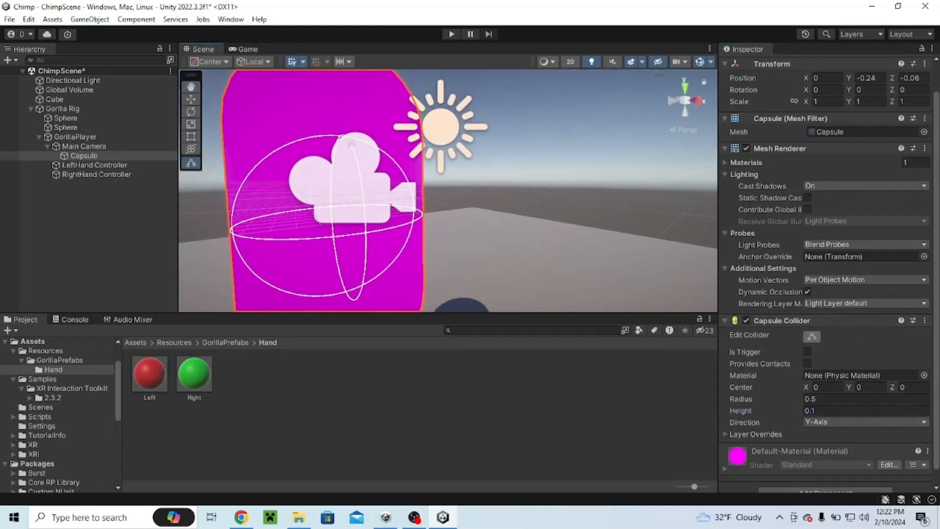
left_click_drag(343, 139, 344, 81)
right_click_drag(344, 82, 336, 120)
scroll(462, 205, "up", 5)
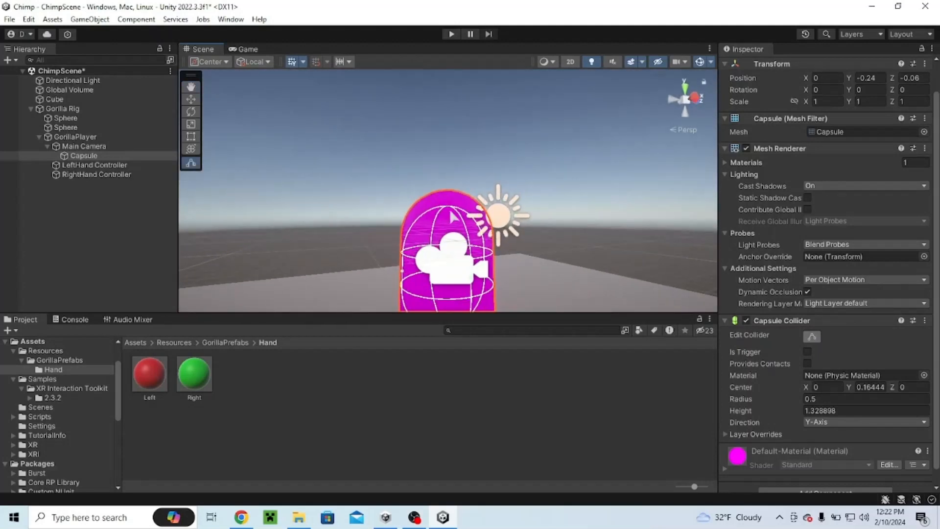
left_click_drag(463, 206, 462, 175)
mouse_move(462, 176)
right_mouse_down()
mouse_move(382, 200)
mouse_move(446, 168)
right_mouse_up()
left_click_drag(447, 180, 449, 230)
mouse_move(449, 231)
right_mouse_down()
mouse_move(592, 237)
mouse_move(450, 229)
mouse_move(290, 42)
mouse_move(378, 120)
mouse_move(424, 180)
mouse_move(443, 245)
right_mouse_up()
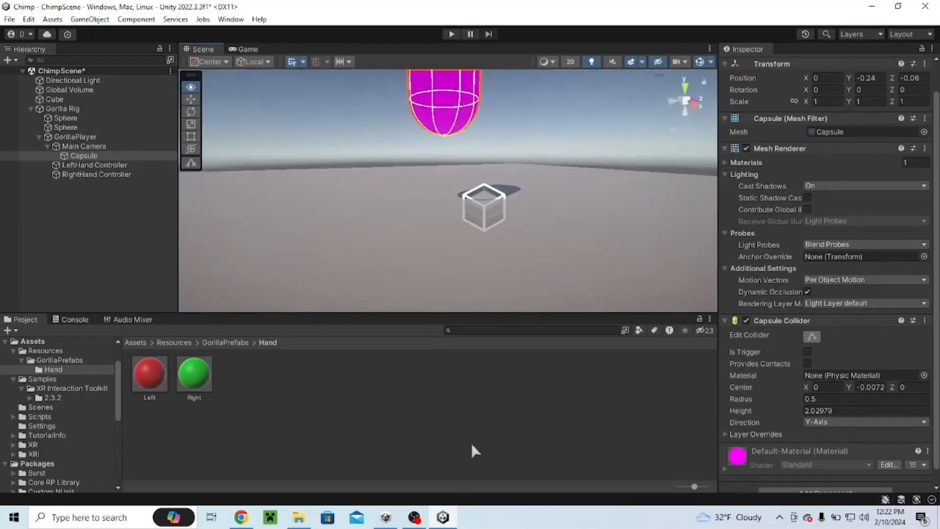
right_click_drag(471, 442, 841, 333)
left_click(812, 337)
left_click_drag(504, 315, 504, 351)
key("f")
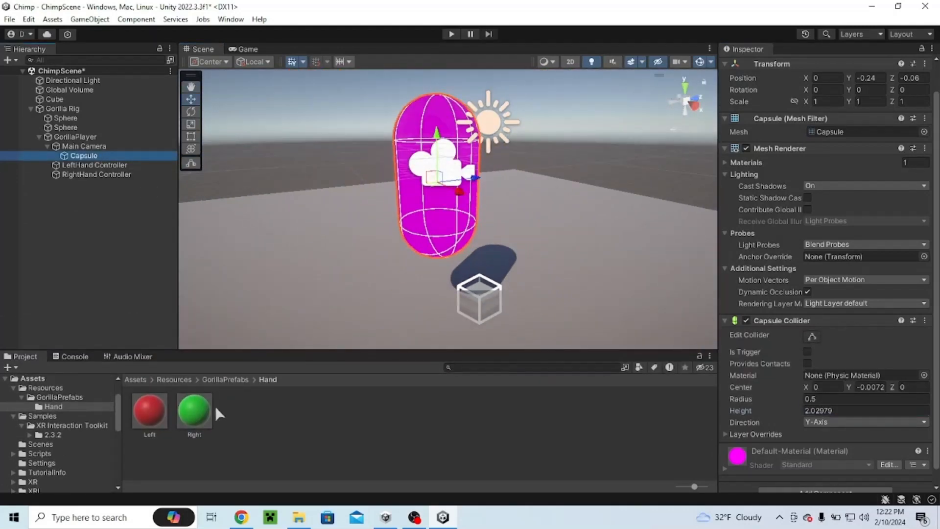
Step: Create a new material named Body in the Hand folder
right_click(229, 413)
mouse_move(401, 91)
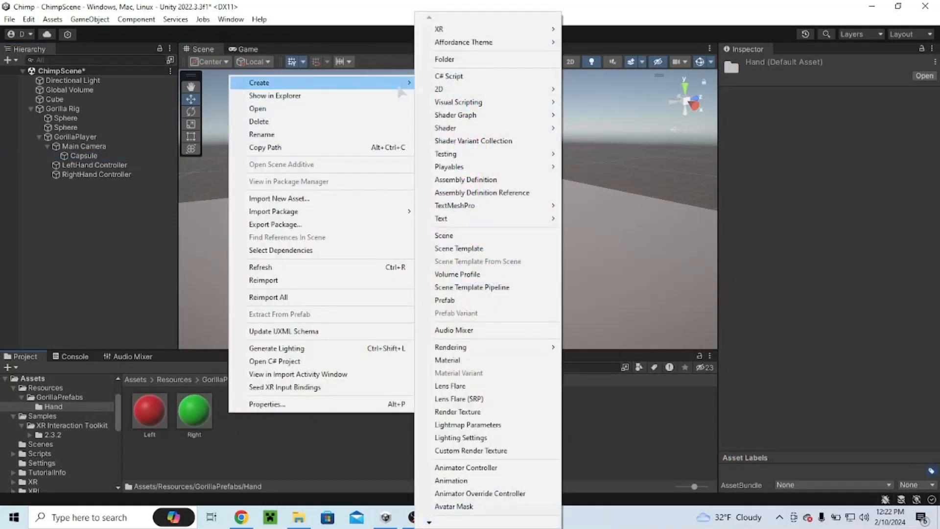
left_click(448, 360)
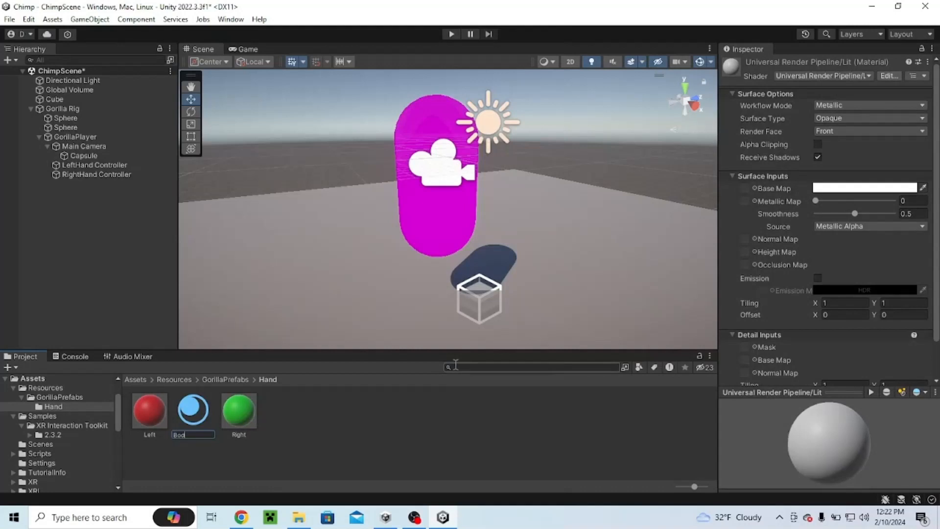
type("Body")
key("Return")
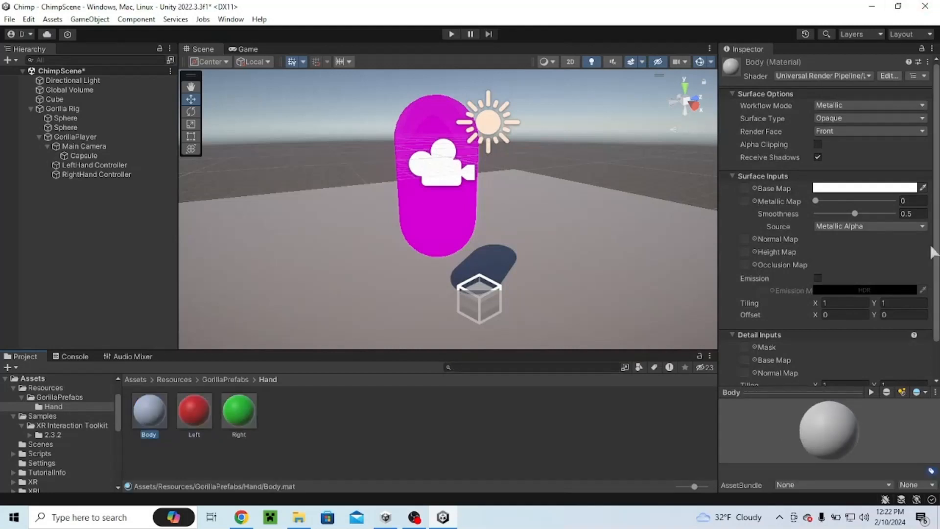
Step: Set the Body material's base color to blue and apply it to the Capsule
left_click(841, 188)
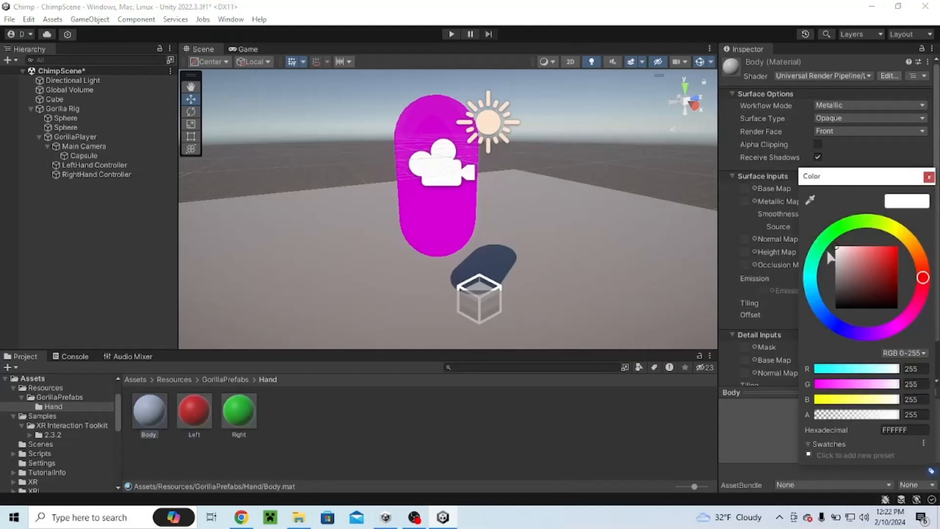
left_click(839, 325)
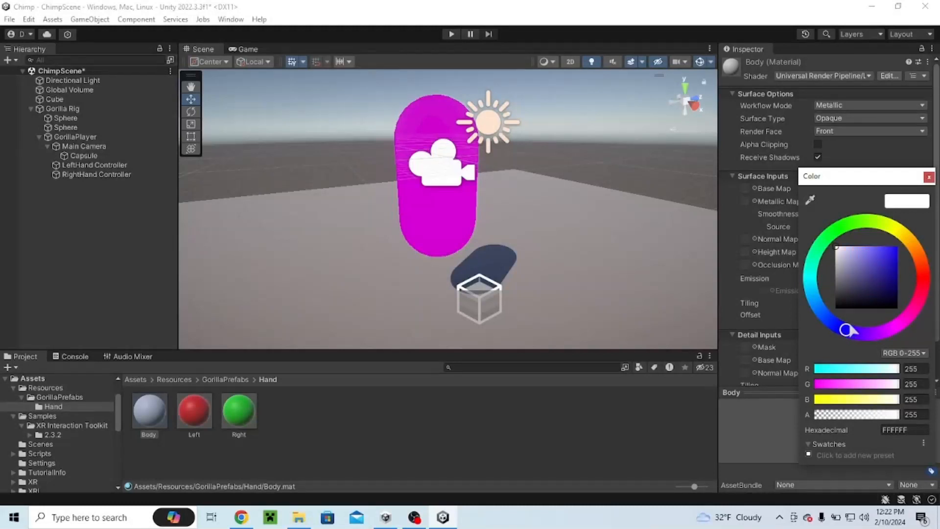
left_click(929, 177)
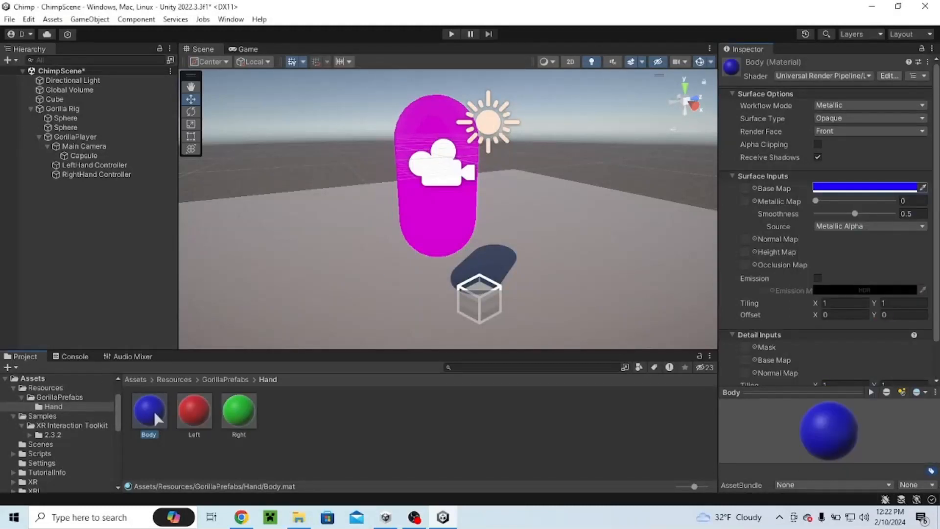
left_click_drag(155, 419, 407, 262)
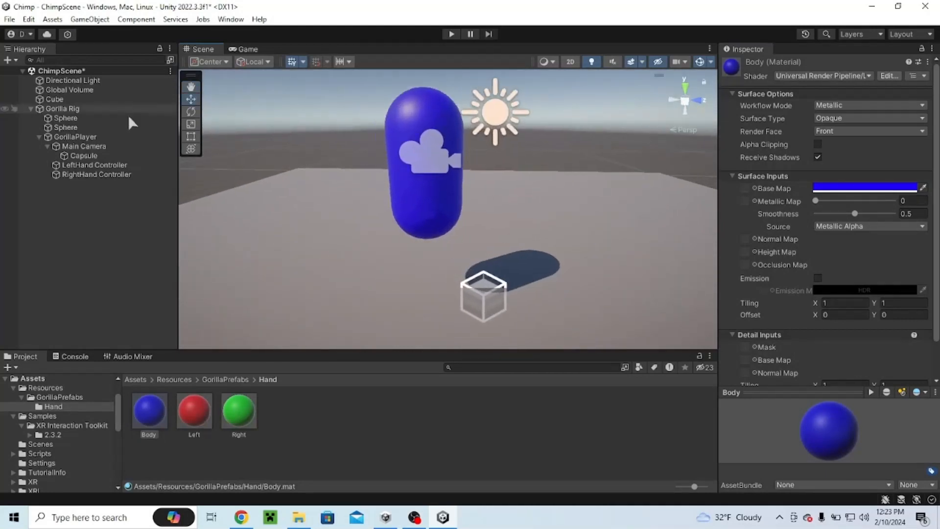
Step: Scale the Capsule uniformly down to about 0.3
left_click(83, 155)
right_click_drag(453, 169, 451, 161)
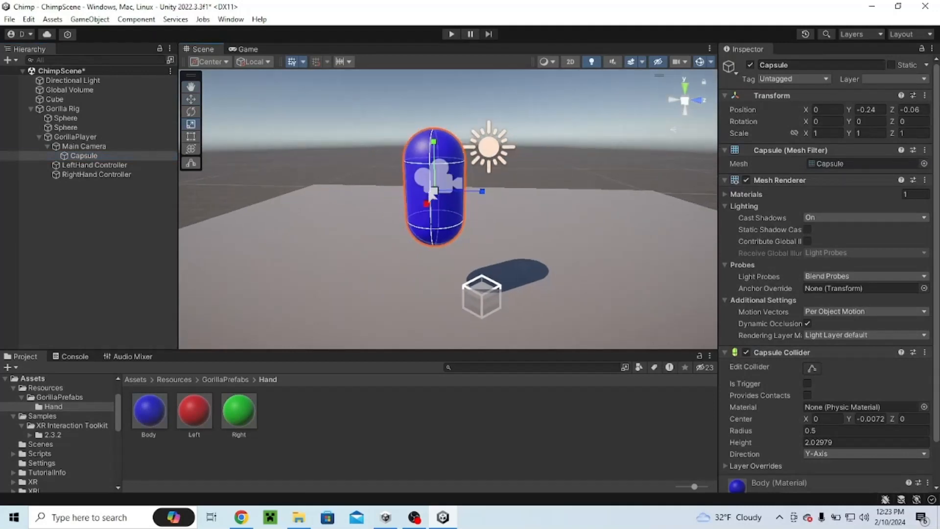
left_click_drag(435, 191, 410, 213)
key("f")
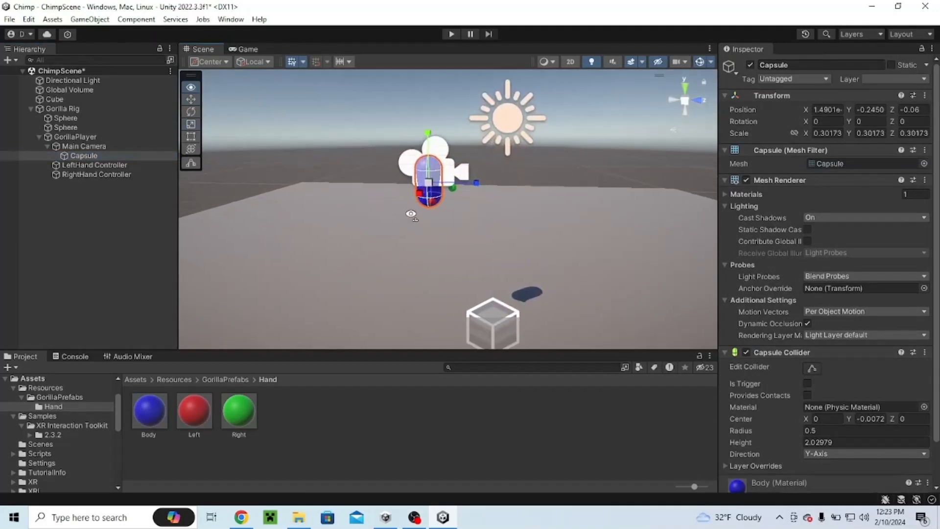
Step: Enter Play mode to test the rig with the blue body
left_click_drag(542, 184, 334, 216, "alt")
left_click(597, 134)
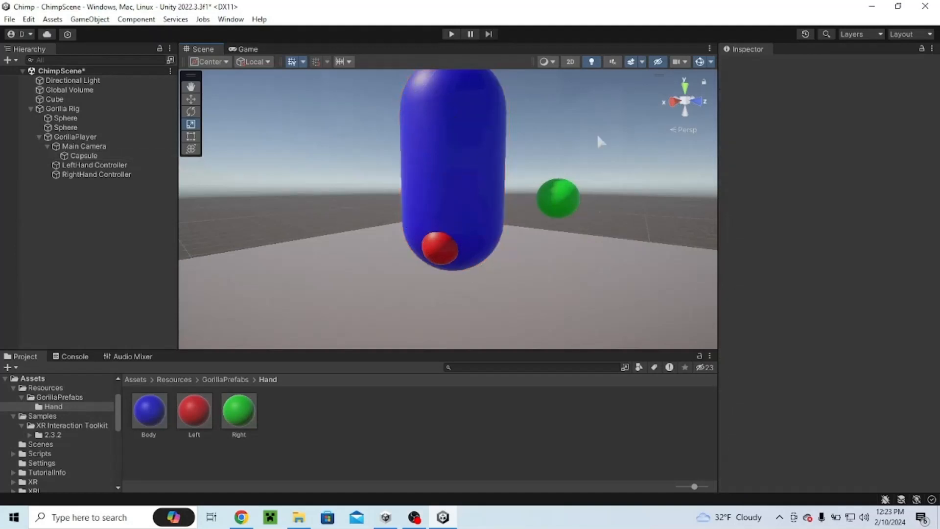
scroll(556, 146, "down", 5)
scroll(556, 146, "up", 5)
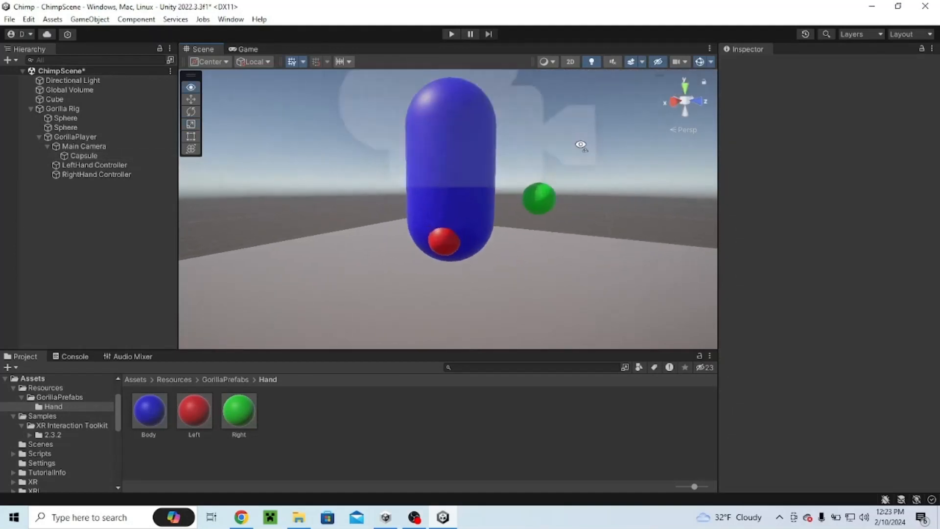
scroll(580, 145, "down", 5)
left_click_drag(579, 144, 309, 200, "alt")
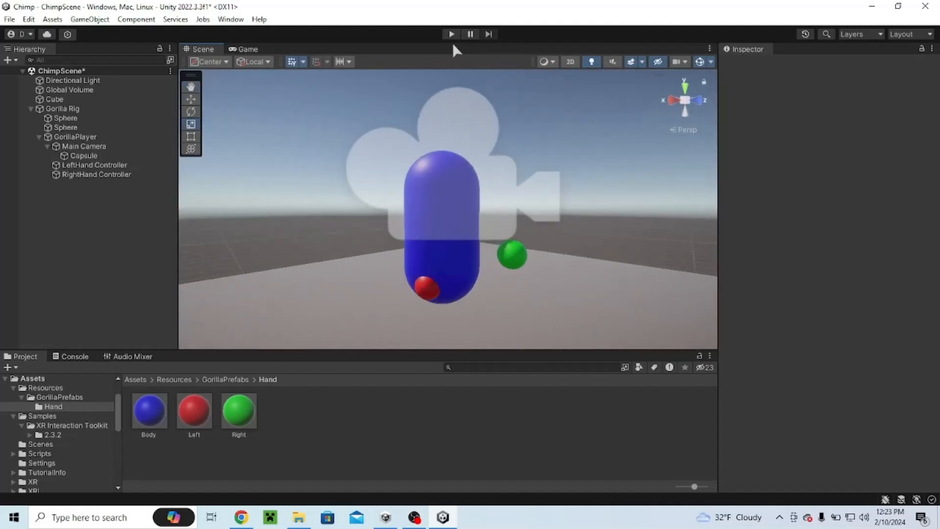
left_click(452, 34)
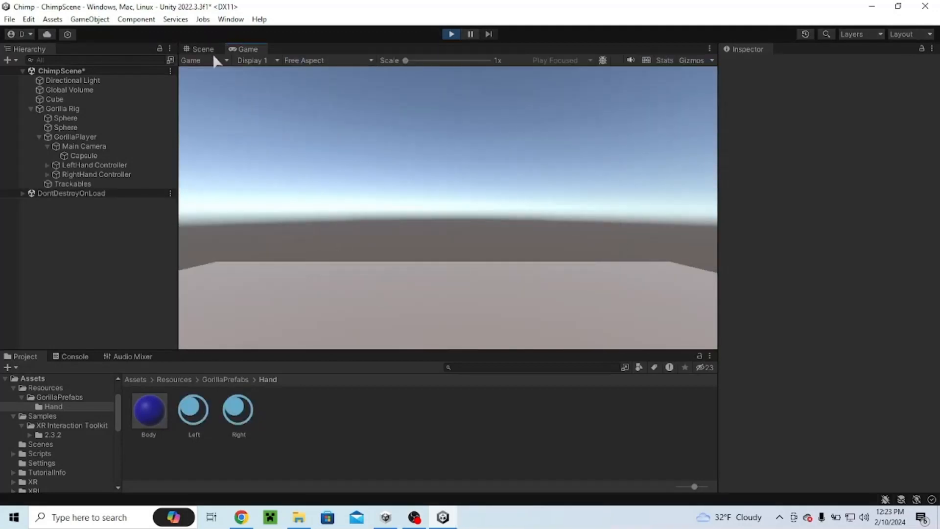
Step: Switch to the Scene view and move both hand controllers together around the body
left_click(198, 49)
right_click_drag(392, 196, 433, 234)
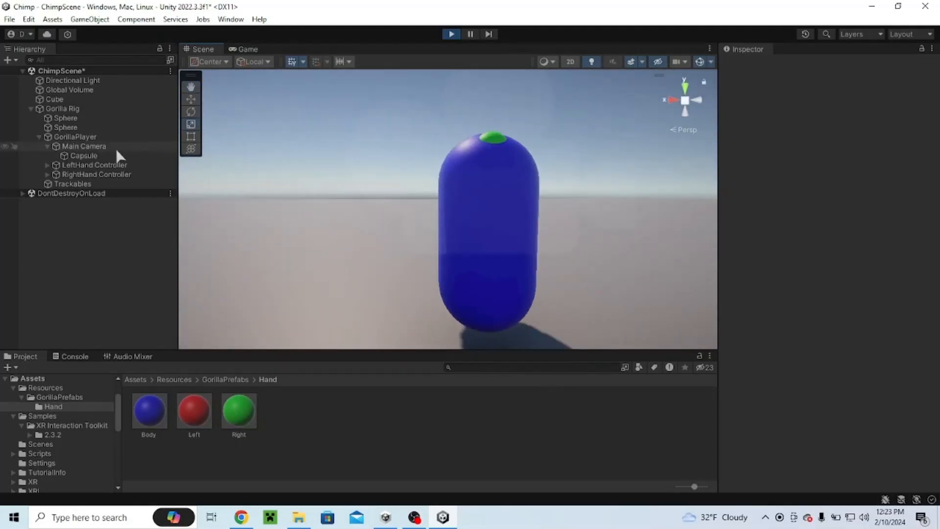
double_click(81, 167)
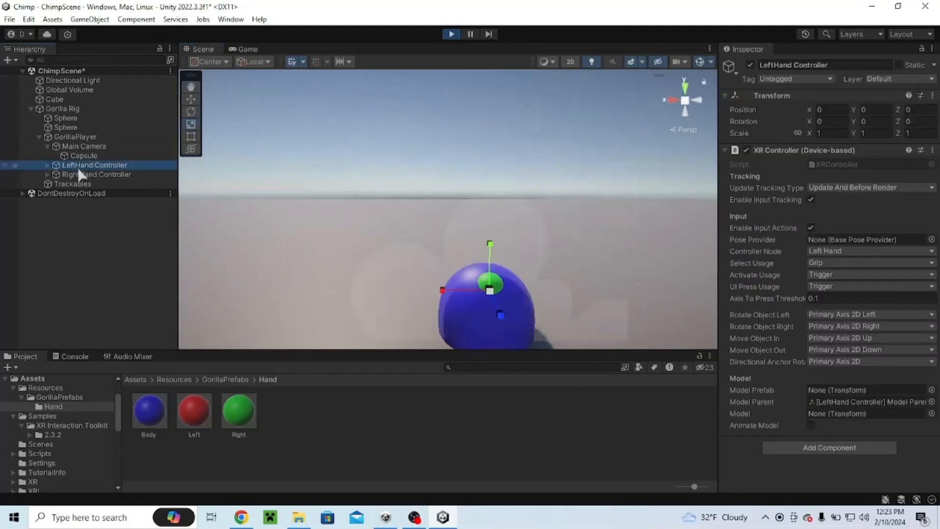
left_click(79, 174, "ctrl")
left_click(191, 99)
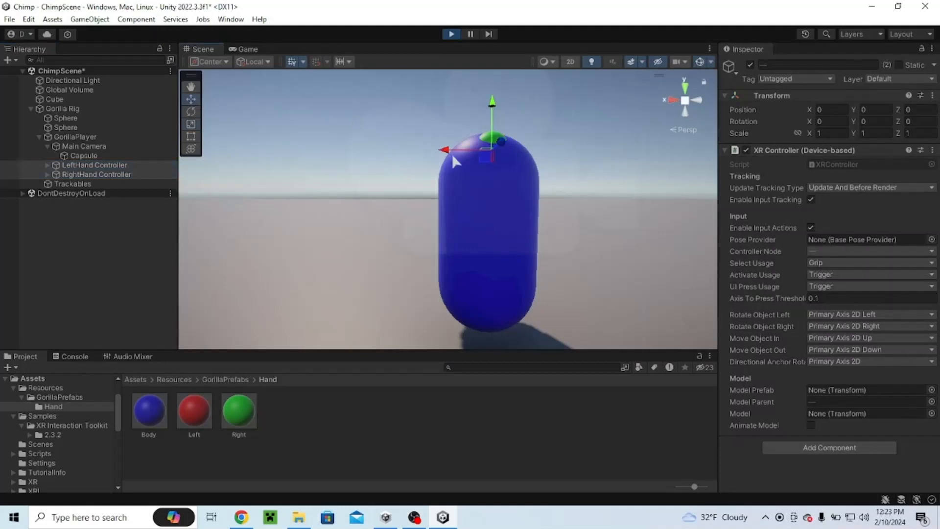
left_click_drag(486, 163, 604, 169)
middle_click_drag(604, 169, 435, 161)
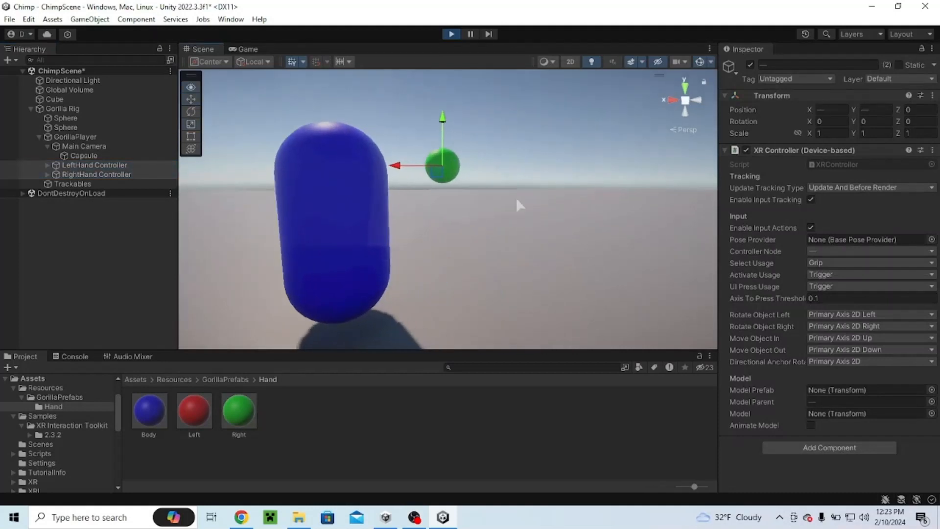
Step: Move the LeftHand Controller around beside the body to test its hand sphere
left_click(93, 165)
left_click_drag(439, 182, 496, 194)
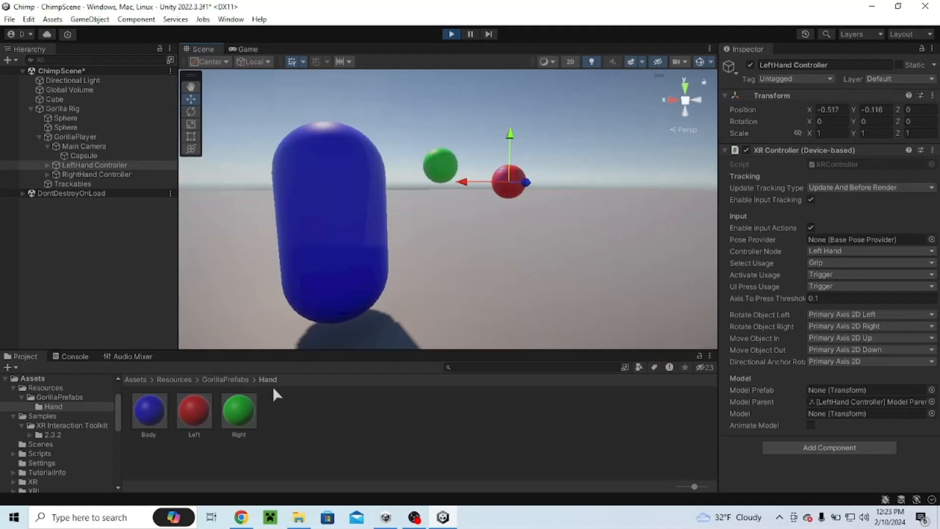
left_click_drag(507, 191, 448, 282)
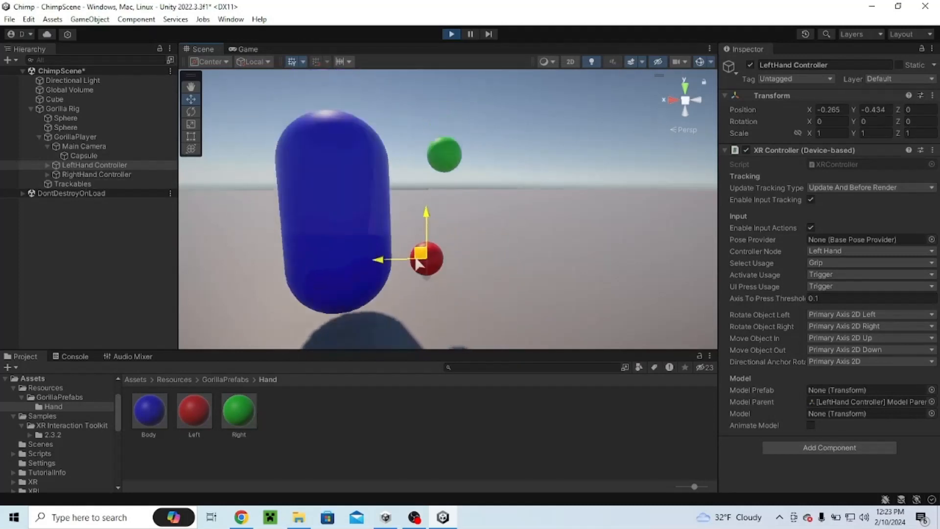
right_click_drag(416, 274, 518, 214)
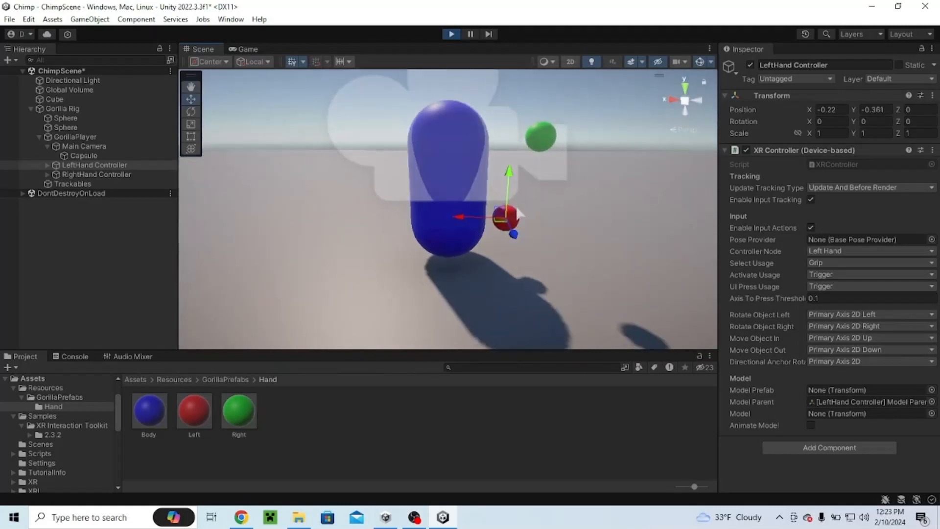